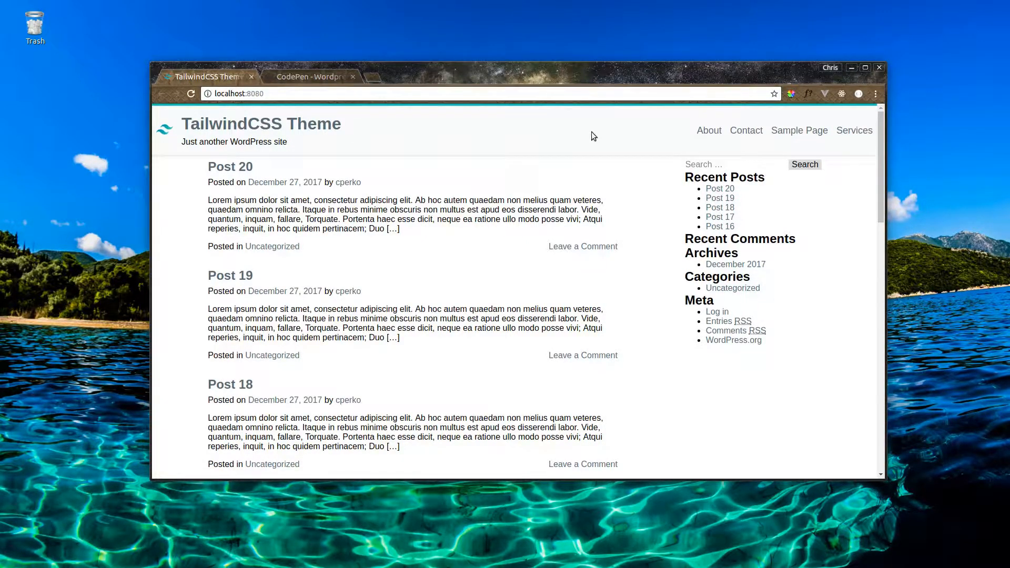
# Step: Move the Chrome window showing the theme homepage out of the way
pyautogui.moveTo(500, 77); pyautogui.dragTo(592, 96)
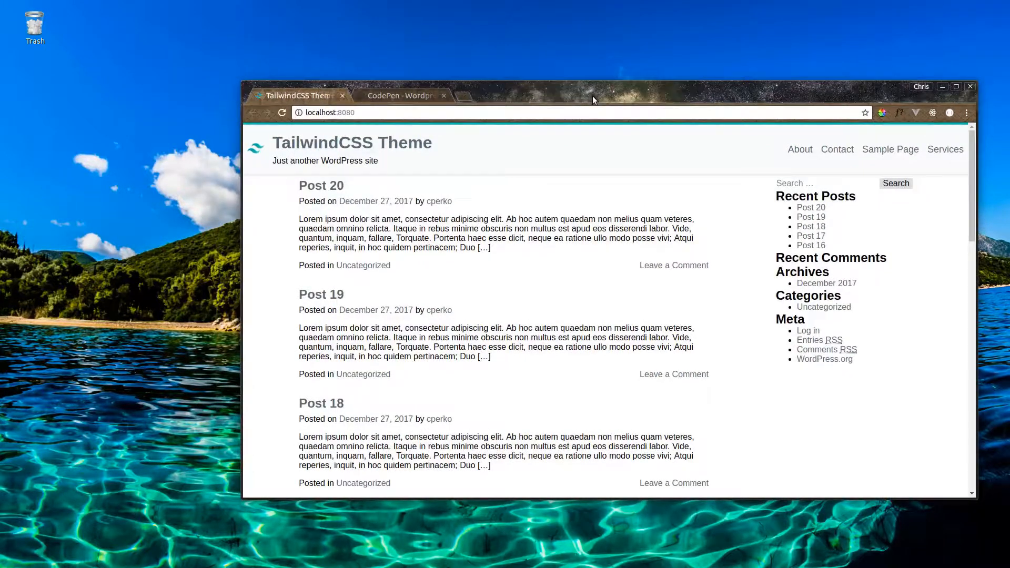
# Step: Switch to PhpStorm, open functions.php and search it for 'sidebar'
pyautogui.hotkey('alt', 'Tab')
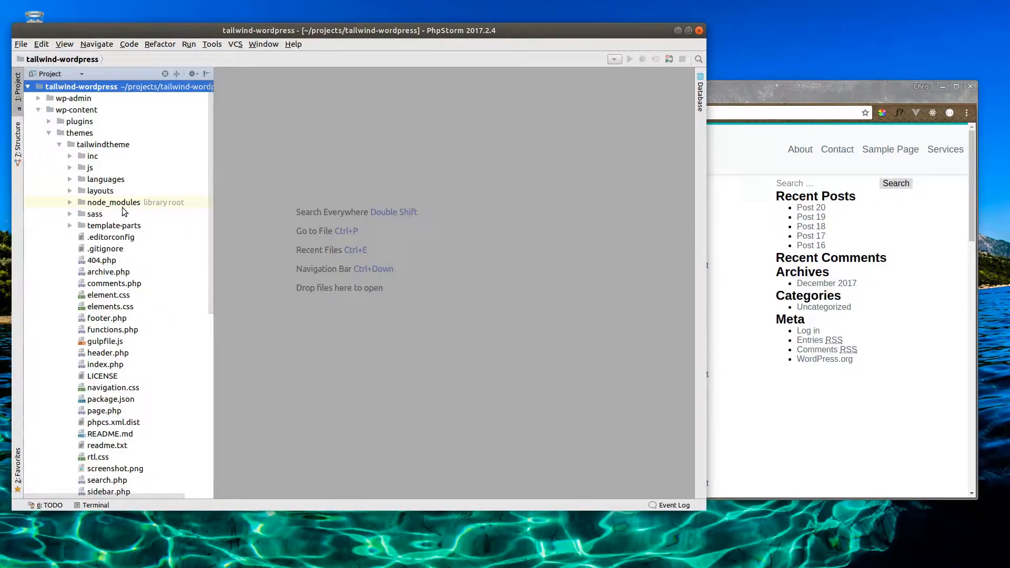
pyautogui.moveTo(210, 254); pyautogui.dragTo(205, 289)
pyautogui.click(111, 266)
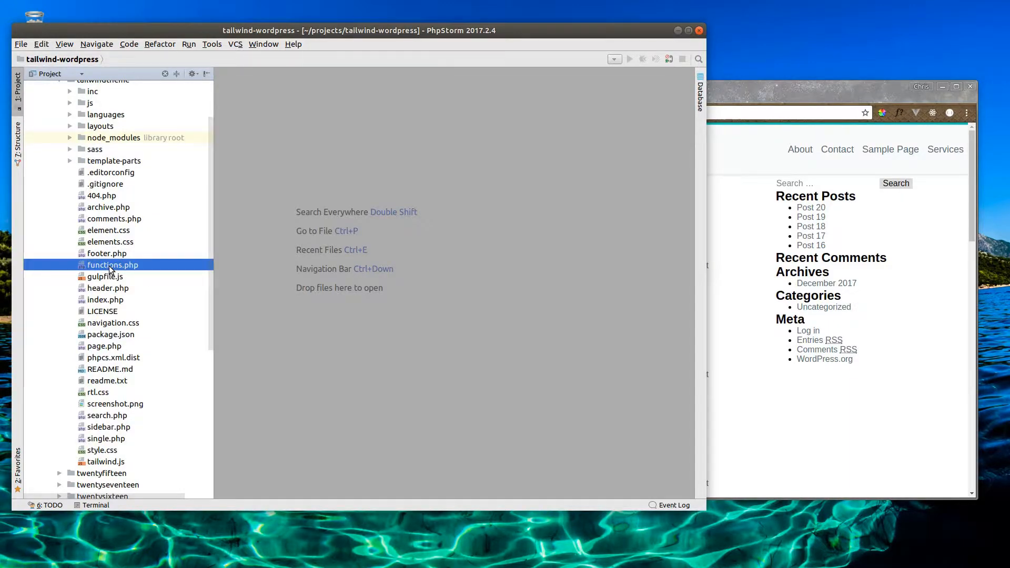
pyautogui.doubleClick(111, 265)
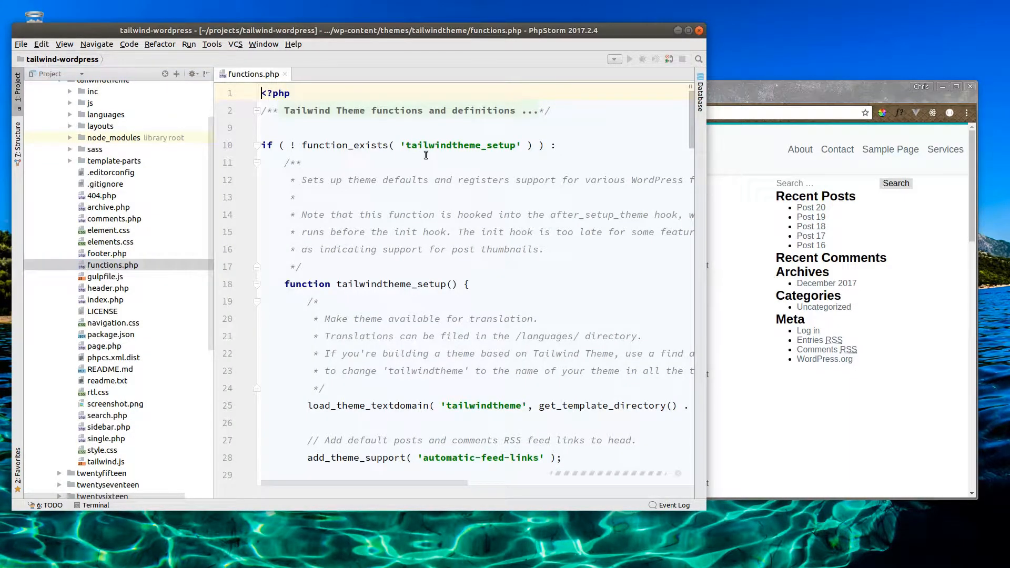
pyautogui.click(422, 127)
pyautogui.hotkey('ctrl', 'f')
pyautogui.write('s')
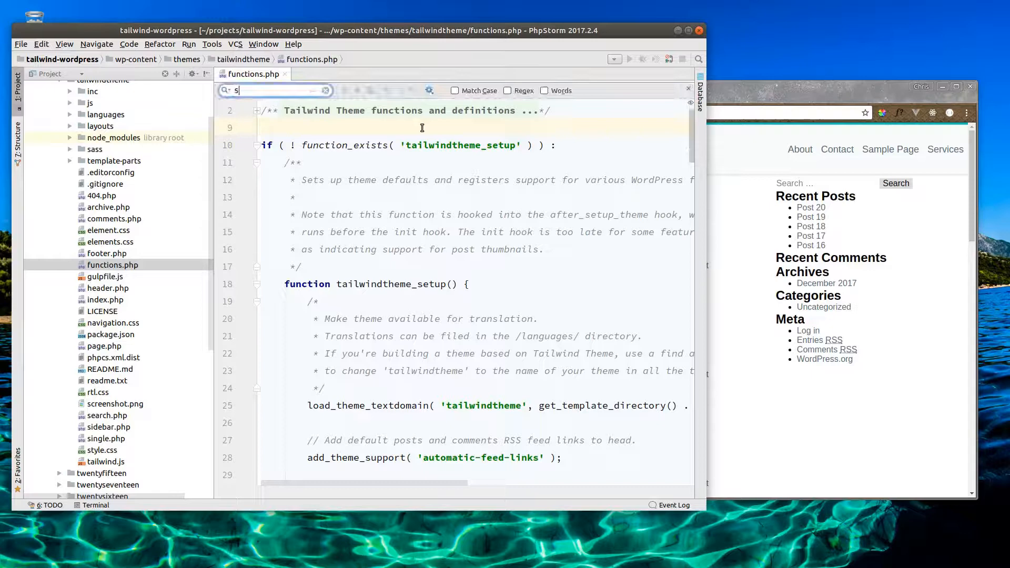
pyautogui.write('idebar')
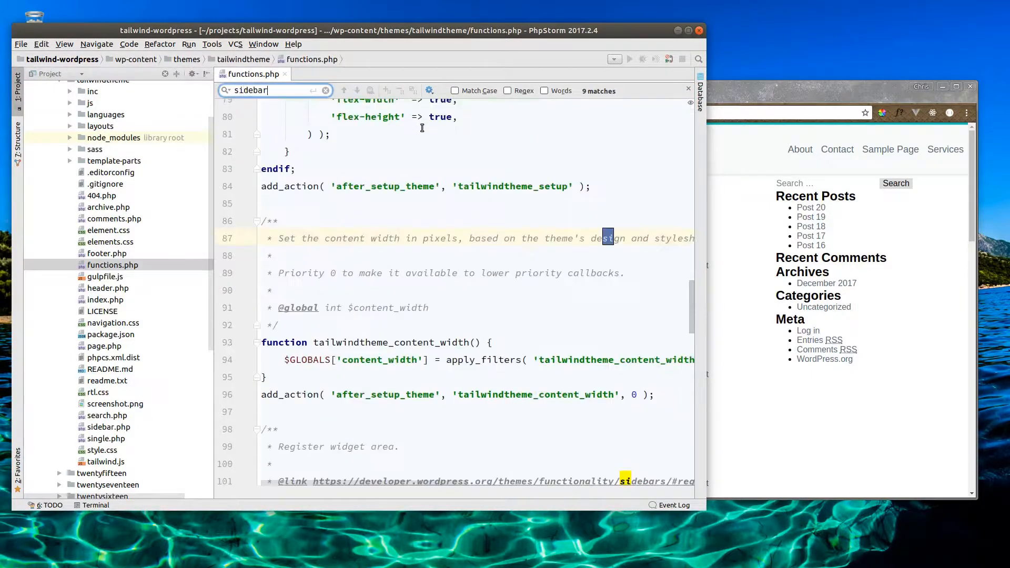
pyautogui.press('Escape')
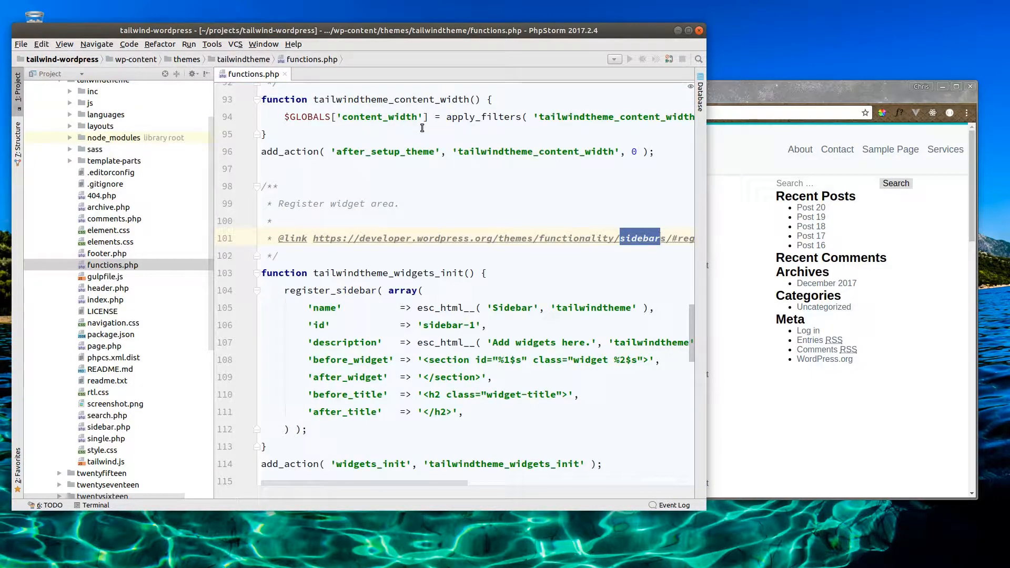
# Step: Review the tailwindtheme_widgets_init function, the register_sidebar call and the sidebar id line
pyautogui.hotkey('alt', '1')
pyautogui.hotkey('alt', '1')
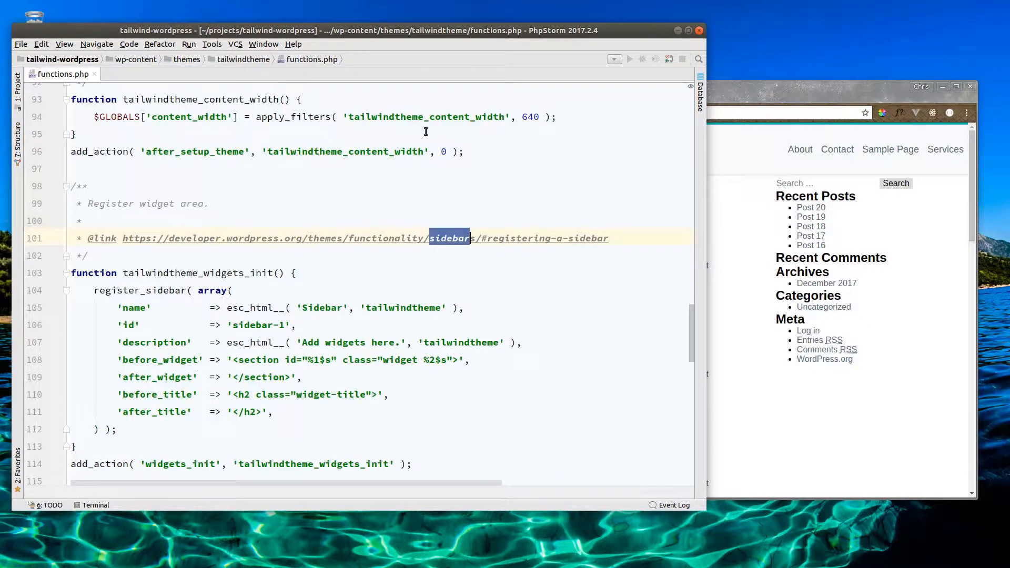
pyautogui.click(345, 272)
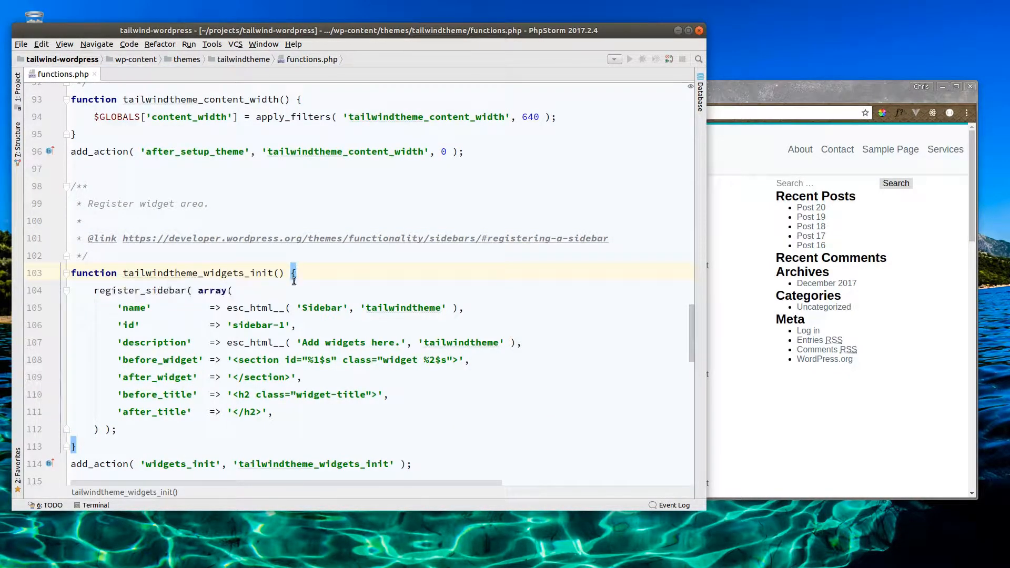
pyautogui.click(338, 289)
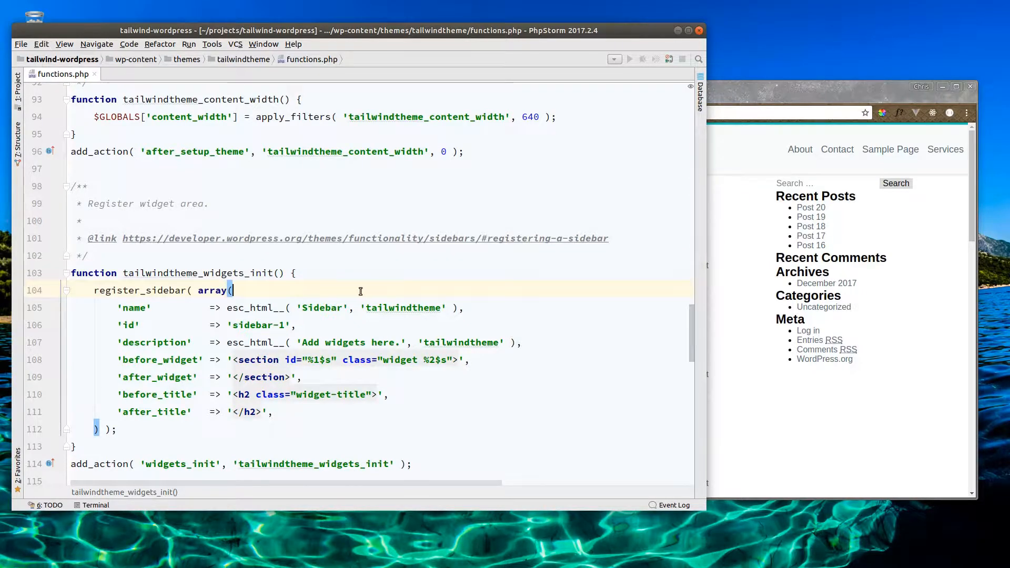
pyautogui.click(308, 327)
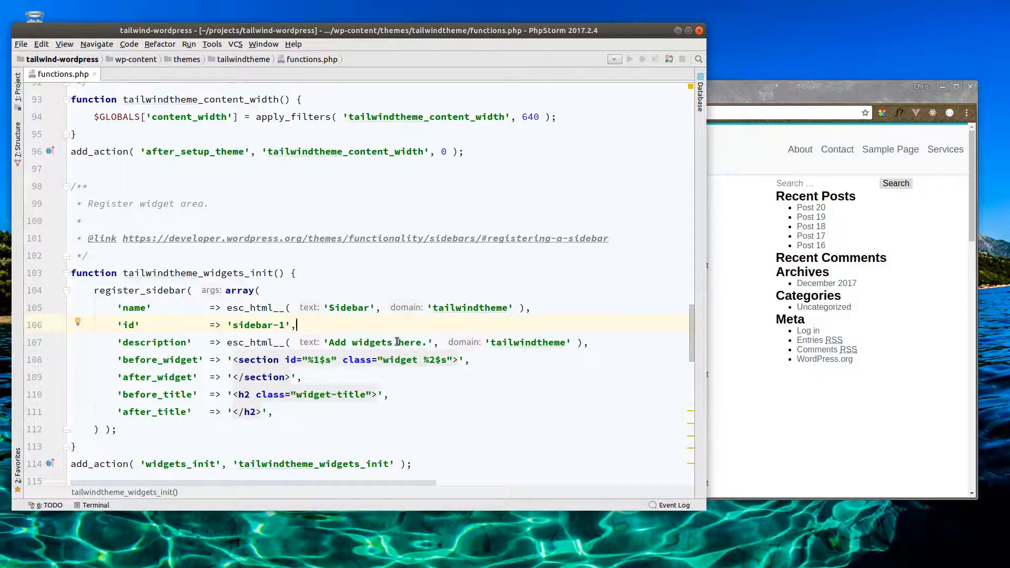
# Step: Inspect the Recent Posts widget title in Chrome DevTools and enlarge the Elements pane
pyautogui.click(776, 110)
pyautogui.rightClick(797, 200)
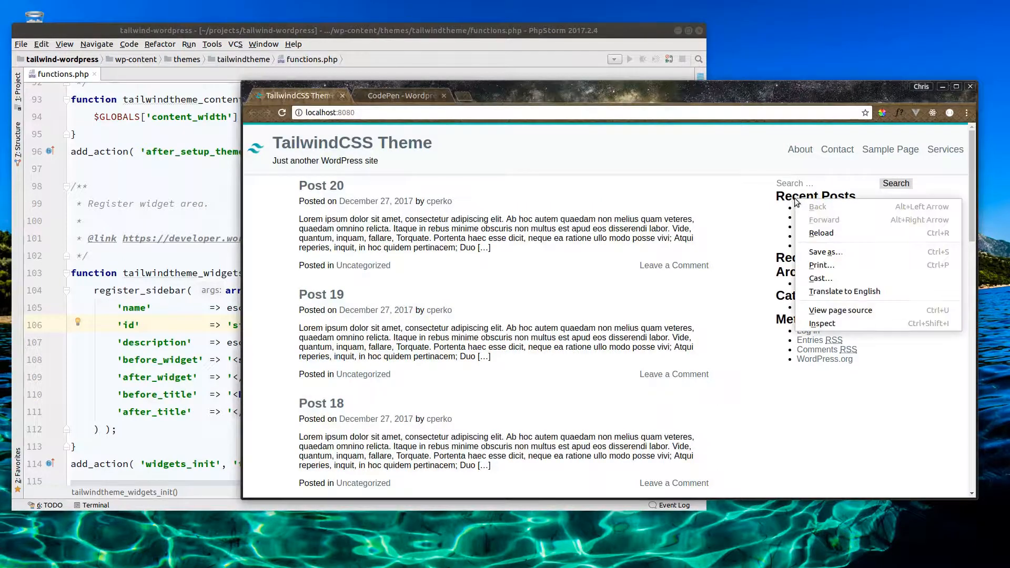
pyautogui.click(823, 324)
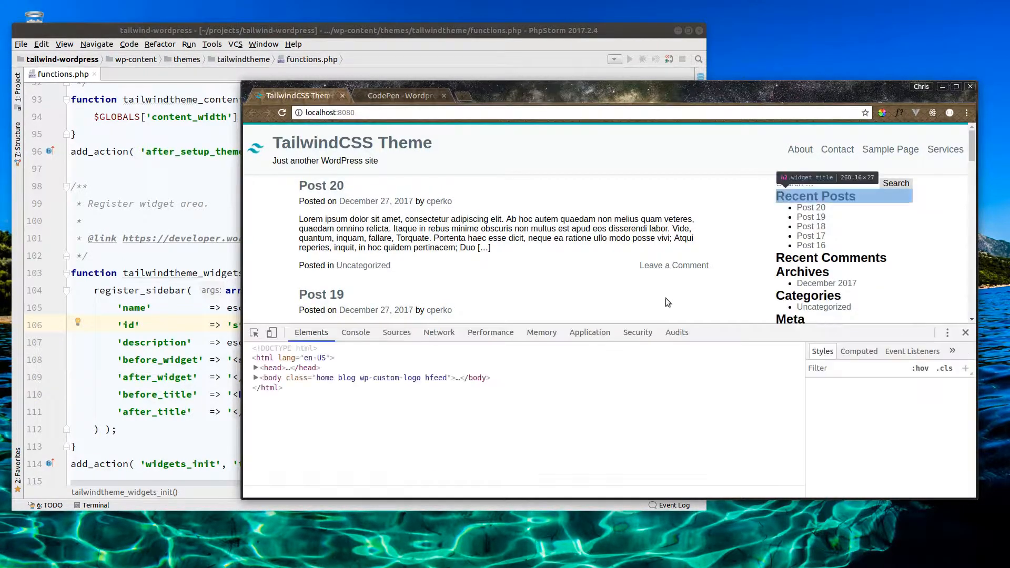
pyautogui.moveTo(699, 300); pyautogui.dragTo(699, 231)
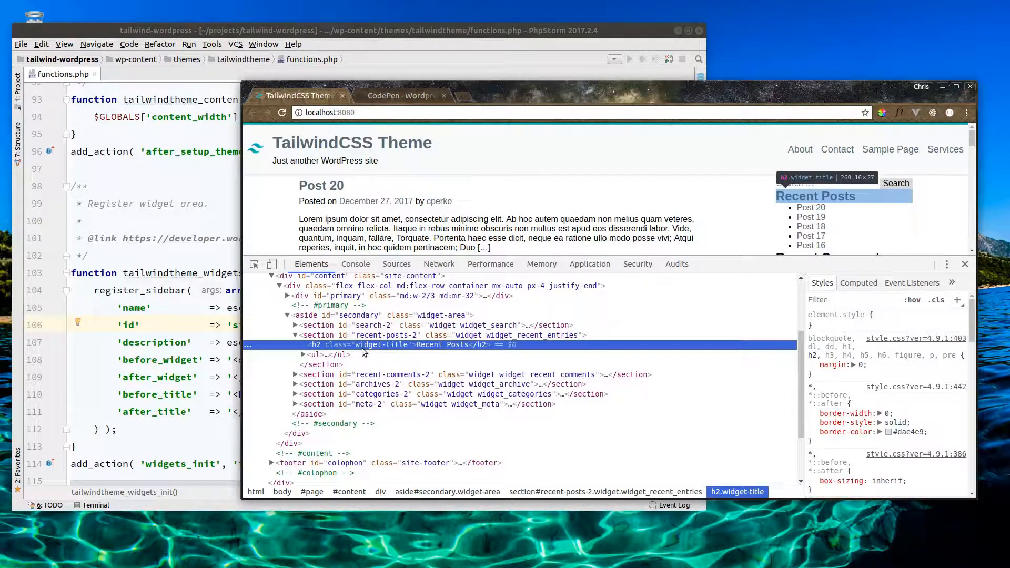
pyautogui.click(159, 309)
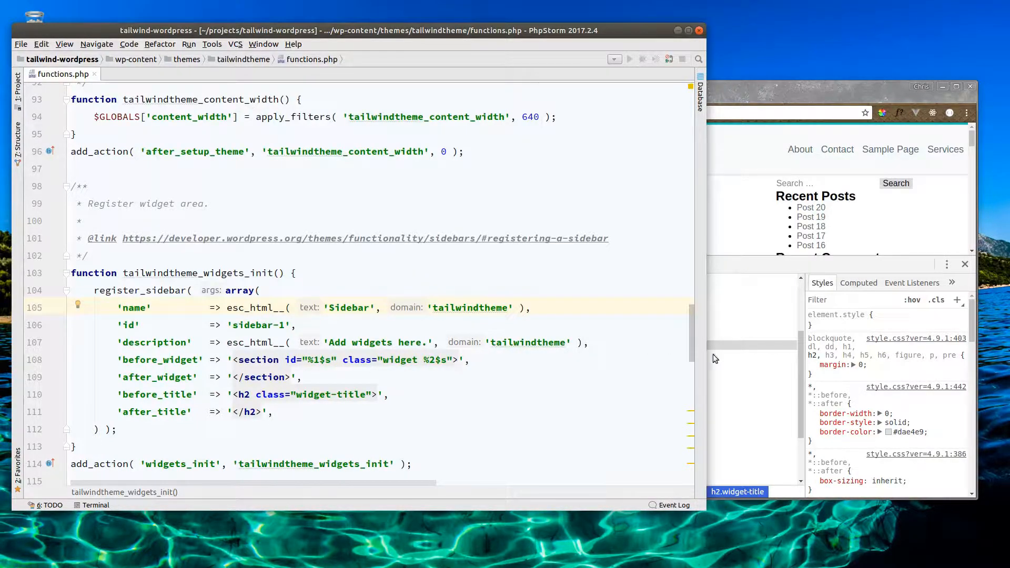
# Step: Compare the widget's section and h2.widget-title markup against before/after_widget and before_title in the code
pyautogui.click(740, 348)
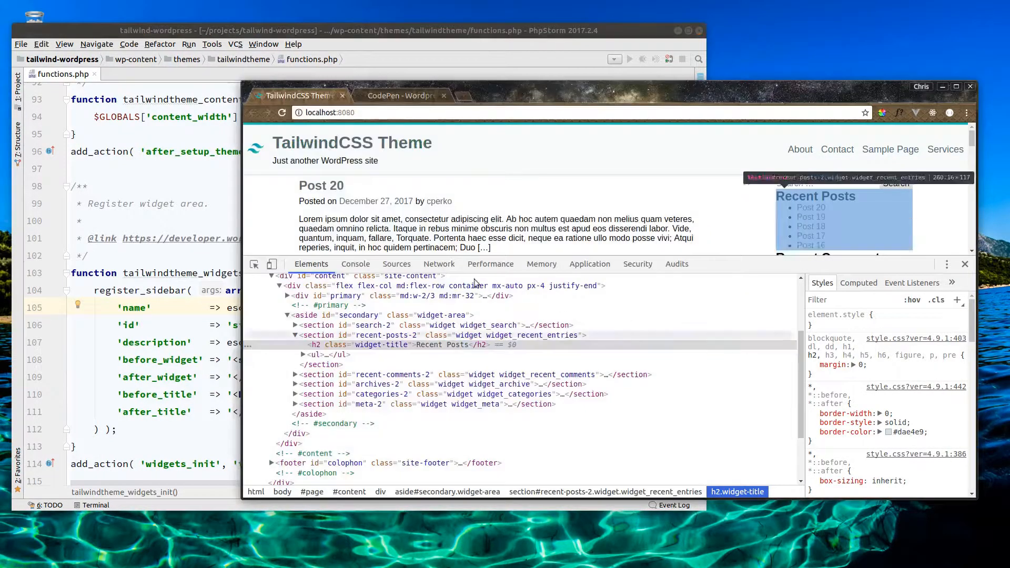
pyautogui.click(352, 337)
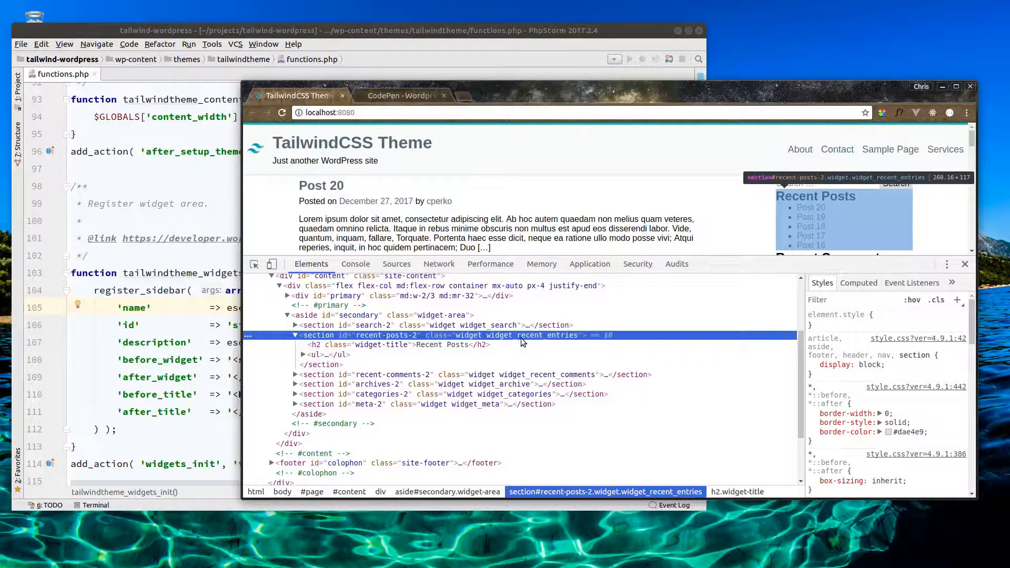
pyautogui.click(160, 378)
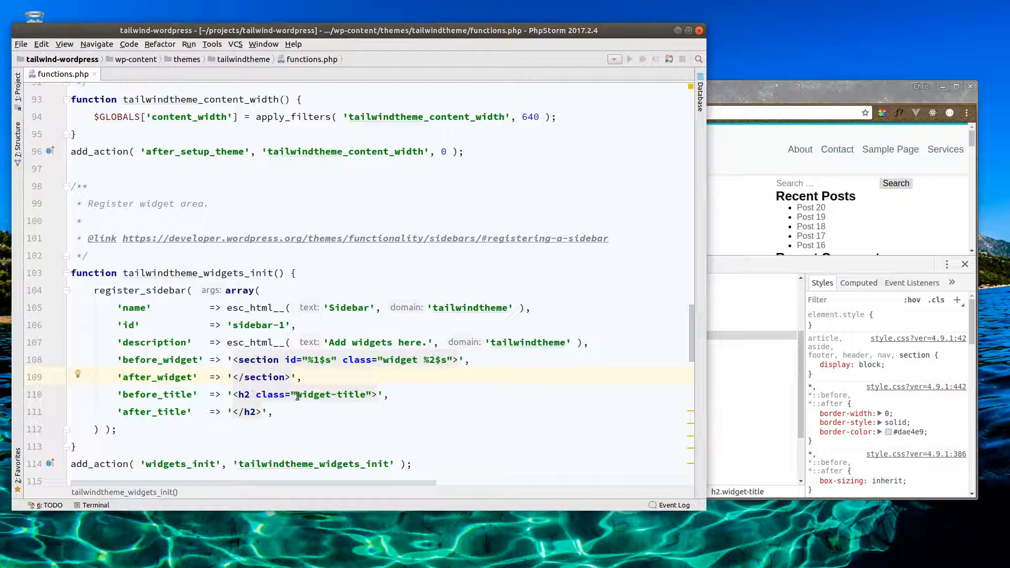
pyautogui.click(725, 340)
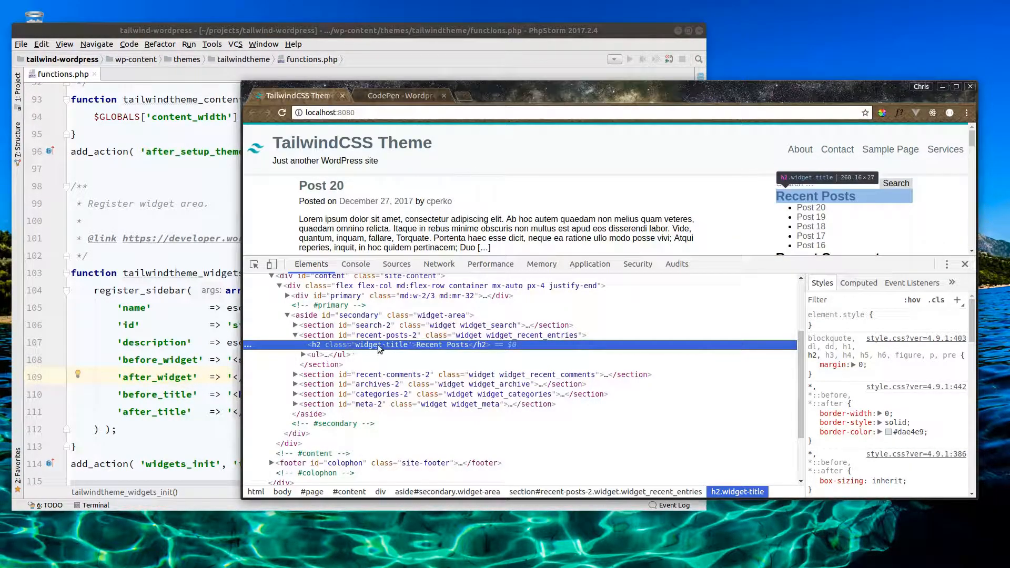
pyautogui.click(199, 357)
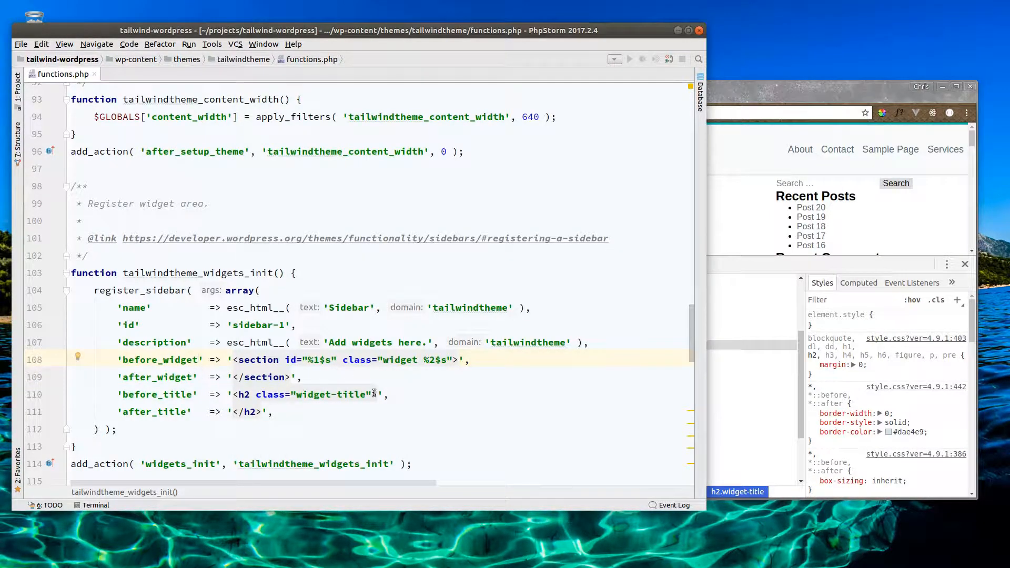
pyautogui.click(409, 387)
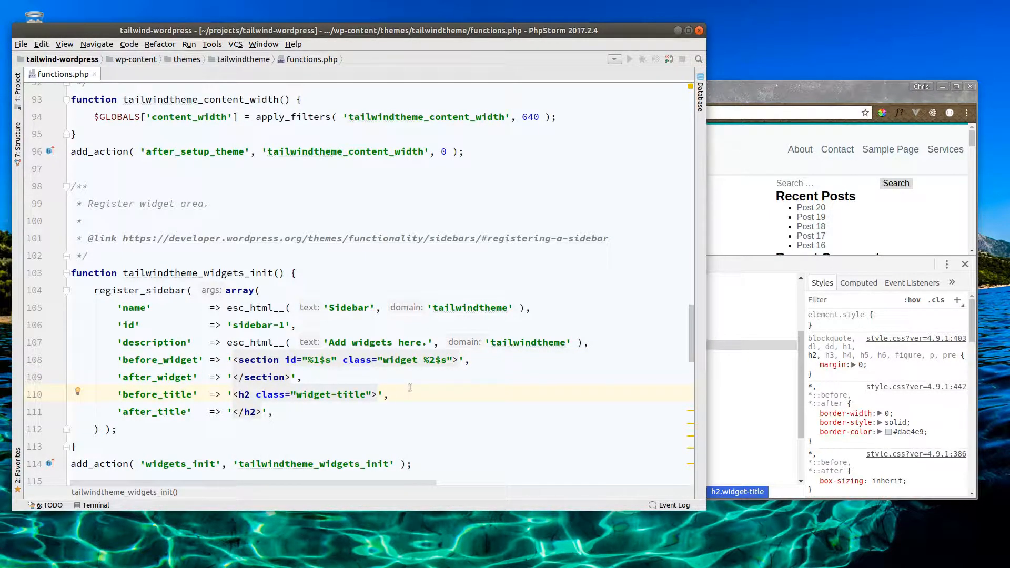
pyautogui.click(377, 369)
# Step: Create a new widgets.scss file in the theme's sass/components folder
pyautogui.click(18, 90)
pyautogui.click(71, 149)
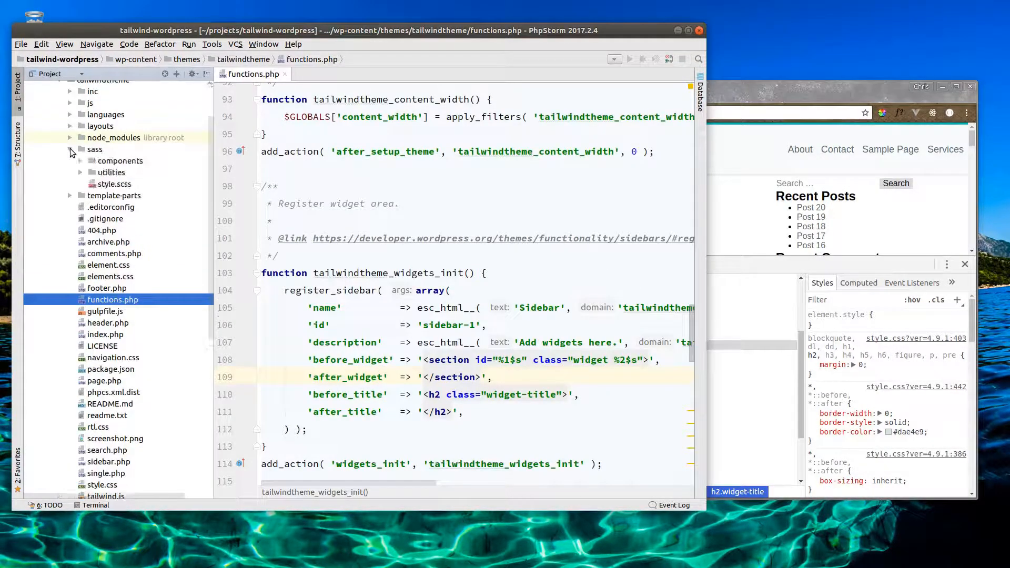
pyautogui.click(82, 161)
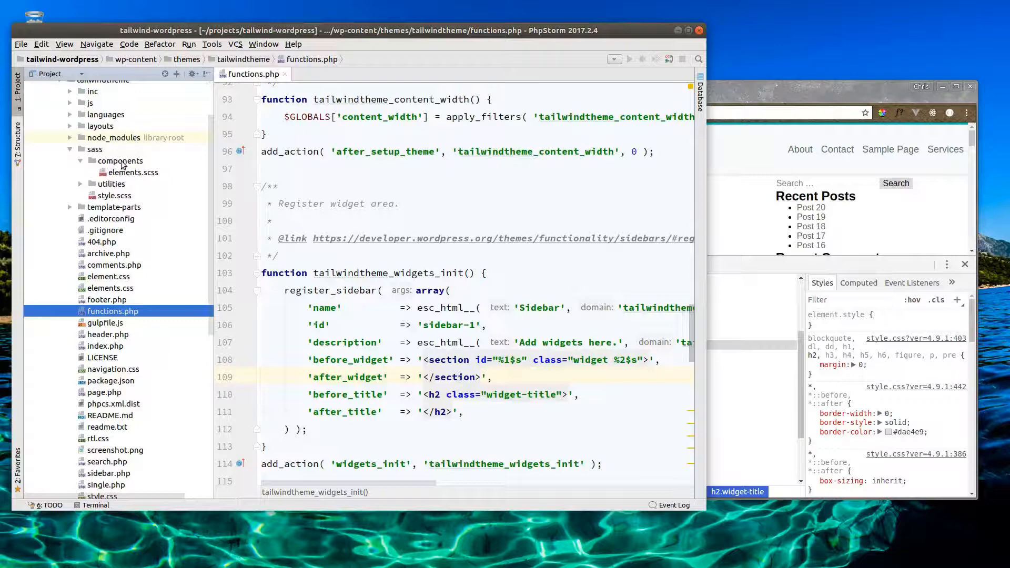
pyautogui.rightClick(120, 161)
pyautogui.moveTo(132, 165)
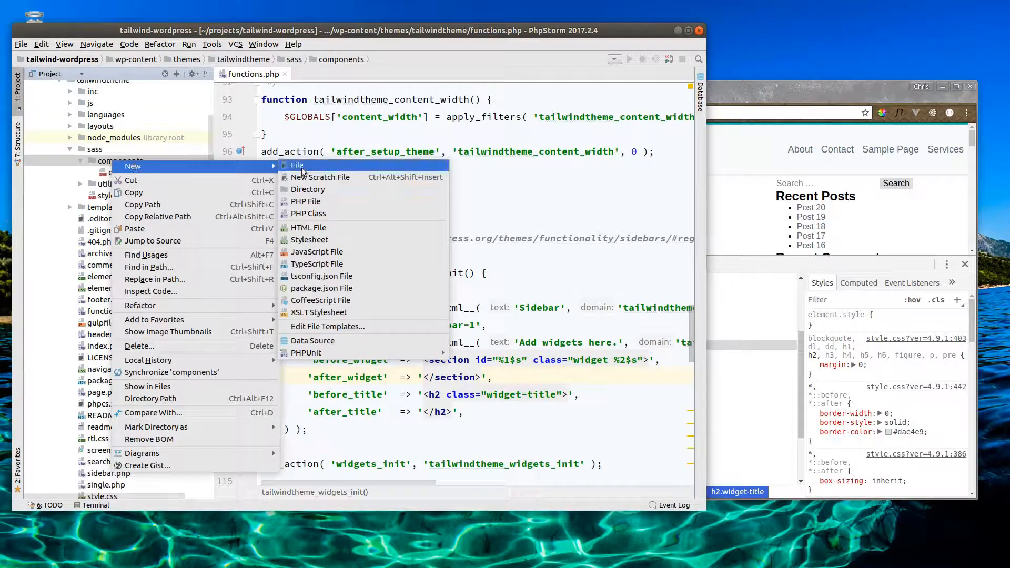
pyautogui.click(298, 166)
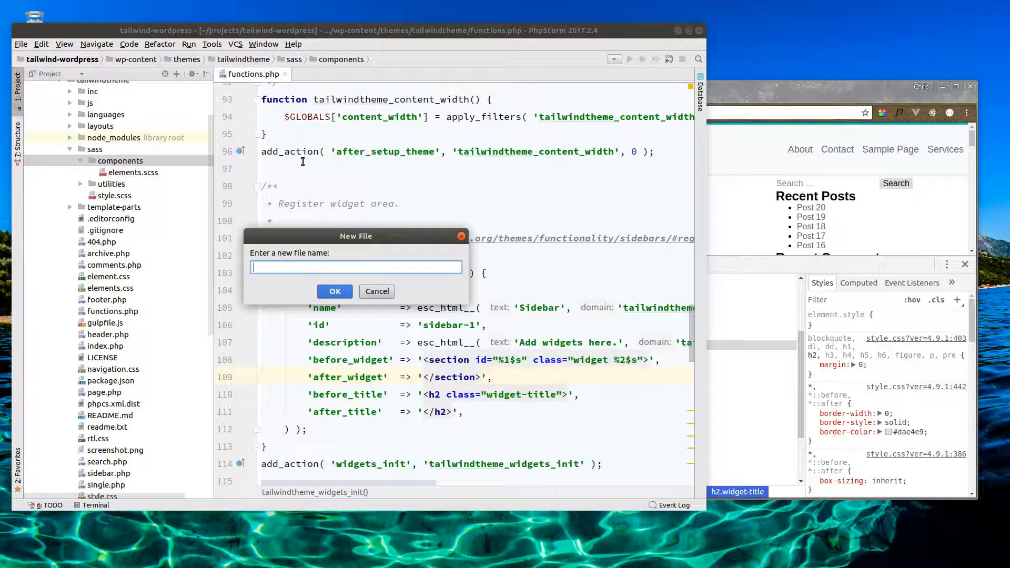
pyautogui.write('idge')
pyautogui.write('css')
pyautogui.press('Return')
pyautogui.scroll(2, 119, 216)
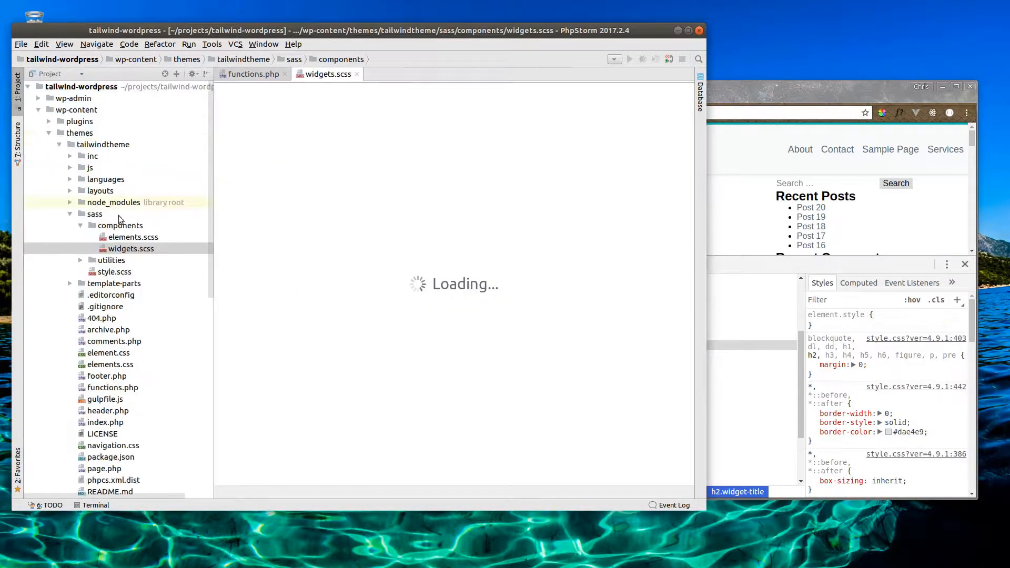
pyautogui.click(113, 272)
pyautogui.doubleClick(112, 274)
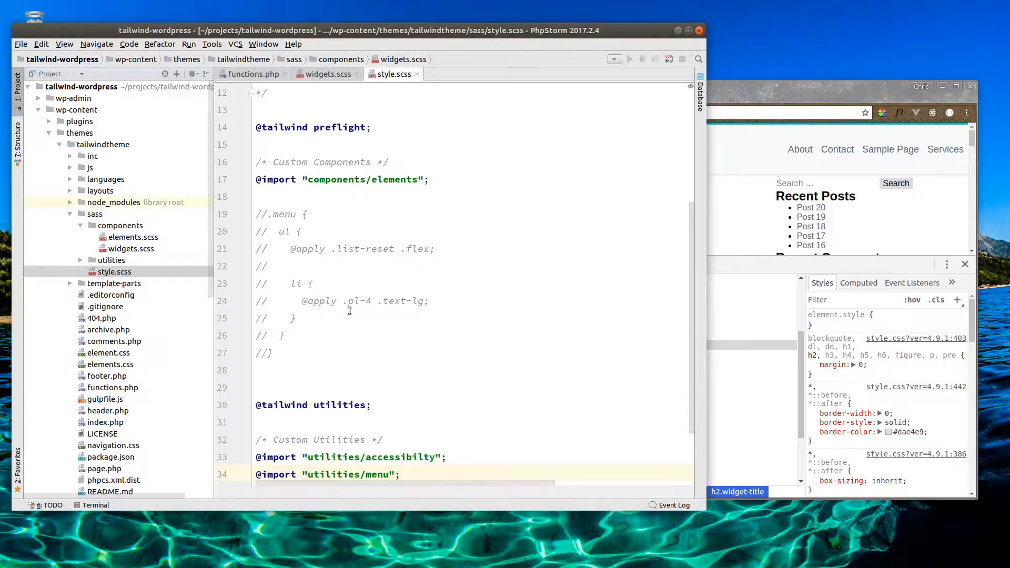
pyautogui.click(450, 180)
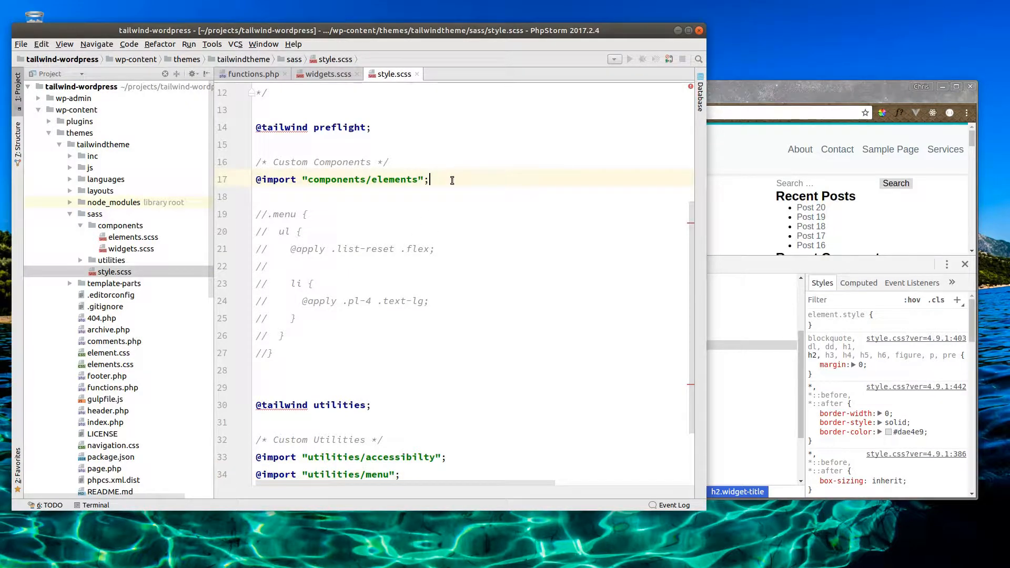
pyautogui.press('Return')
pyautogui.write('@import ')
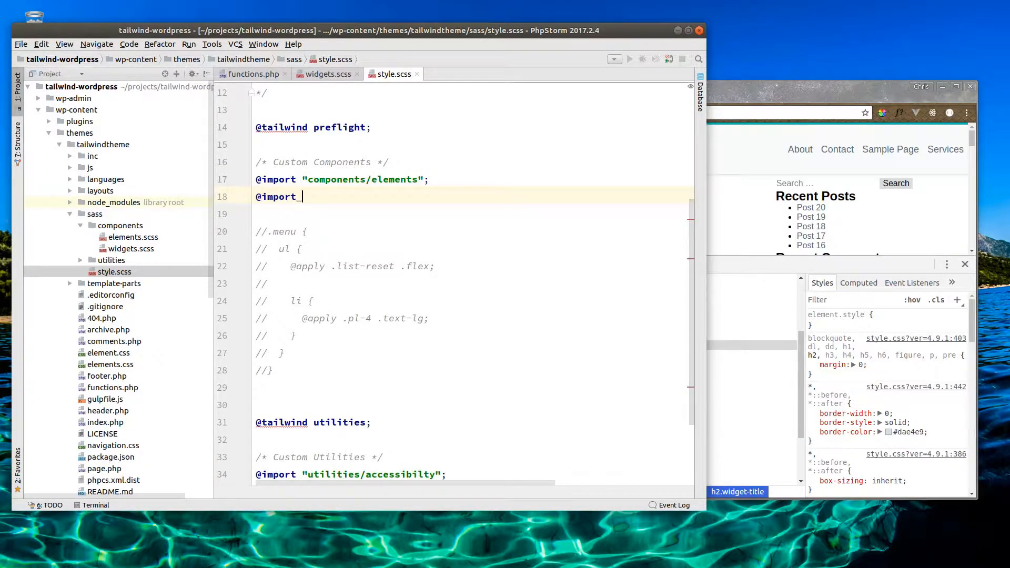
pyautogui.write('"components/')
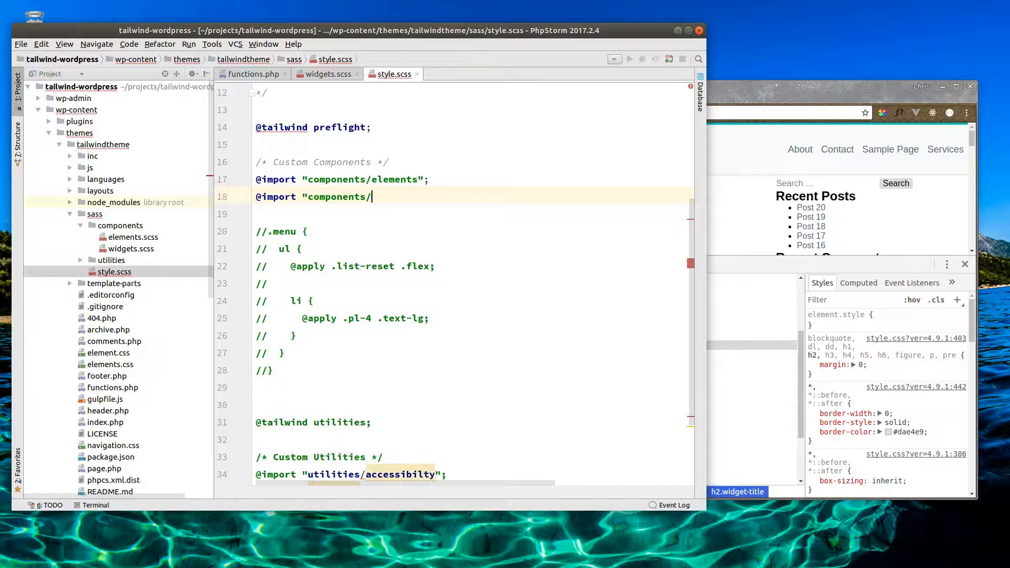
pyautogui.write('widgets')
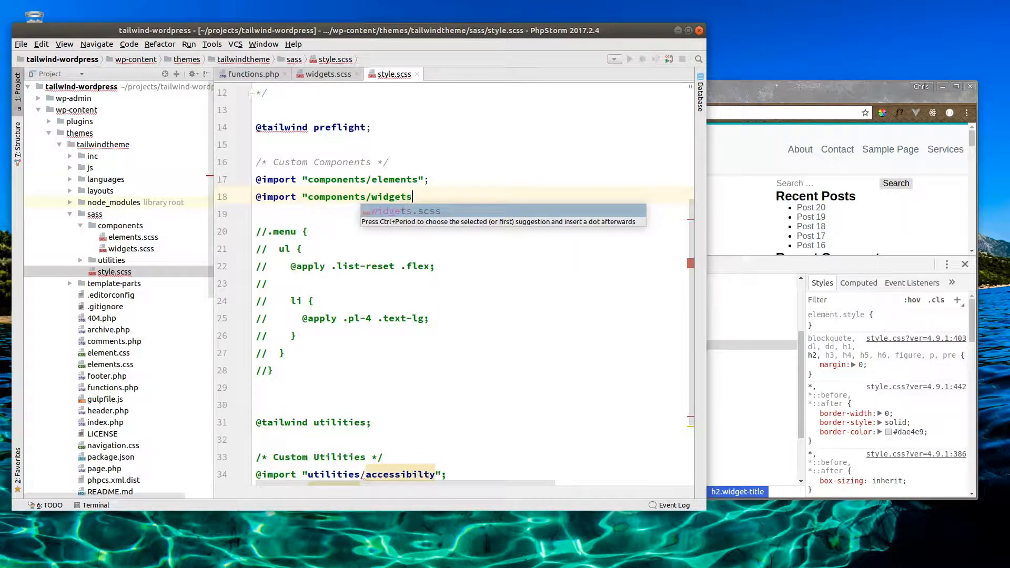
pyautogui.press('Return')
pyautogui.hotkey('alt', 'Tab')
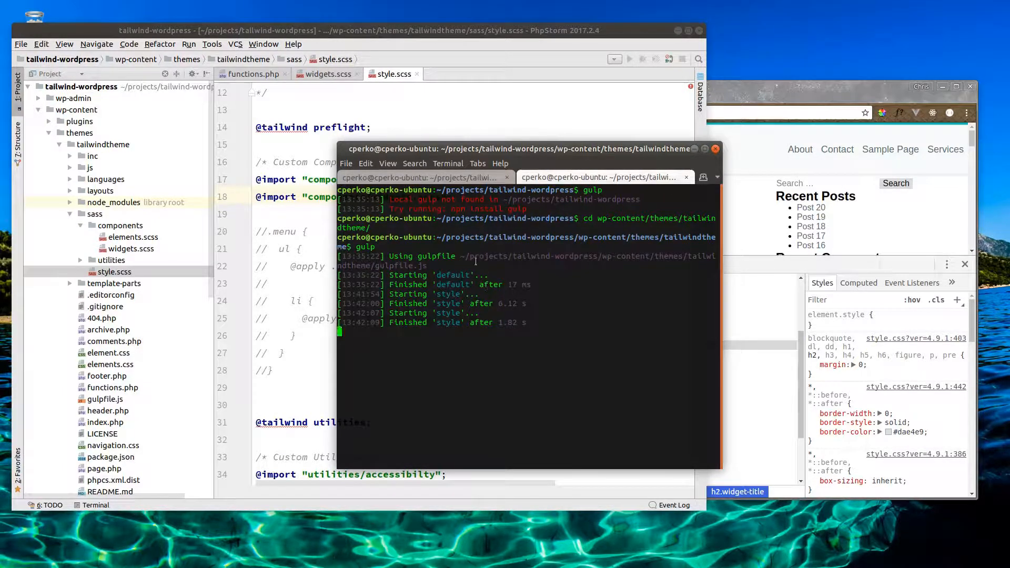
# Step: Select the aside#secondary widget area in DevTools, then return to the empty widgets.scss
pyautogui.click(694, 148)
pyautogui.click(724, 203)
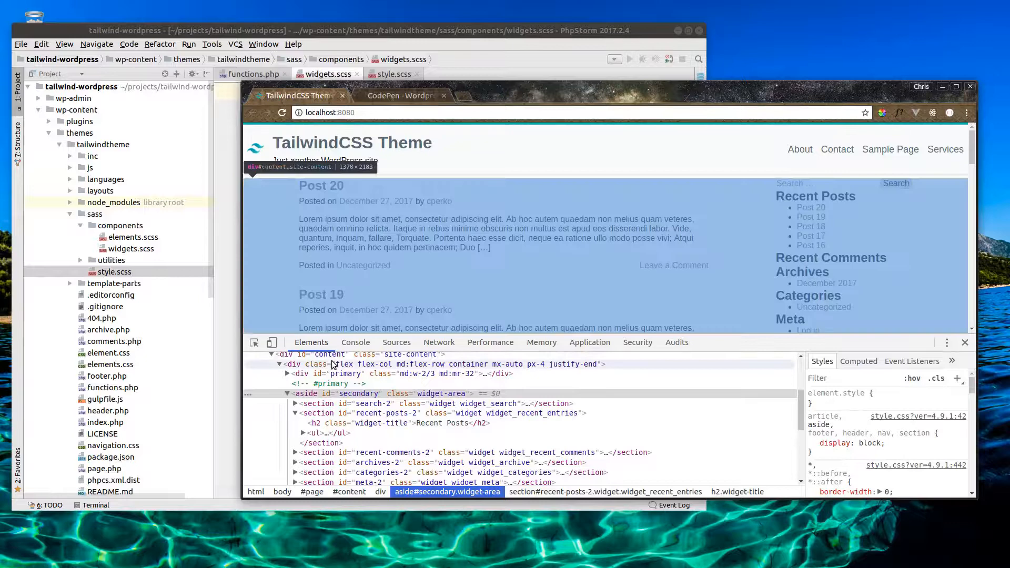
pyautogui.click(432, 397)
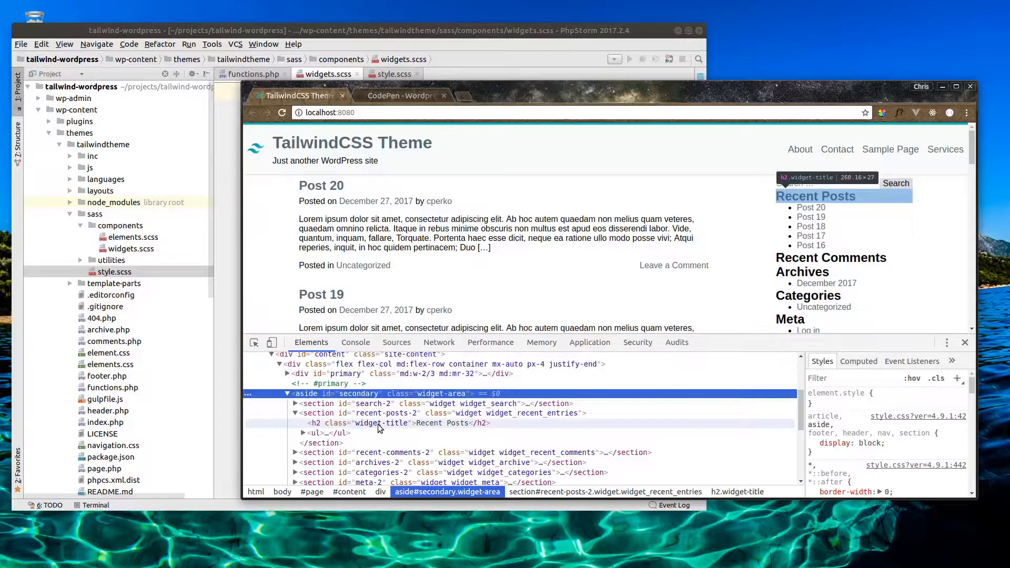
pyautogui.click(462, 44)
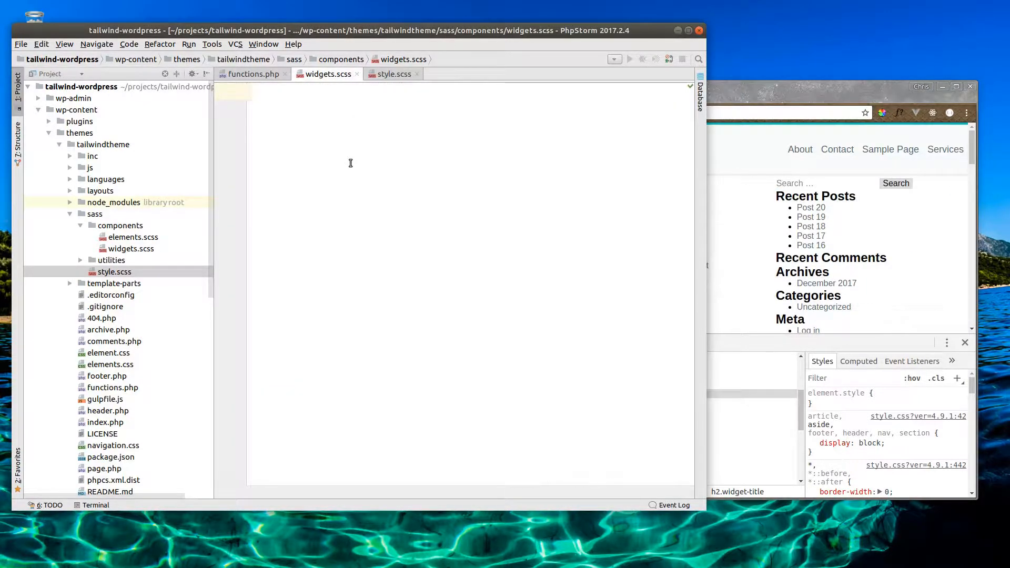
pyautogui.write('.widget-area')
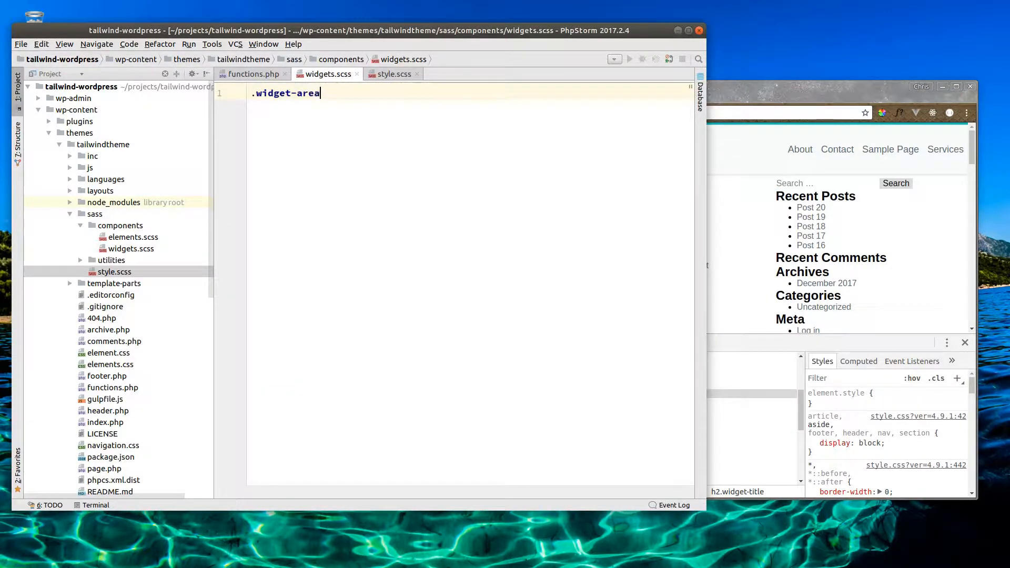
pyautogui.write(' {')
pyautogui.press('Return')
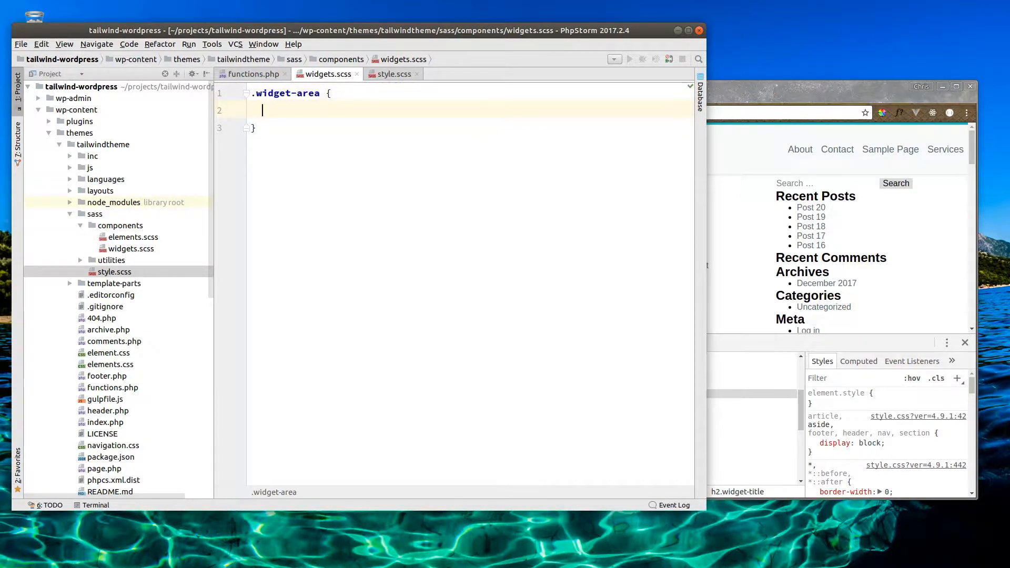
pyautogui.press('Return')
pyautogui.press('Return')
pyautogui.press('Up')
pyautogui.click(763, 83)
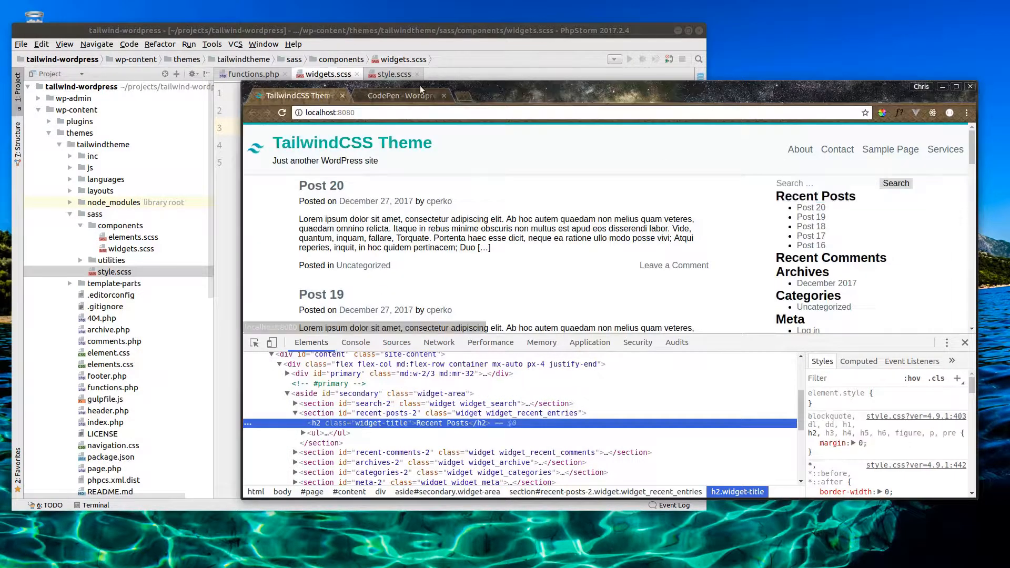
pyautogui.click(441, 43)
pyautogui.write('h2.')
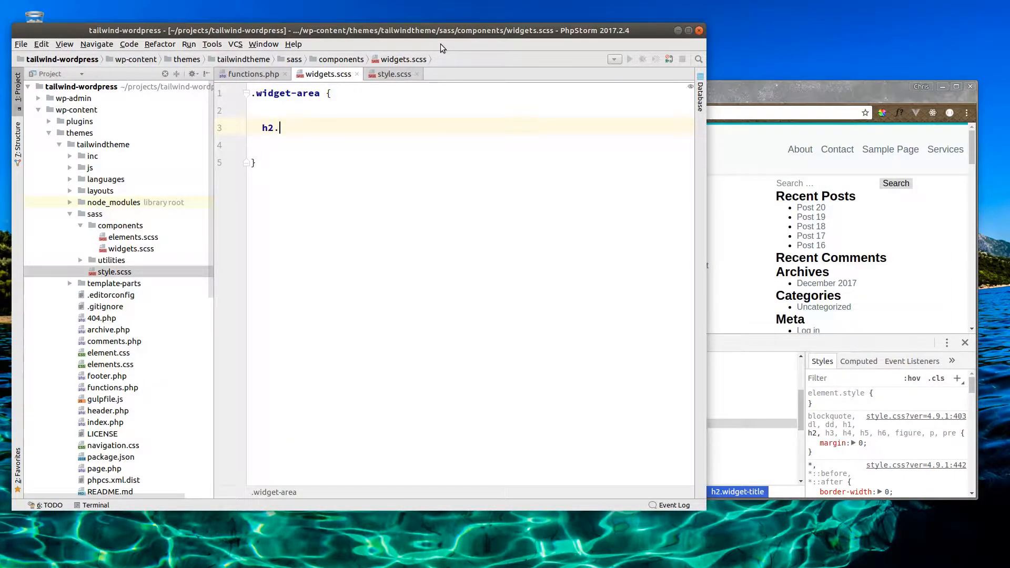
pyautogui.write('widget-title {')
pyautogui.press('Return')
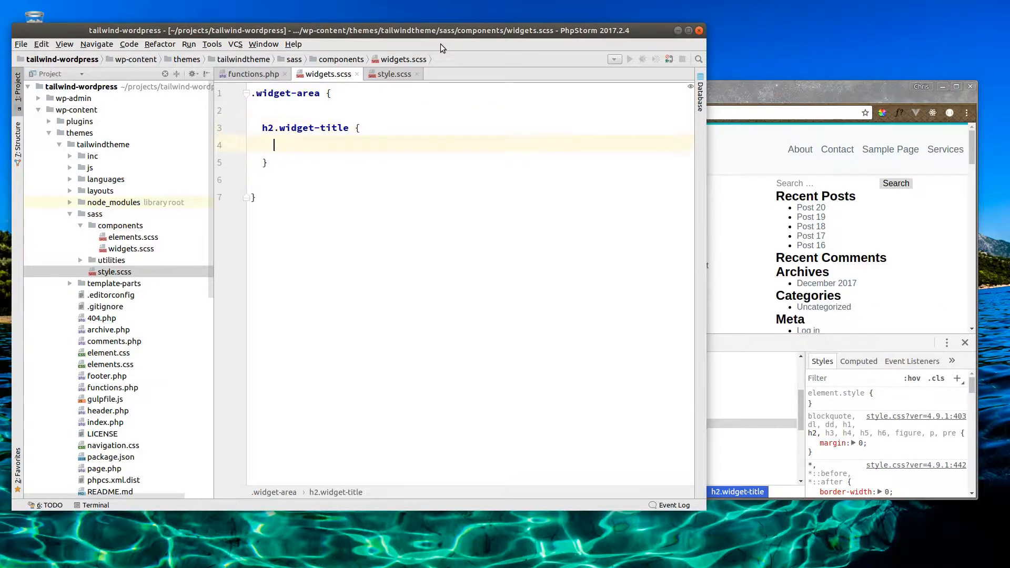
pyautogui.write('@ap')
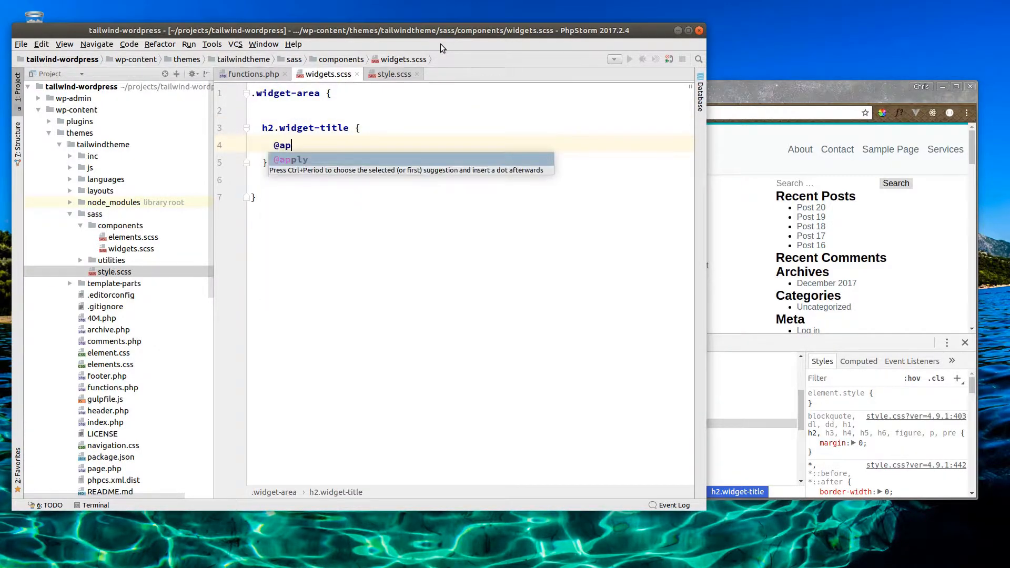
pyautogui.write('ply')
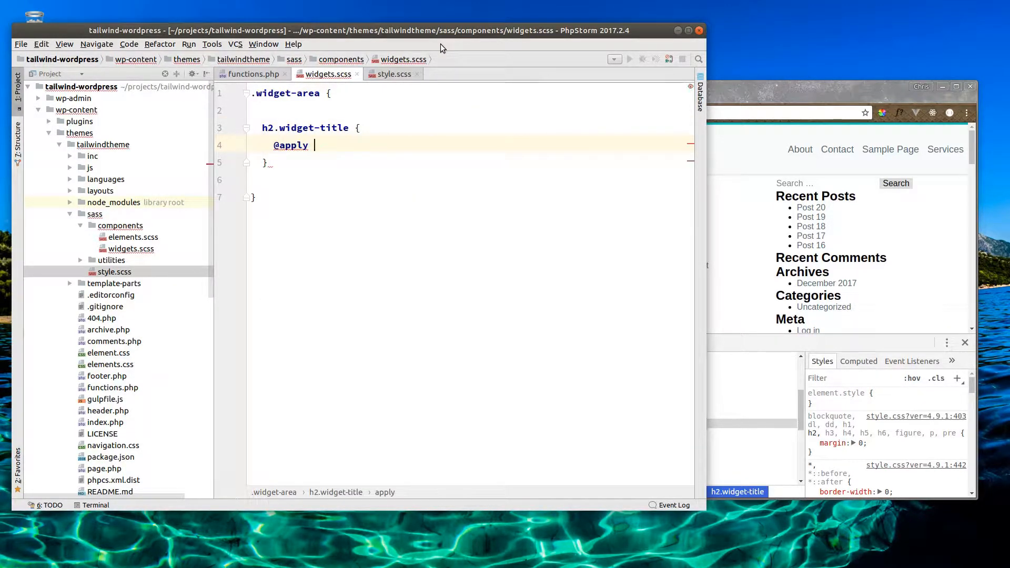
# Step: Begin editing the Recent Posts h2 class attribute in DevTools after widget-title
pyautogui.click(761, 94)
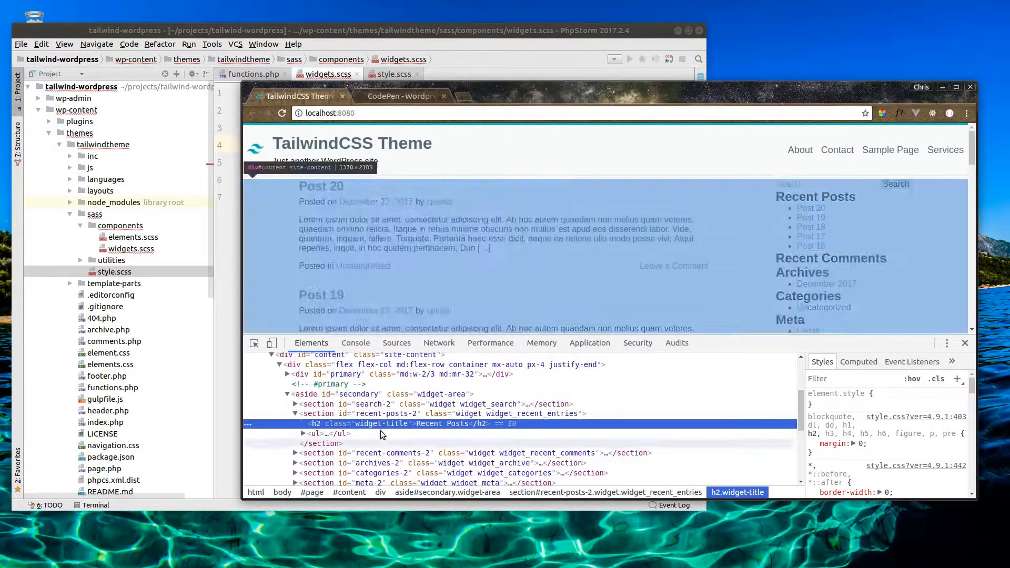
pyautogui.doubleClick(386, 426)
pyautogui.press('End')
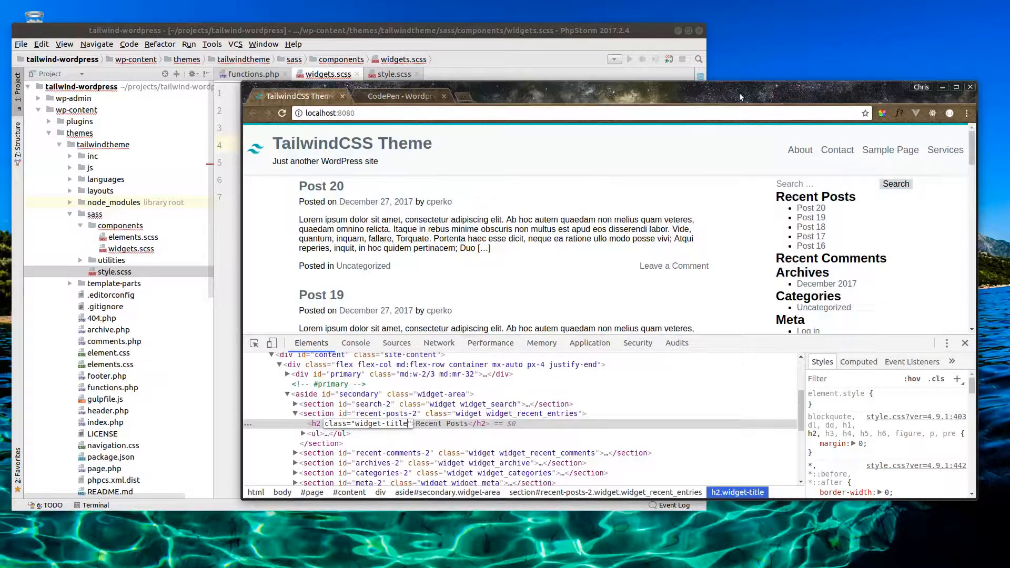
pyautogui.write('text-')
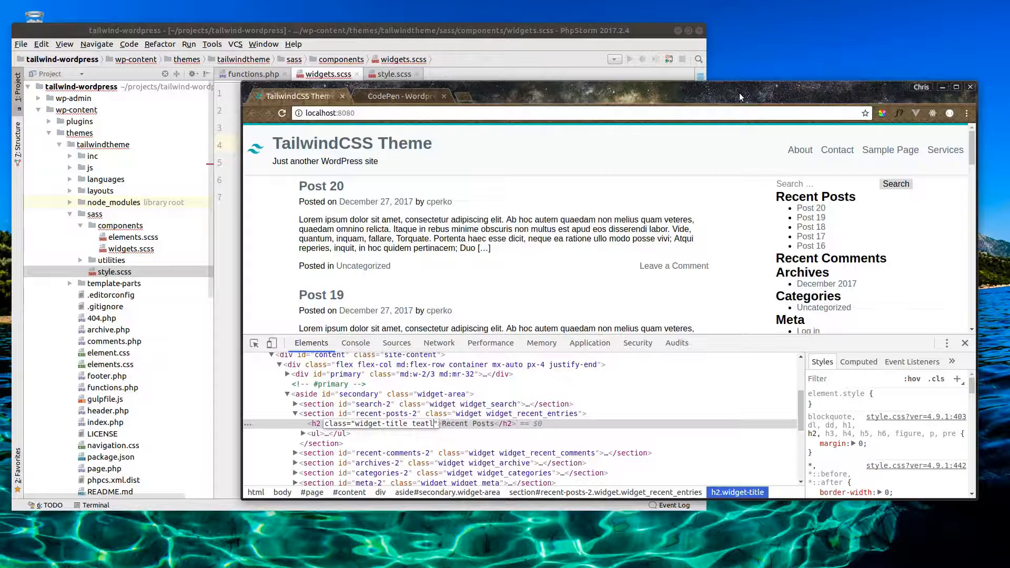
pyautogui.press('BackSpace')
pyautogui.press('BackSpace')
pyautogui.press('BackSpace')
pyautogui.press('BackSpace')
pyautogui.press('BackSpace')
pyautogui.write('text-t')
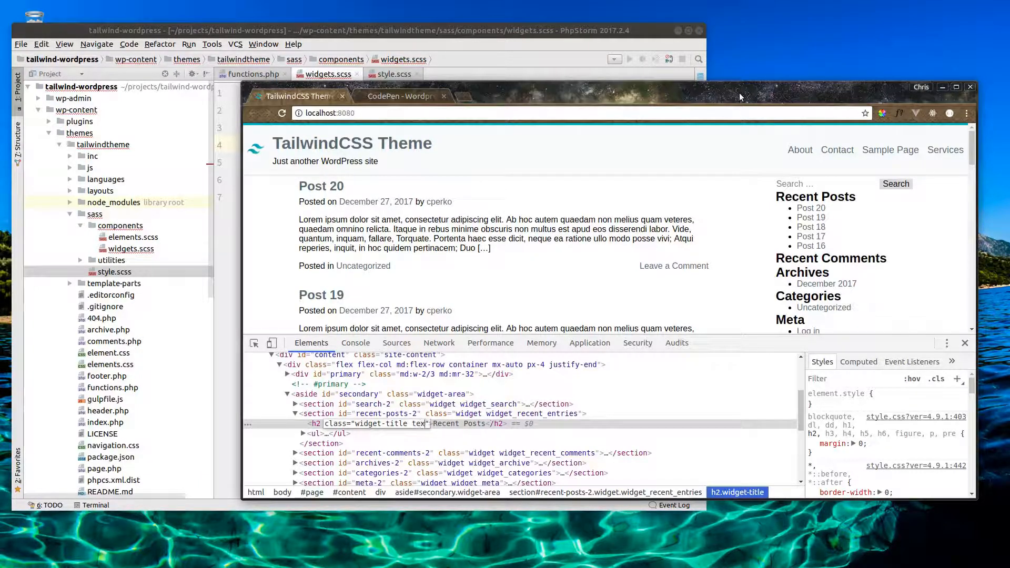
pyautogui.write('eal-dark')
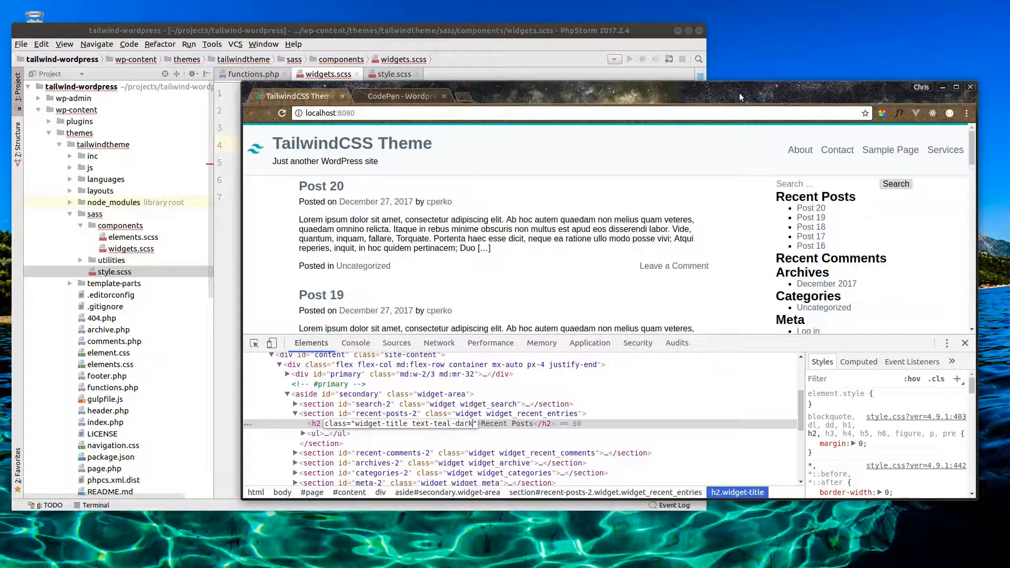
pyautogui.press('Return')
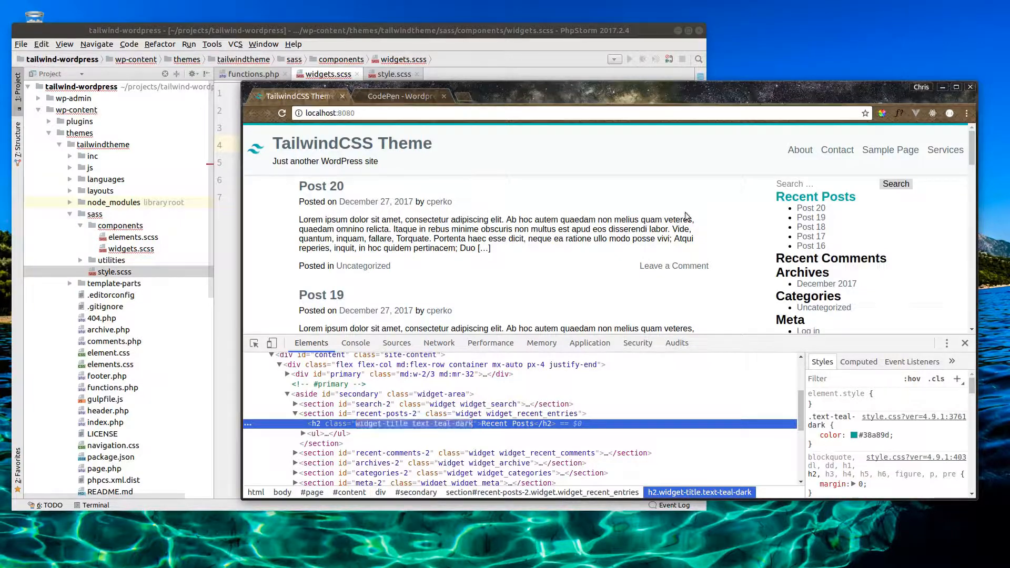
pyautogui.doubleClick(461, 424)
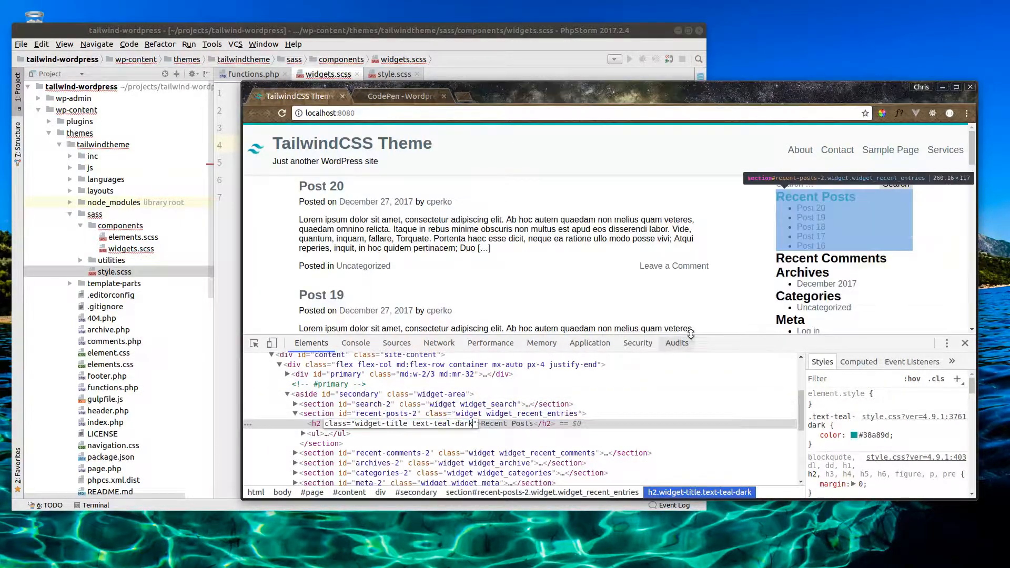
pyautogui.write('er')
pyautogui.press('Return')
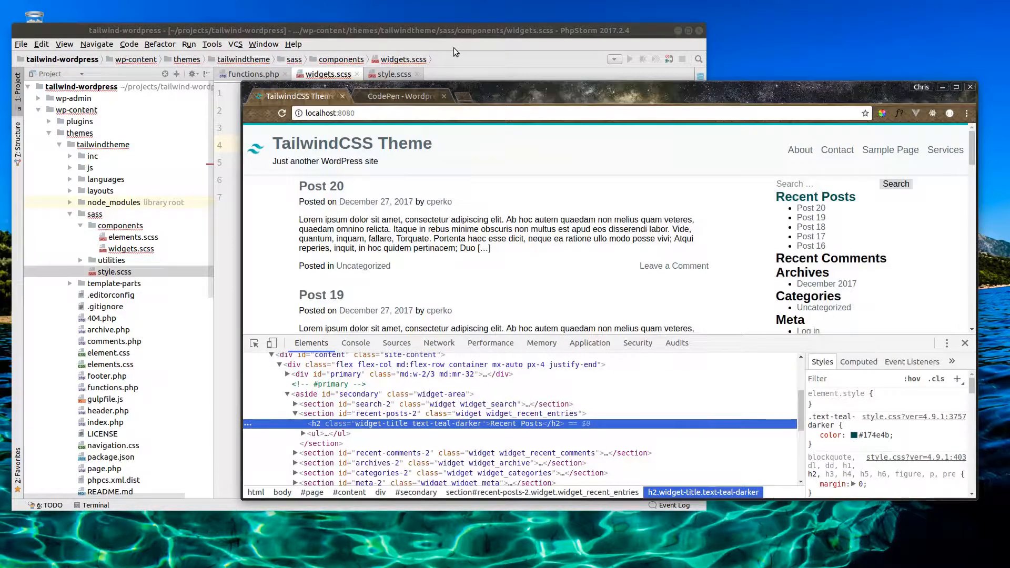
pyautogui.hotkey('alt', 'Tab')
pyautogui.write('.t')
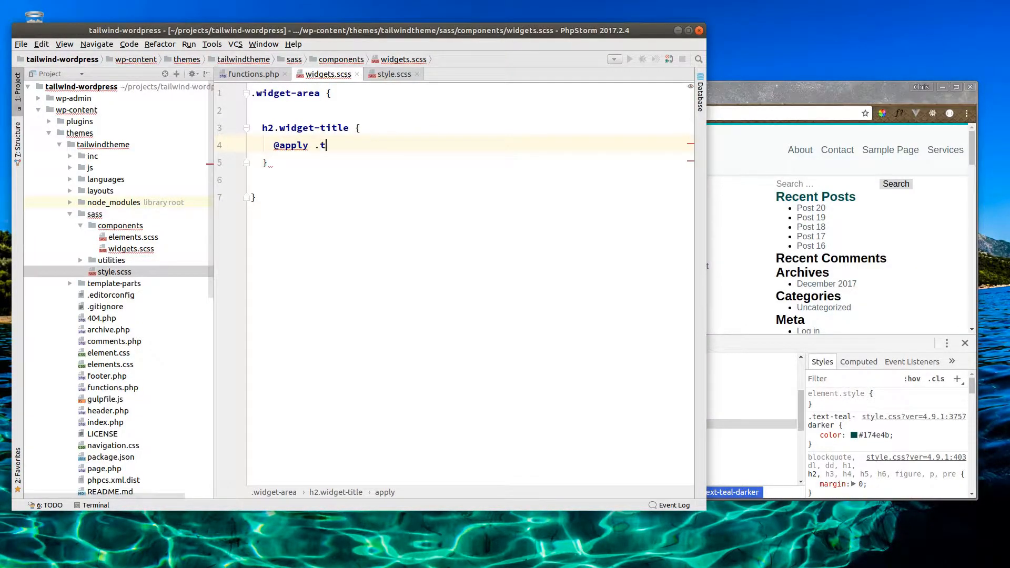
pyautogui.write('ext-teal-darker')
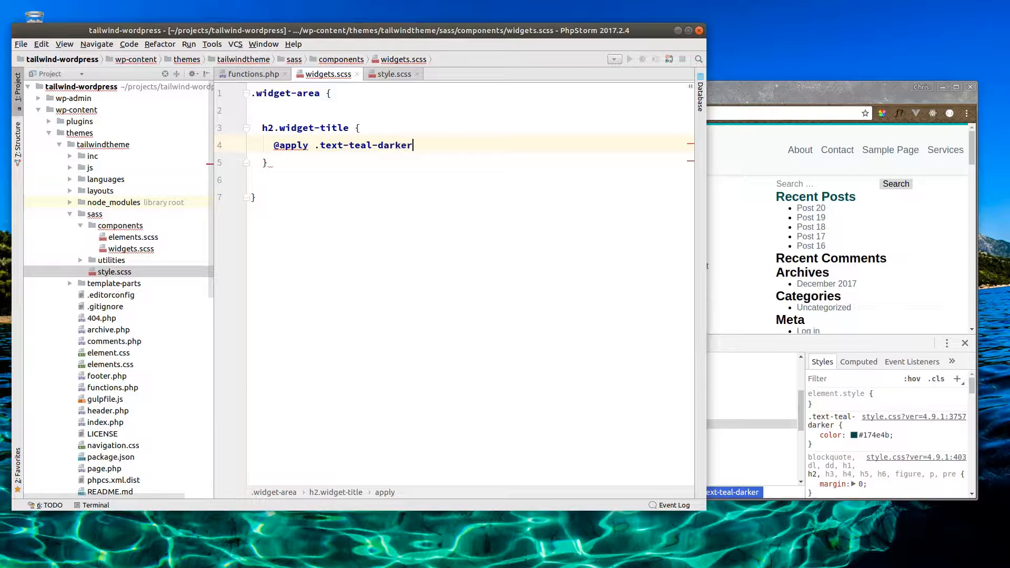
pyautogui.write(';')
pyautogui.click(770, 94)
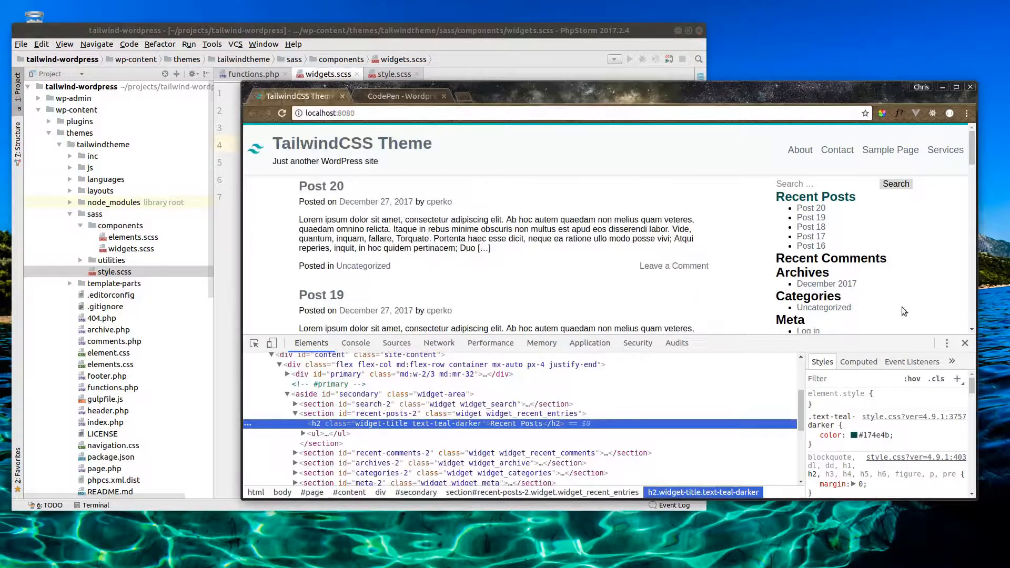
pyautogui.doubleClick(474, 424)
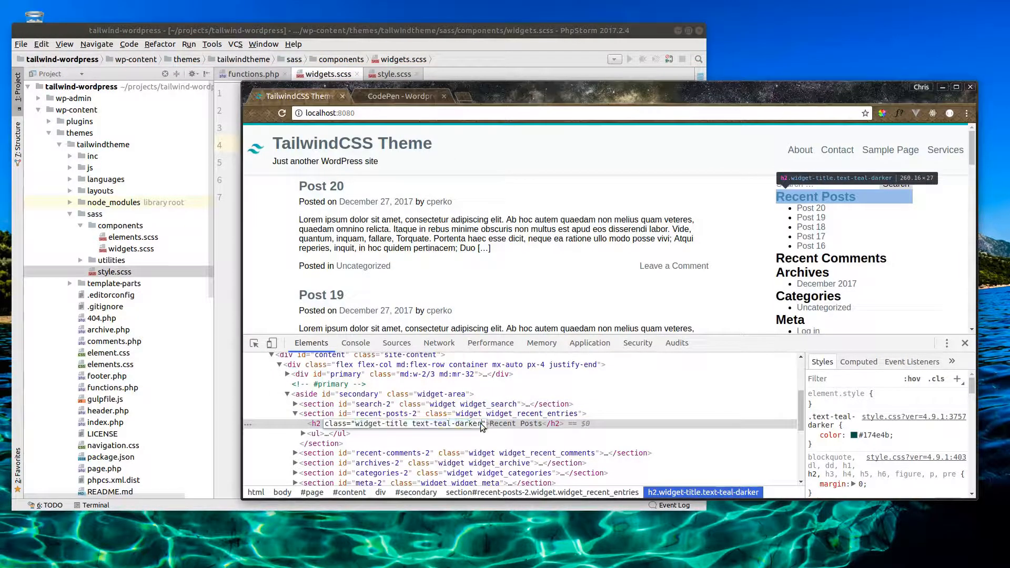
pyautogui.write('my-')
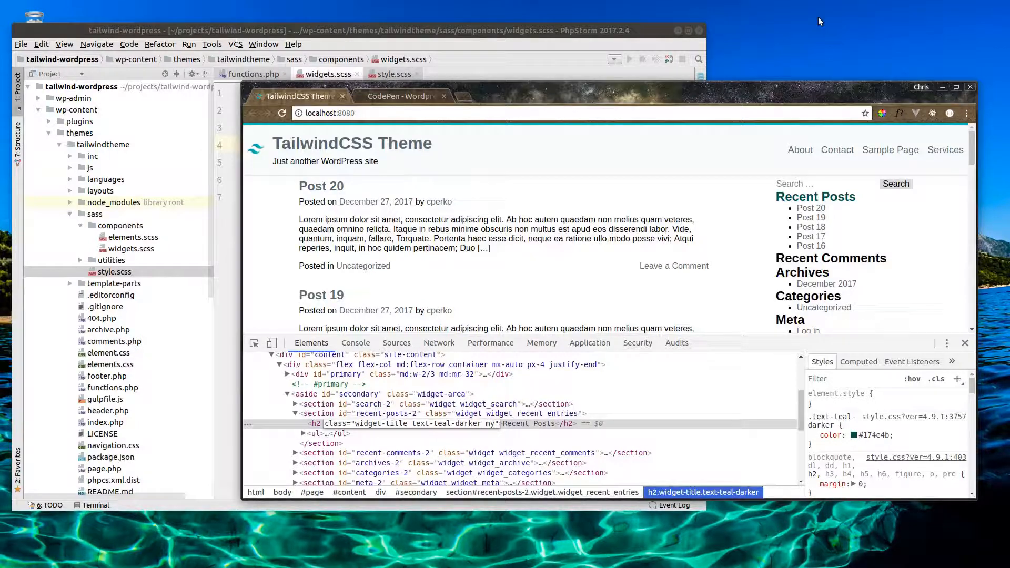
pyautogui.write('2')
pyautogui.press('Return')
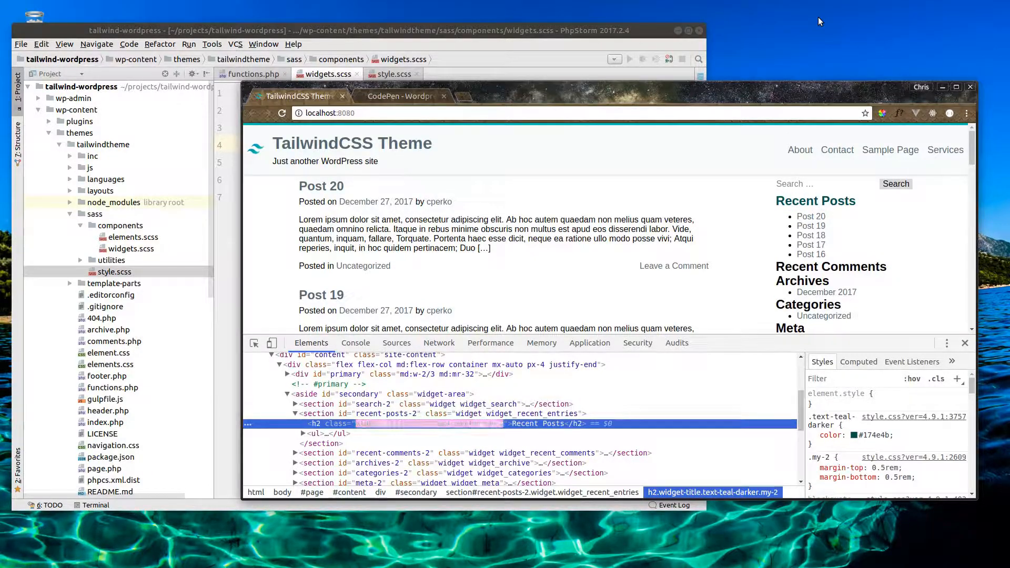
pyautogui.doubleClick(502, 427)
pyautogui.press('BackSpace')
pyautogui.write('4')
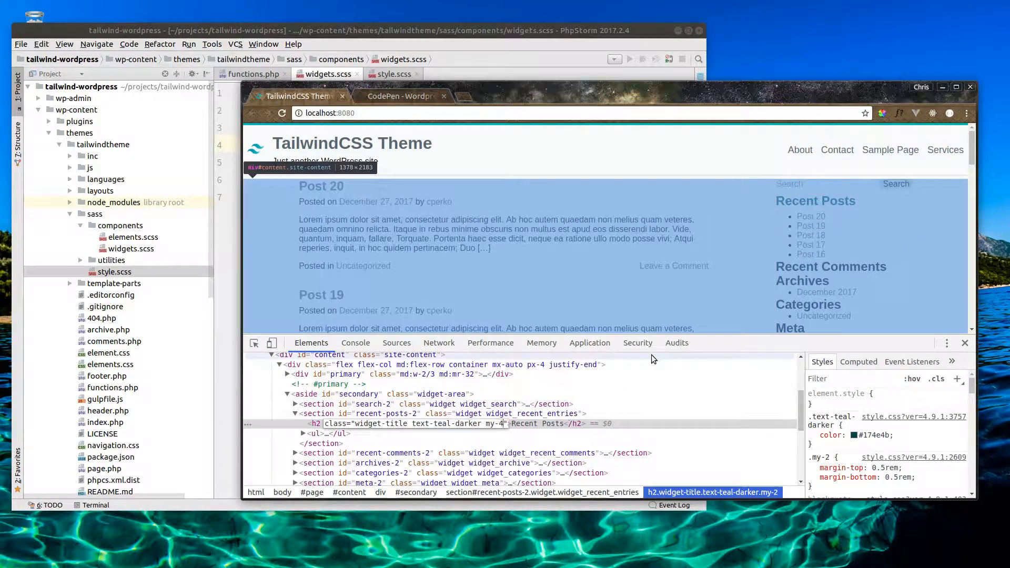
pyautogui.press('Return')
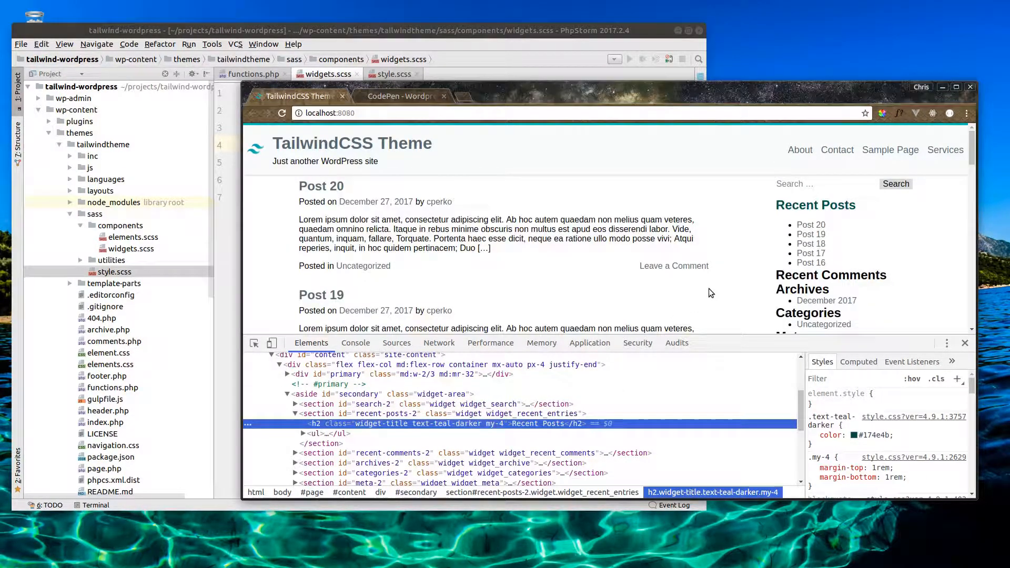
pyautogui.click(318, 38)
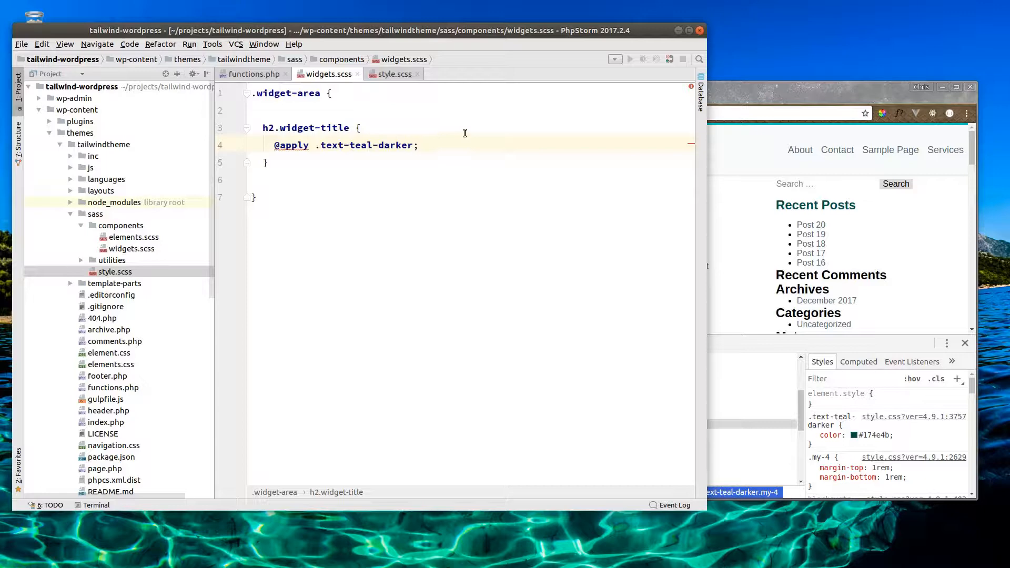
pyautogui.write('.my-4')
pyautogui.press('BackSpace')
pyautogui.press('BackSpace')
pyautogui.press('BackSpace')
pyautogui.click(804, 109)
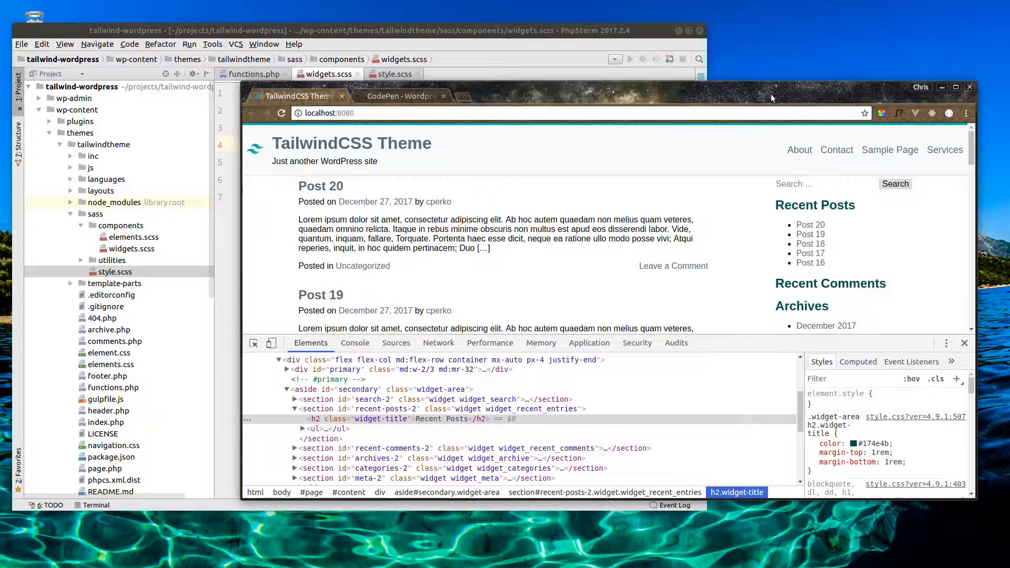
pyautogui.scroll(-2, 910, 227)
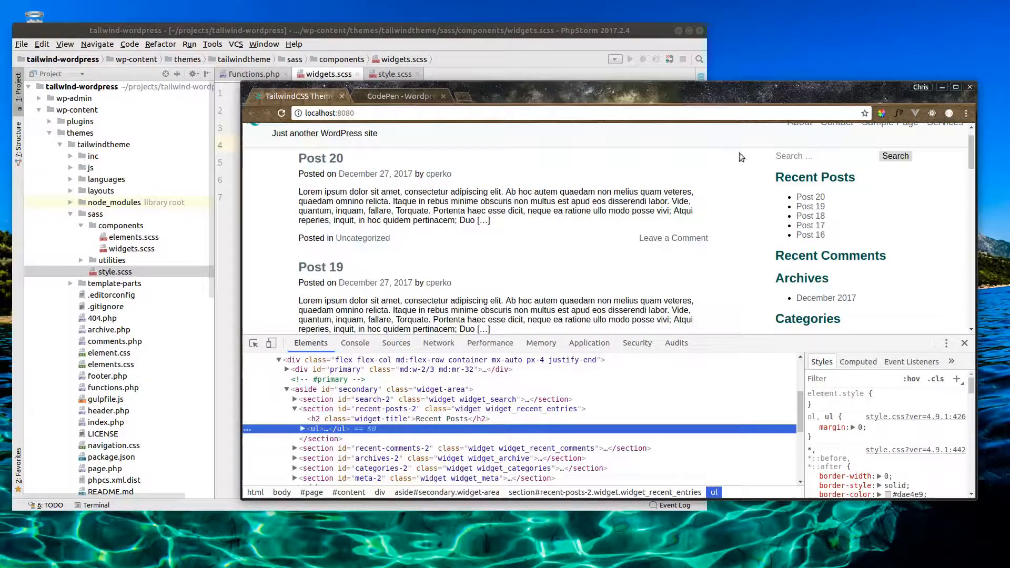
# Step: Add a nested ul rule applying .list-reset inside .widget-area and reload Chrome
pyautogui.click(574, 35)
pyautogui.click(391, 162)
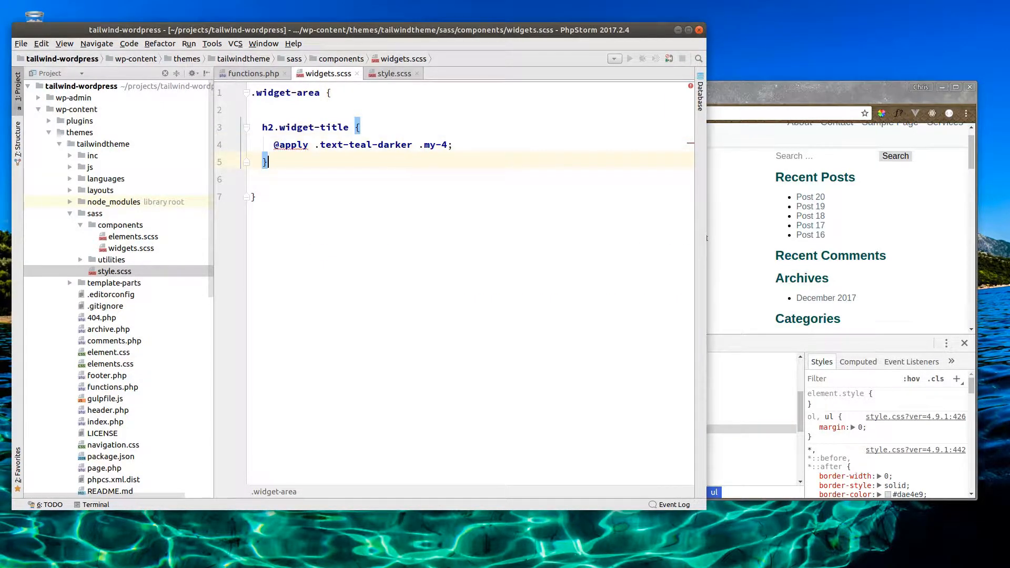
pyautogui.press('Return')
pyautogui.press('Return')
pyautogui.write('{')
pyautogui.press('Return')
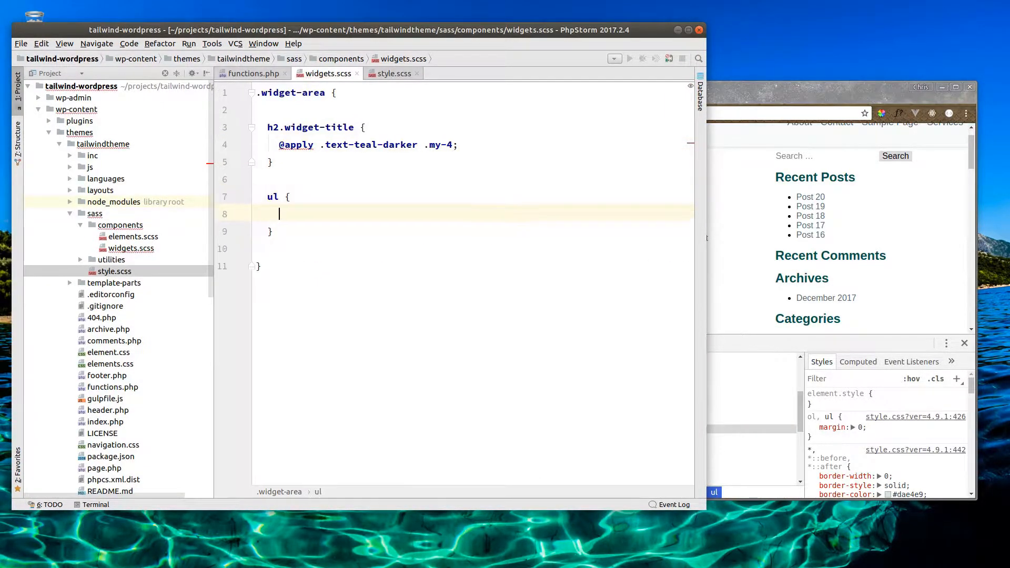
pyautogui.write('apply ')
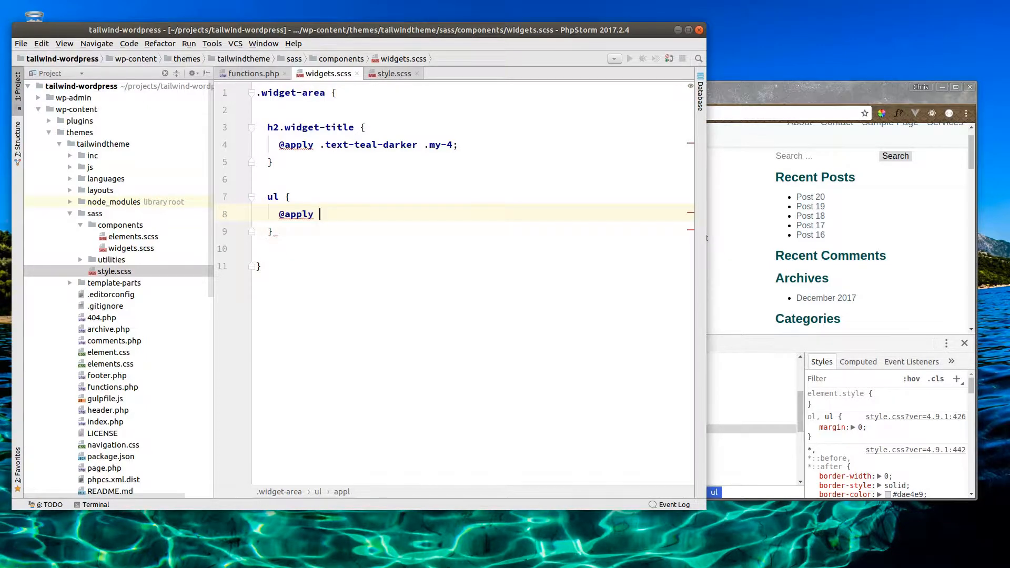
pyautogui.write('ist-res')
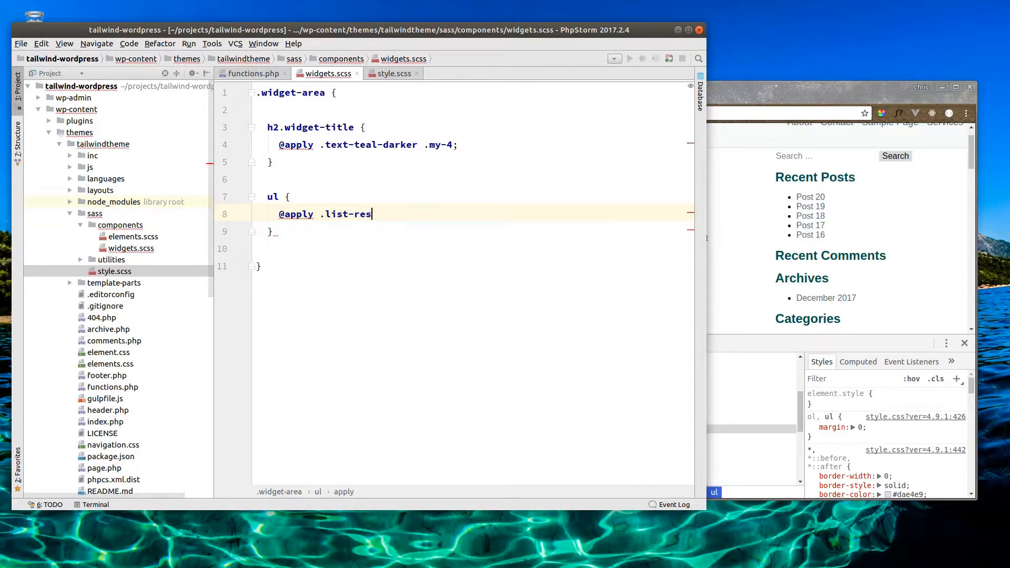
pyautogui.write(';')
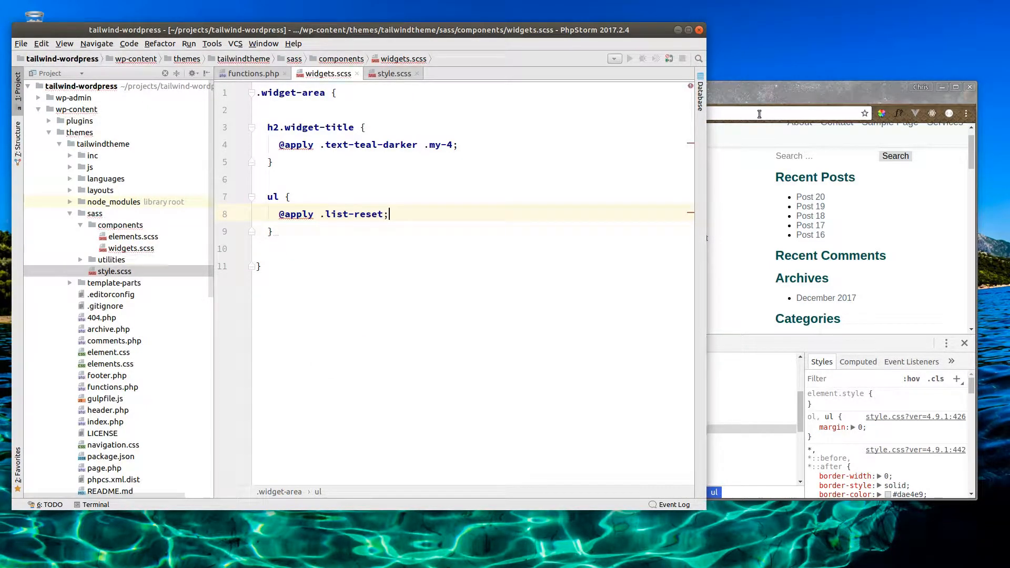
pyautogui.click(810, 90)
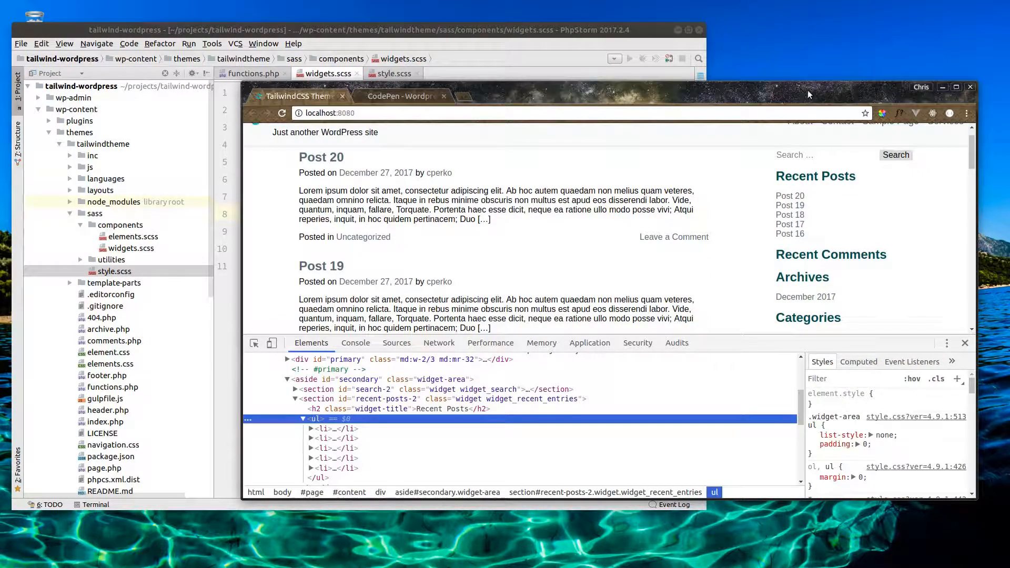
# Step: Add a nested li rule applying vertical padding, tuning it to py-1 while reloading Chrome
pyautogui.click(567, 59)
pyautogui.press('Return')
pyautogui.press('Return')
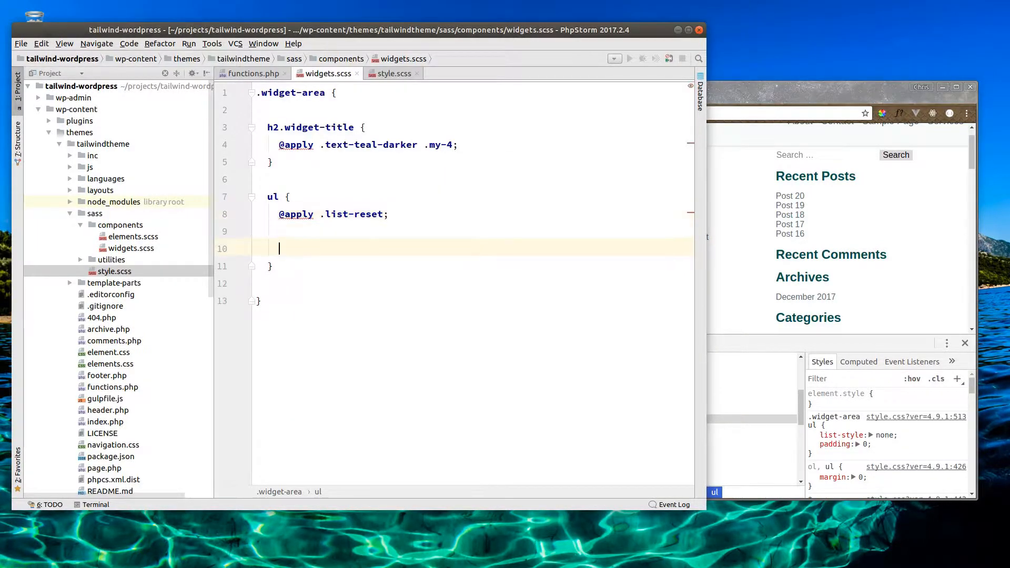
pyautogui.write('{')
pyautogui.press('Return')
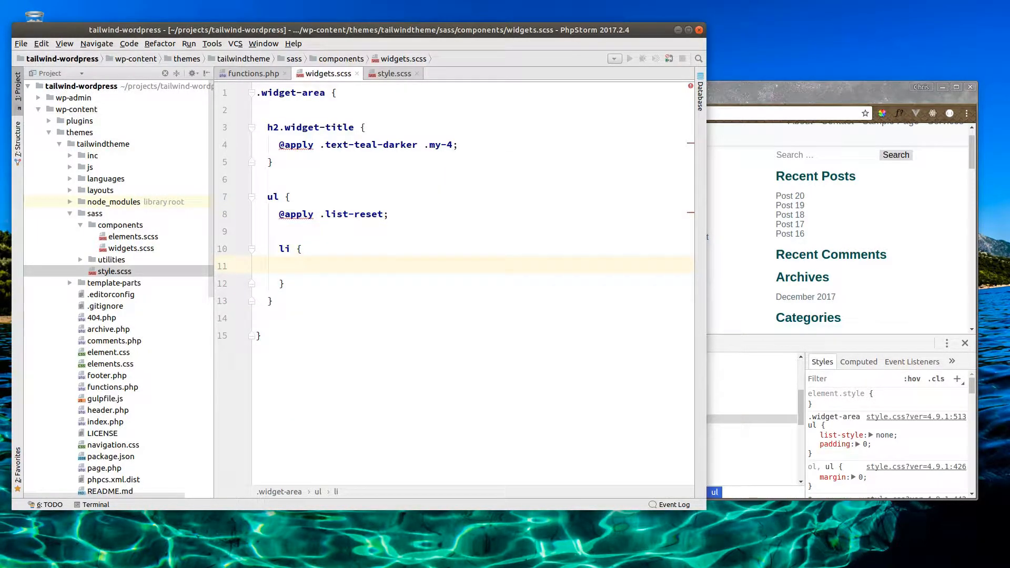
pyautogui.write('@apply .')
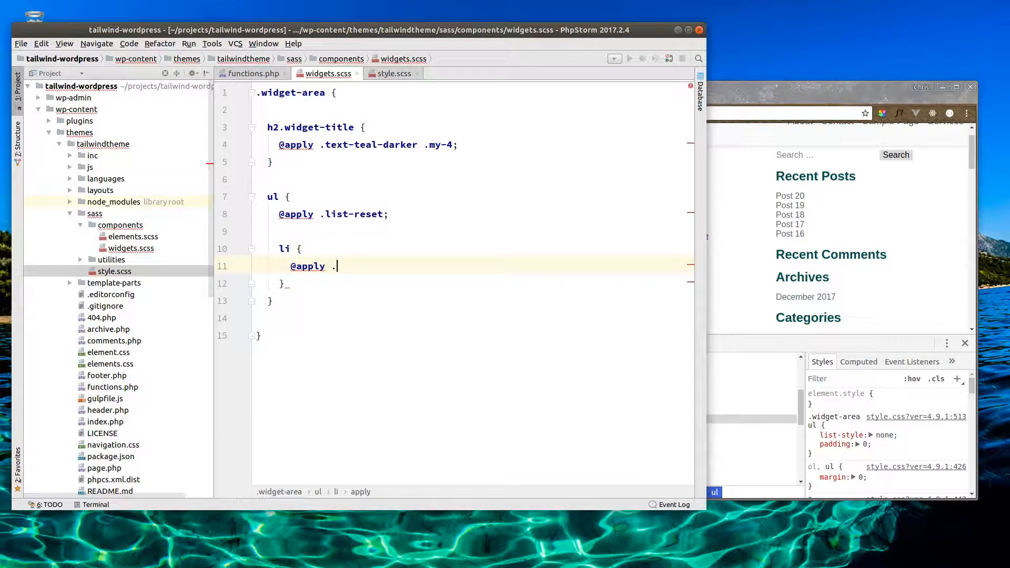
pyautogui.write('py-2')
pyautogui.write(';')
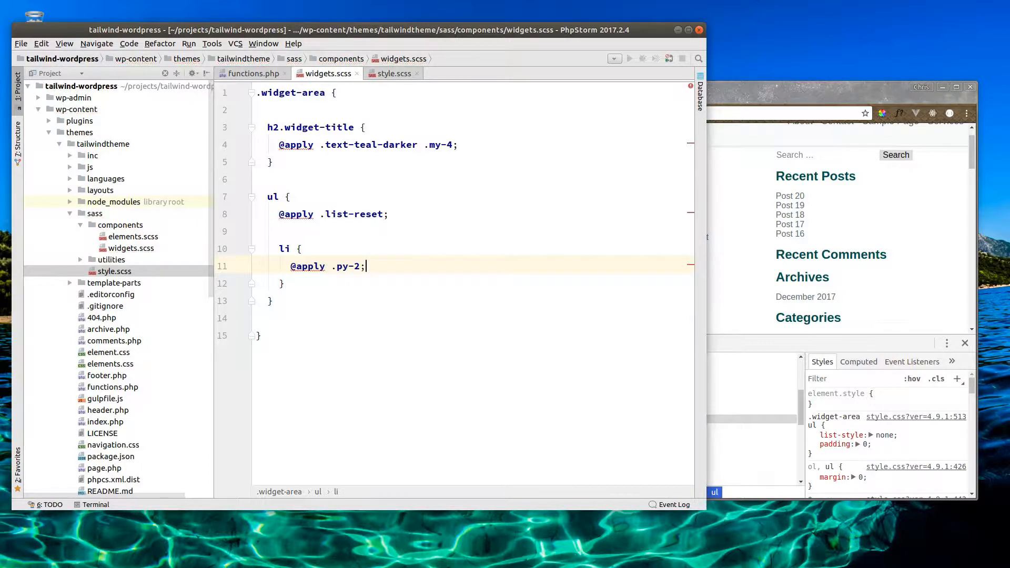
pyautogui.click(774, 94)
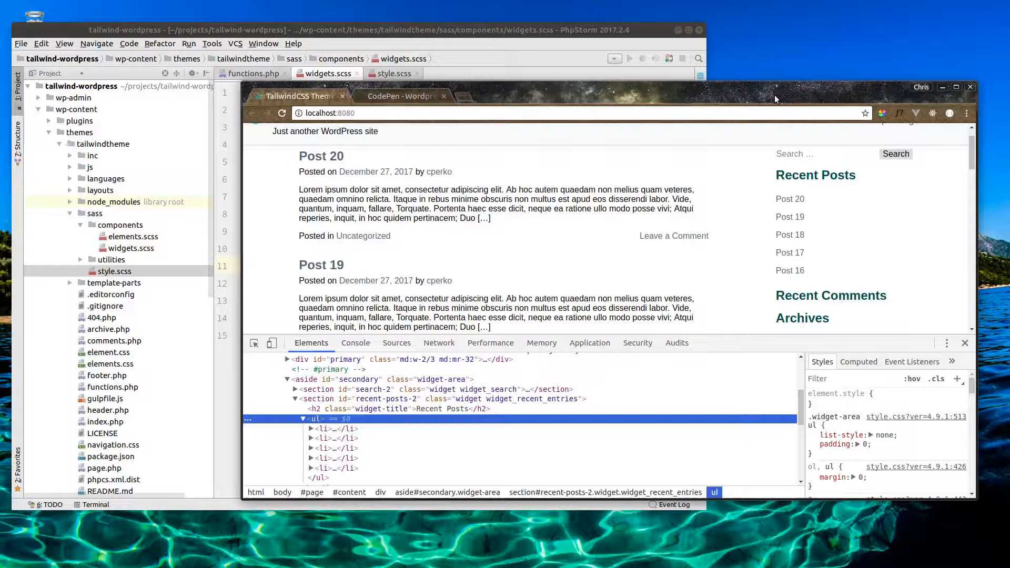
pyautogui.click(553, 47)
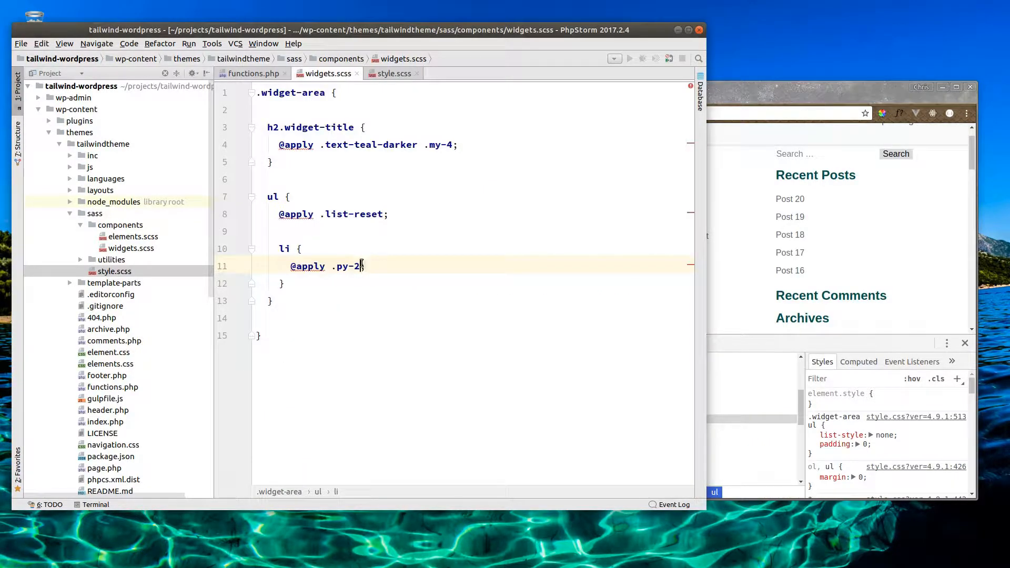
pyautogui.press('BackSpace')
pyautogui.write('1')
pyautogui.click(754, 106)
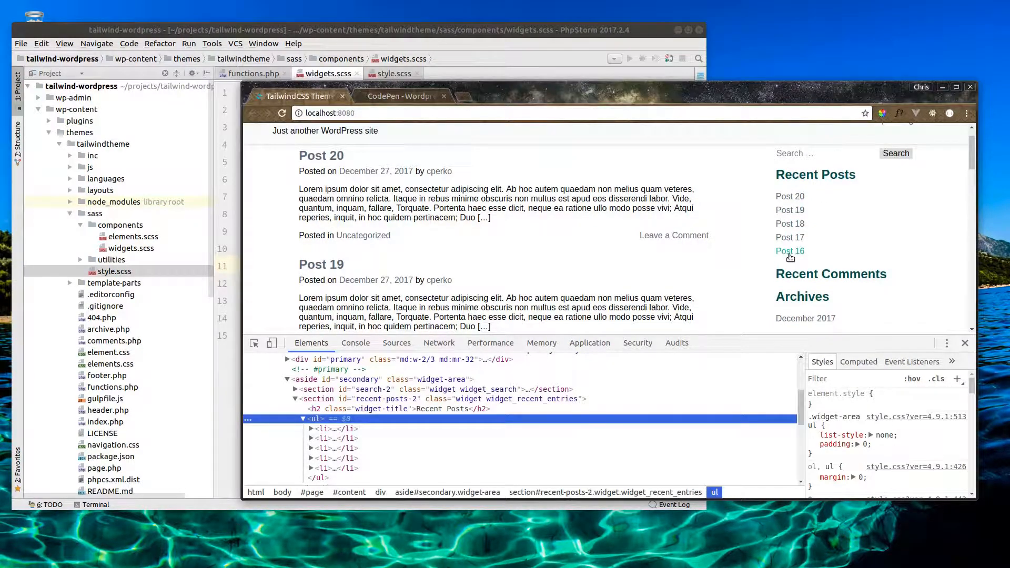
pyautogui.scroll(-2, 799, 303)
pyautogui.scroll(2, 796, 292)
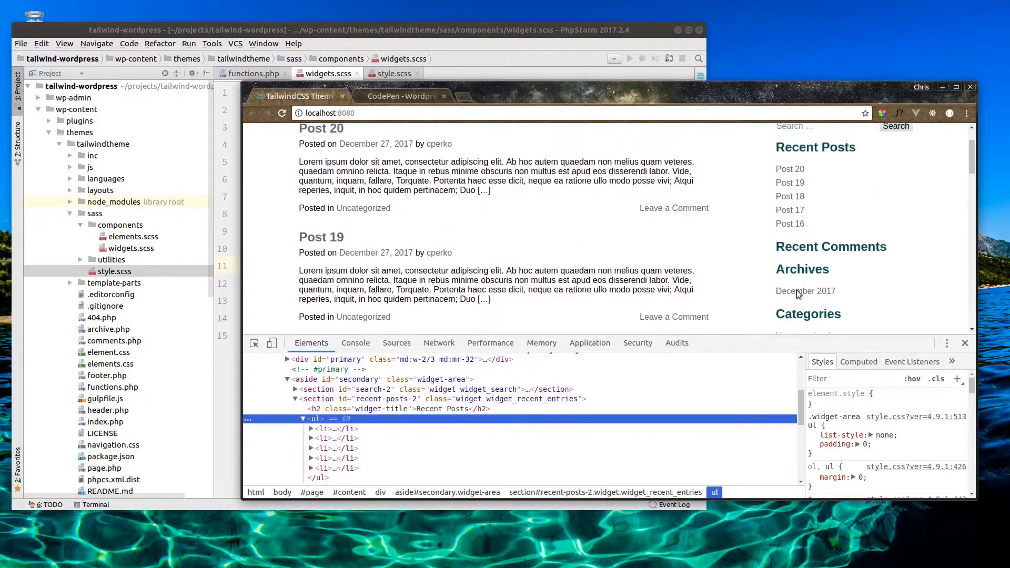
pyautogui.scroll(1, 796, 292)
# Step: Add the .ml-2 left offset to the li rule, reload, and close DevTools to see the full page
pyautogui.click(541, 41)
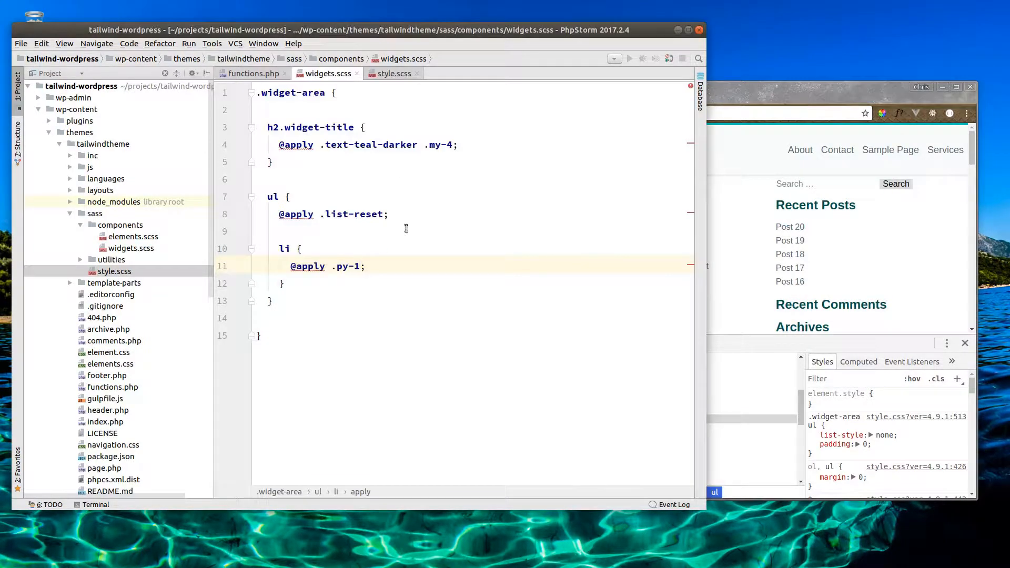
pyautogui.write('.ml-1')
pyautogui.click(756, 98)
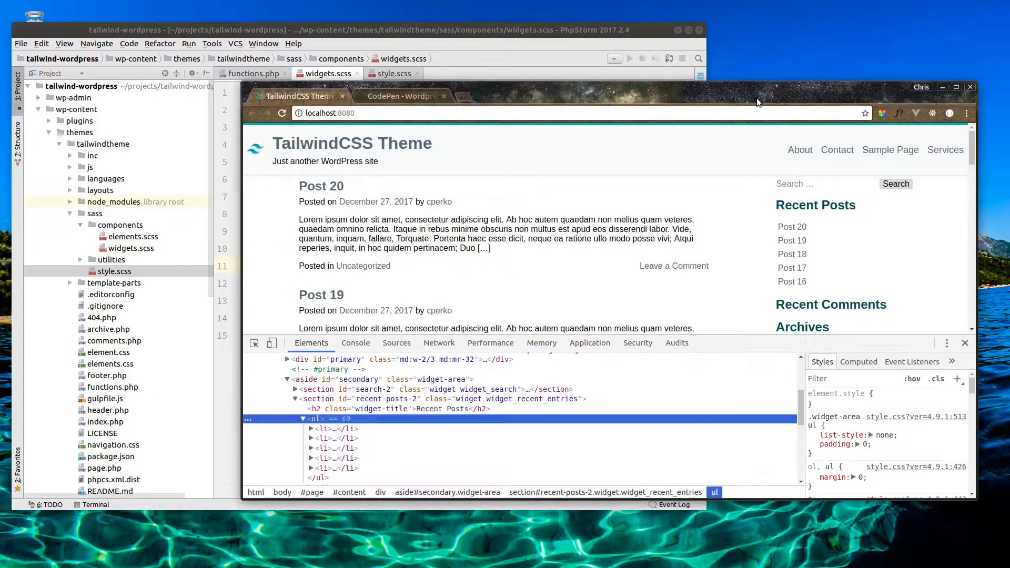
pyautogui.click(580, 52)
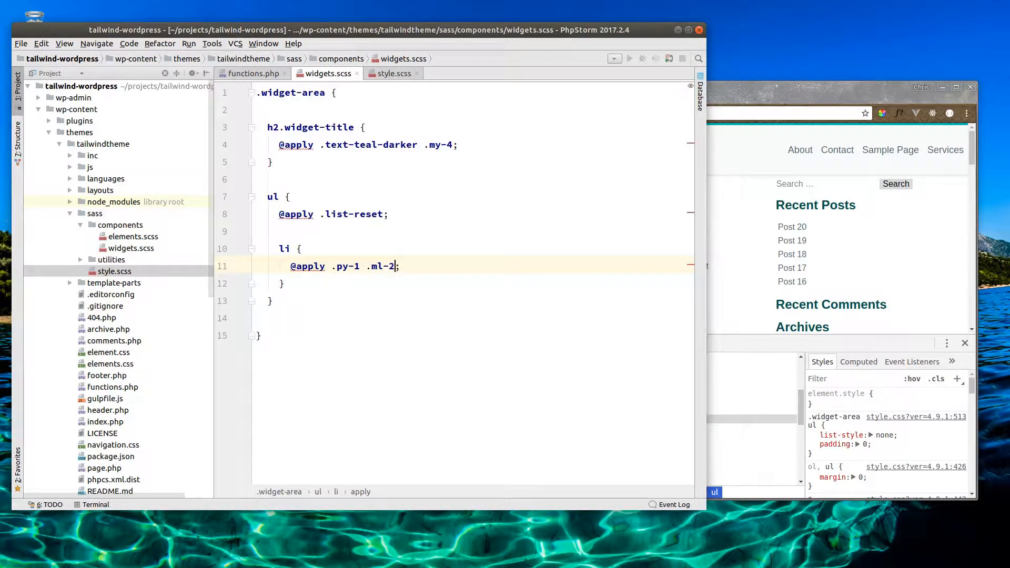
pyautogui.click(783, 98)
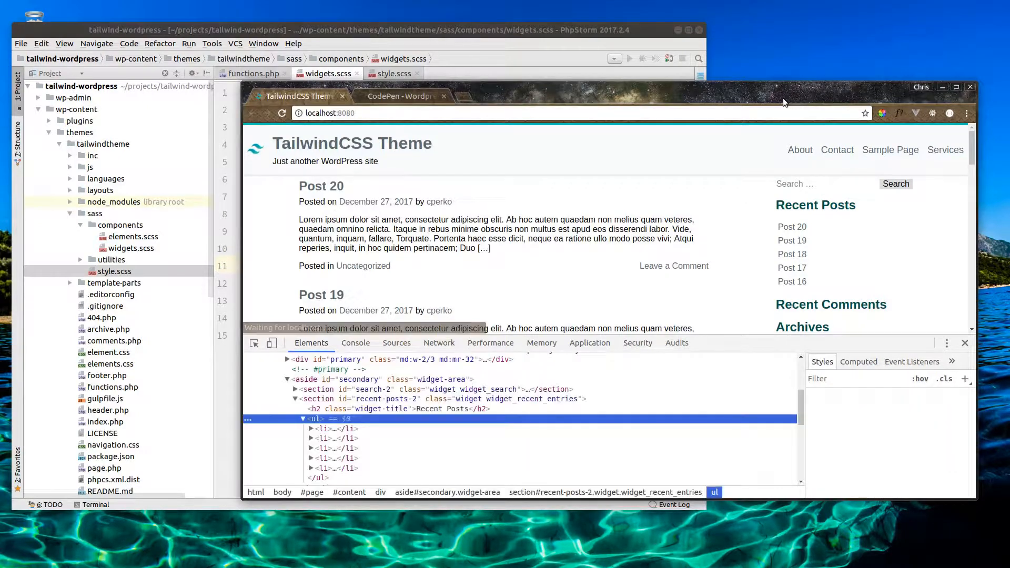
pyautogui.press('F12')
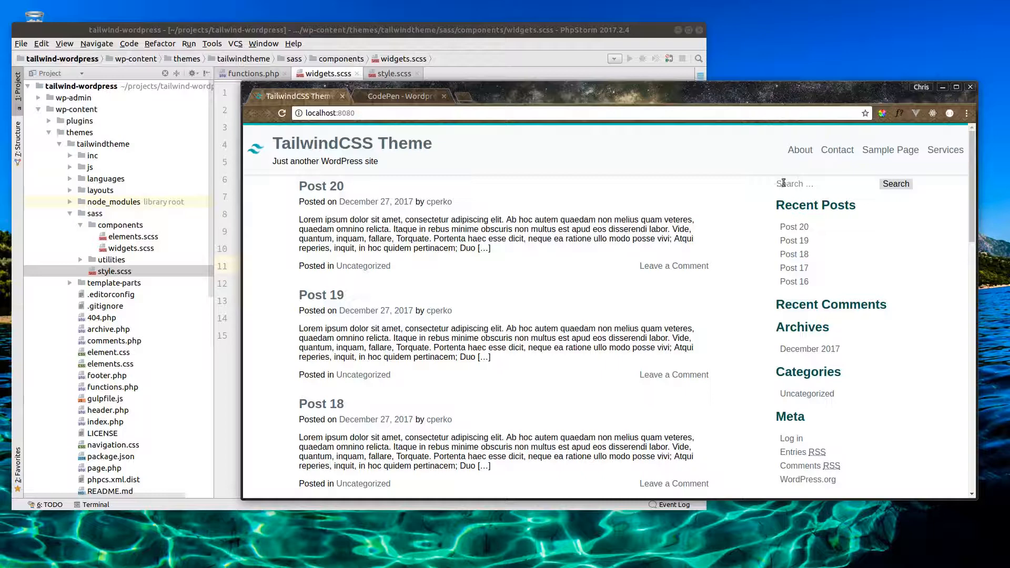
# Step: Inspect the sidebar search field in Chrome DevTools and select the search widget section node
pyautogui.click(868, 186)
pyautogui.hotkey('ctrl', 'shift', 'j')
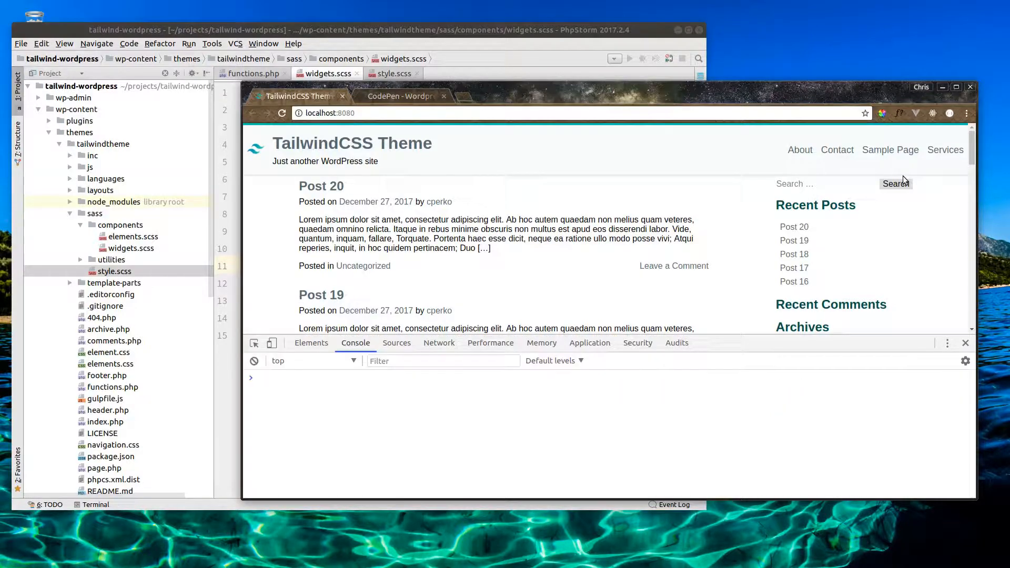
pyautogui.click(254, 343)
pyautogui.click(789, 185)
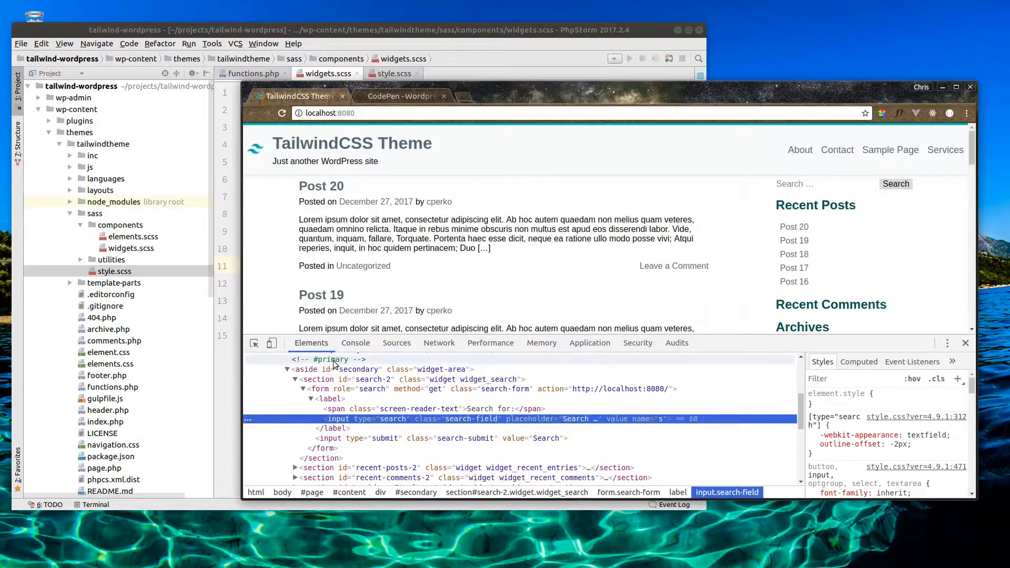
pyautogui.click(453, 381)
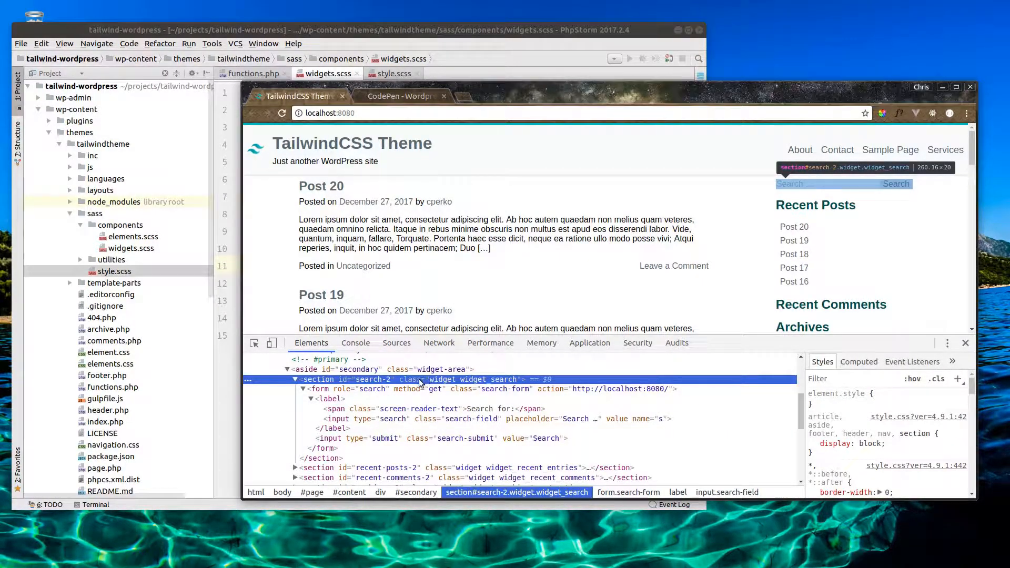
# Step: Explore the search field and submit button nodes, then append ' flex' to the search form's class attribute
pyautogui.click(364, 419)
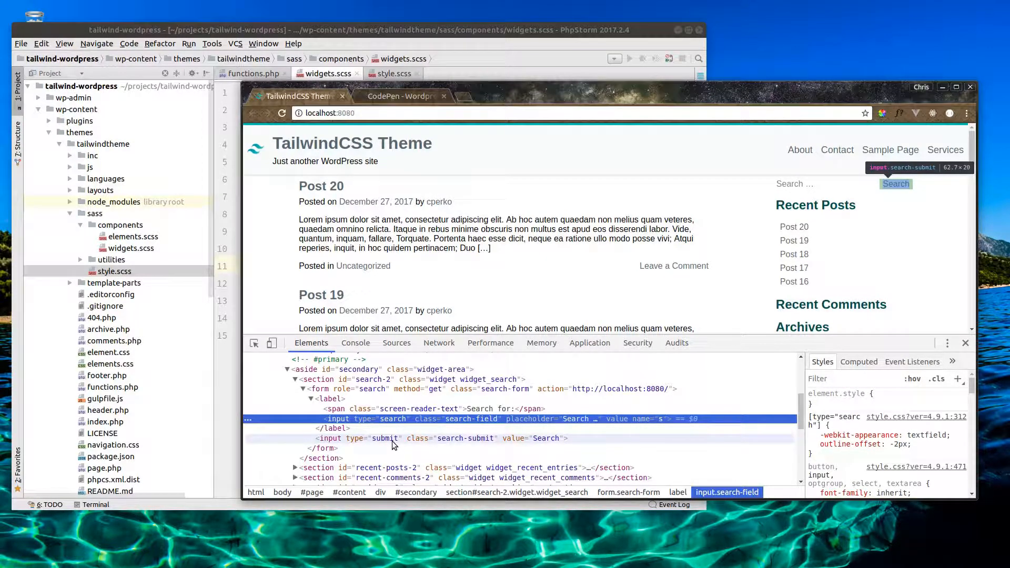
pyautogui.click(393, 439)
pyautogui.click(397, 419)
pyautogui.click(398, 439)
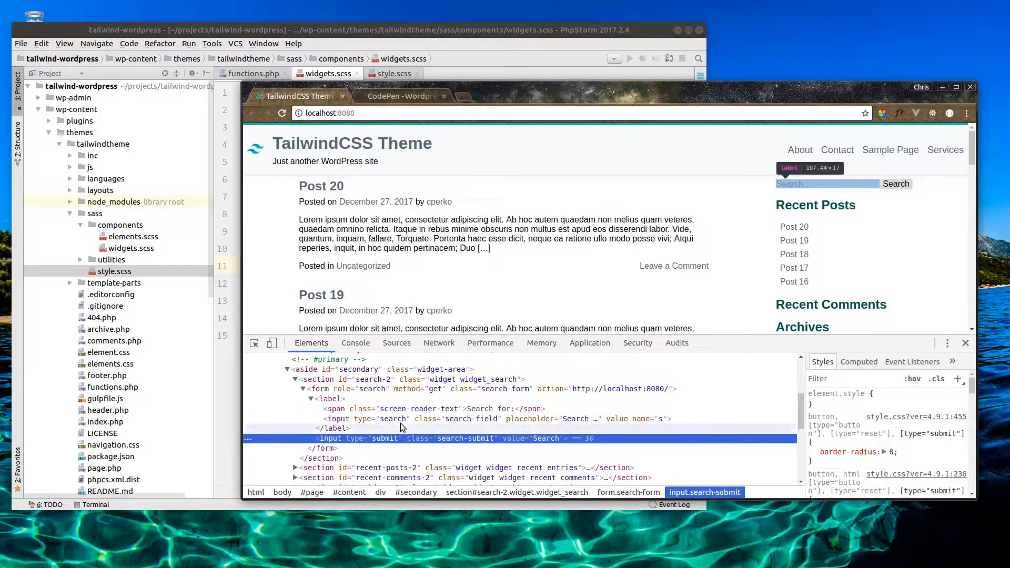
pyautogui.click(401, 419)
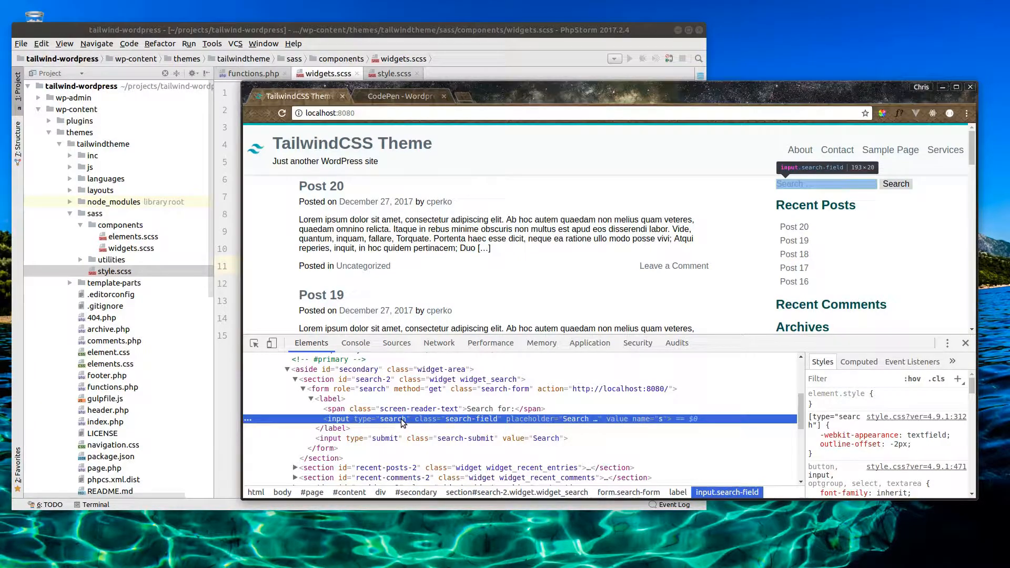
pyautogui.doubleClick(489, 391)
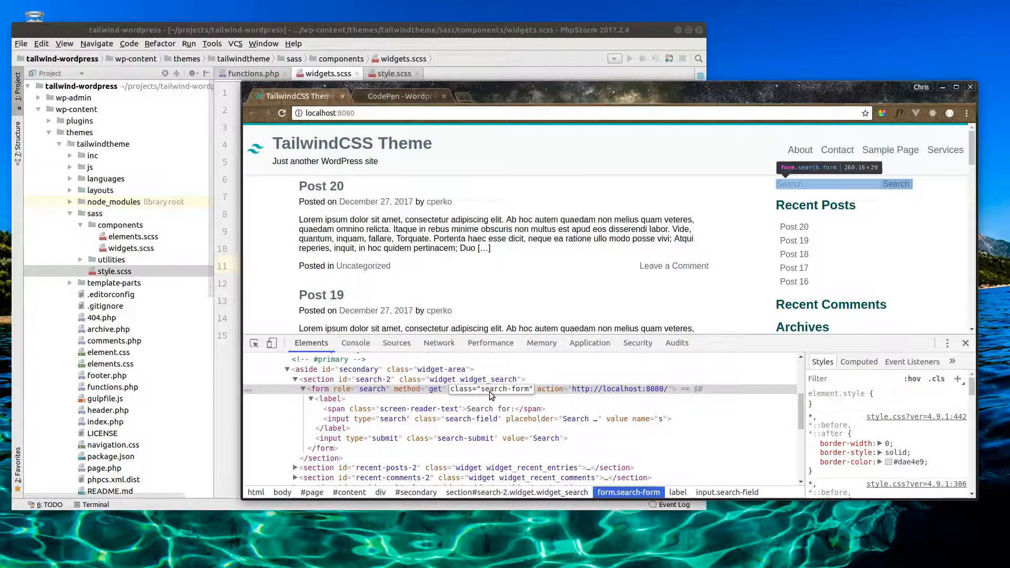
pyautogui.write('flex')
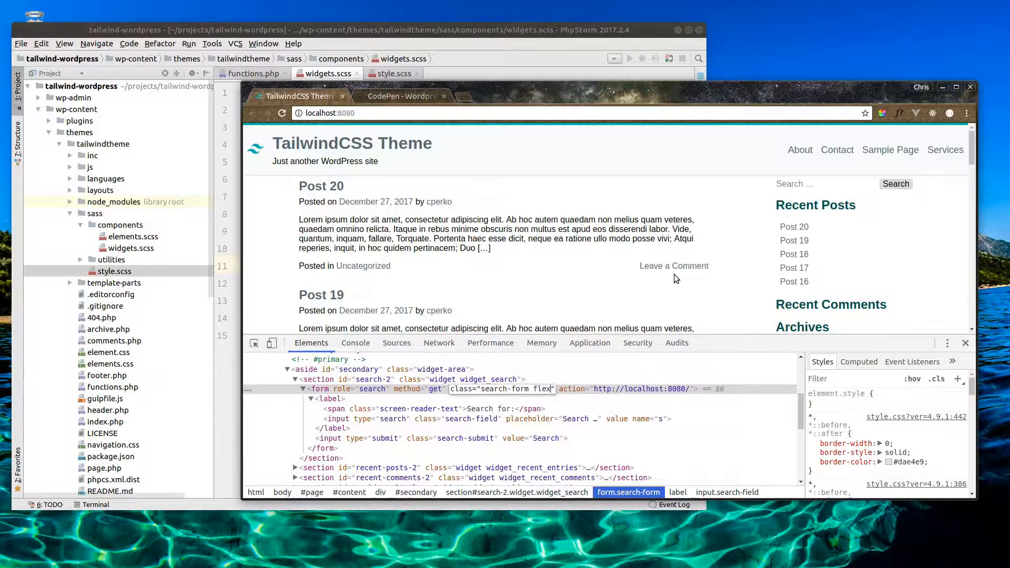
pyautogui.press('Return')
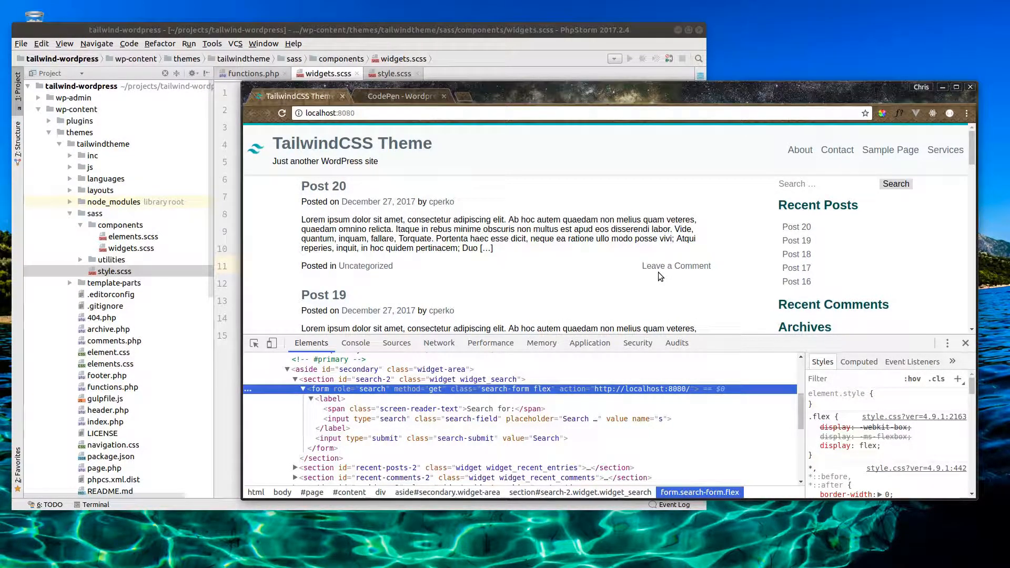
pyautogui.click(332, 39)
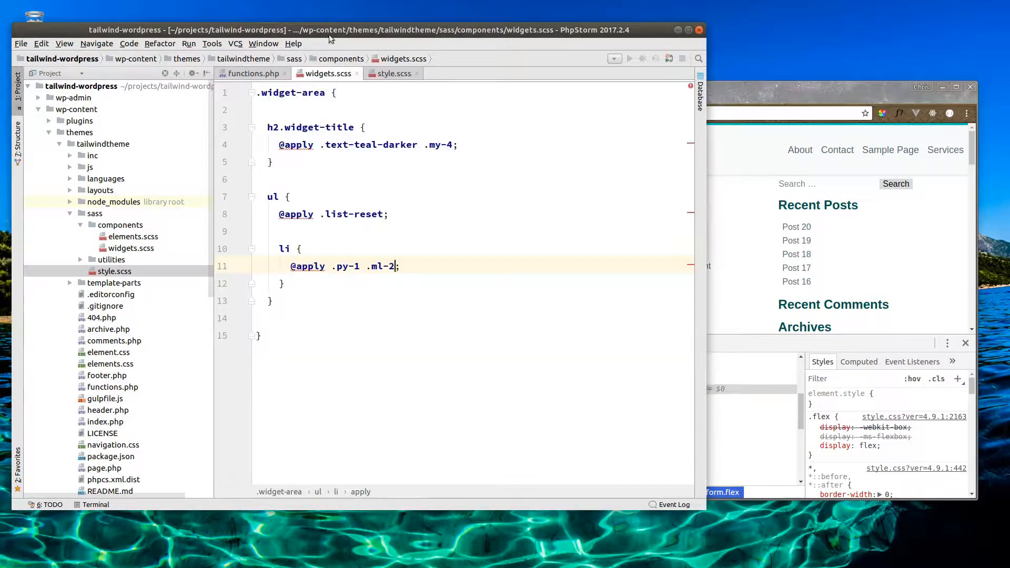
pyautogui.click(405, 304)
pyautogui.press('Return')
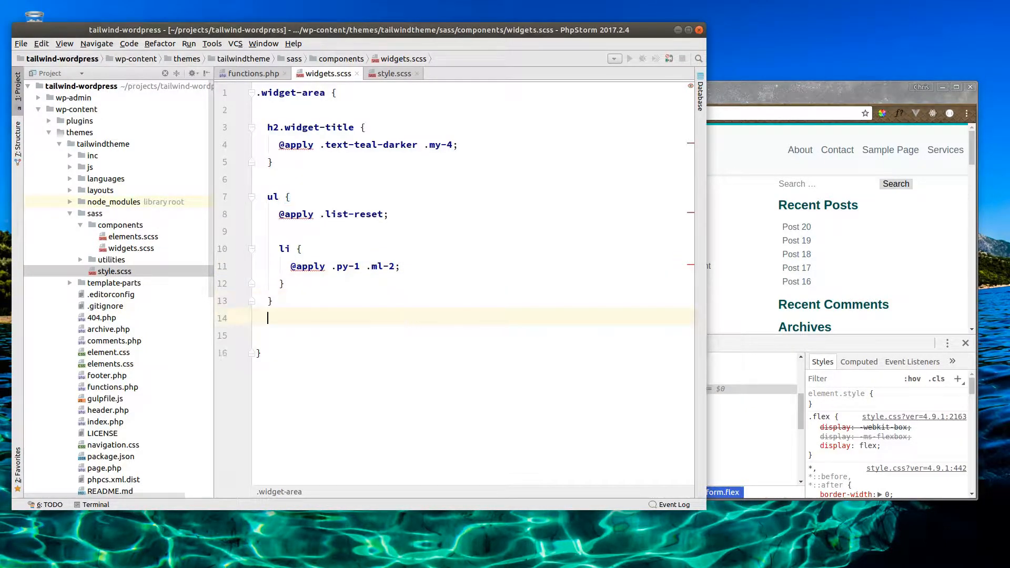
pyautogui.press('Return')
pyautogui.hotkey('alt', 'Tab')
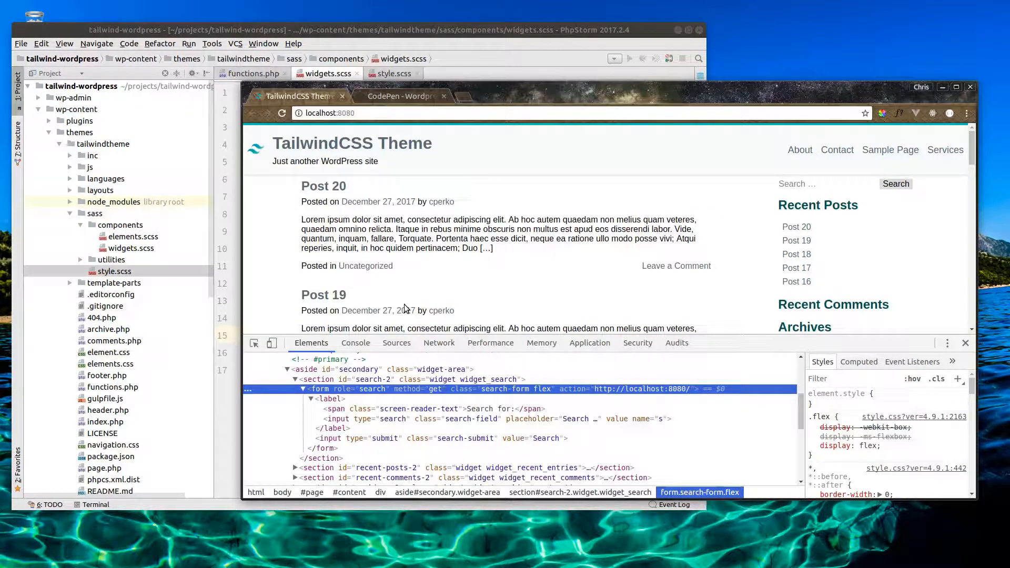
pyautogui.hotkey('alt', 'Tab')
pyautogui.write('.search')
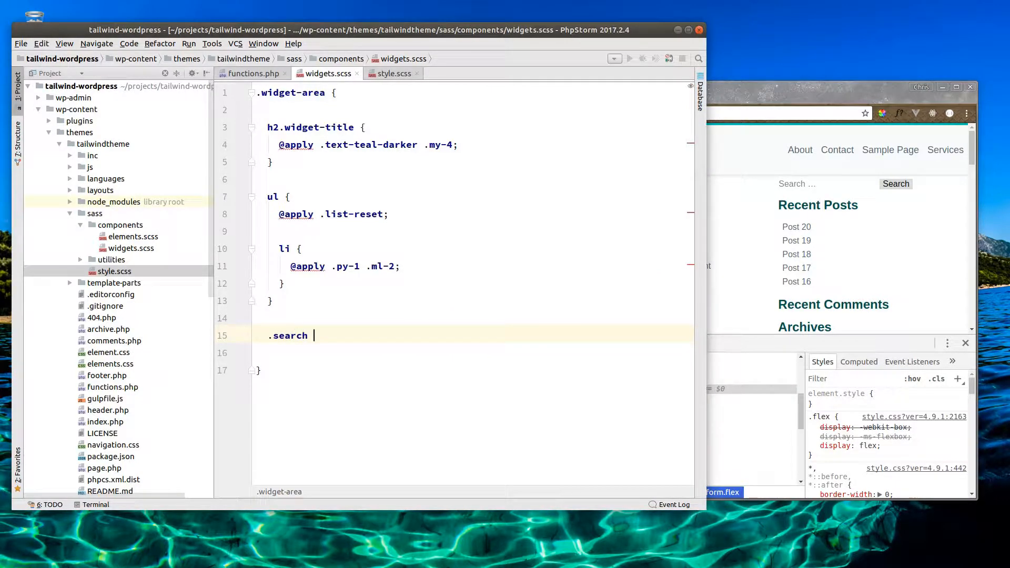
pyautogui.press('BackSpace')
pyautogui.write('-form {')
pyautogui.press('Return')
pyautogui.write('@')
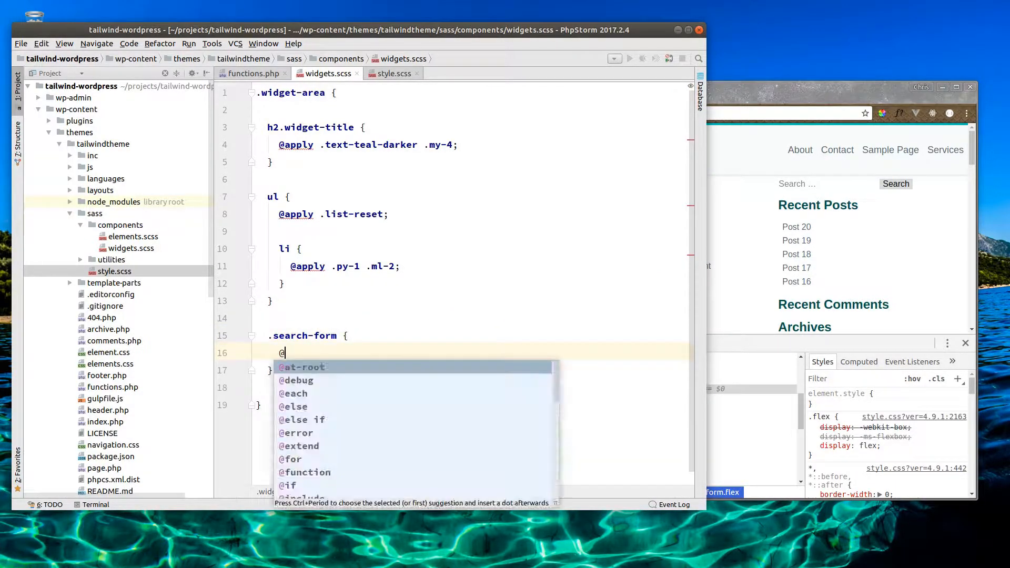
pyautogui.write('apply .flex;')
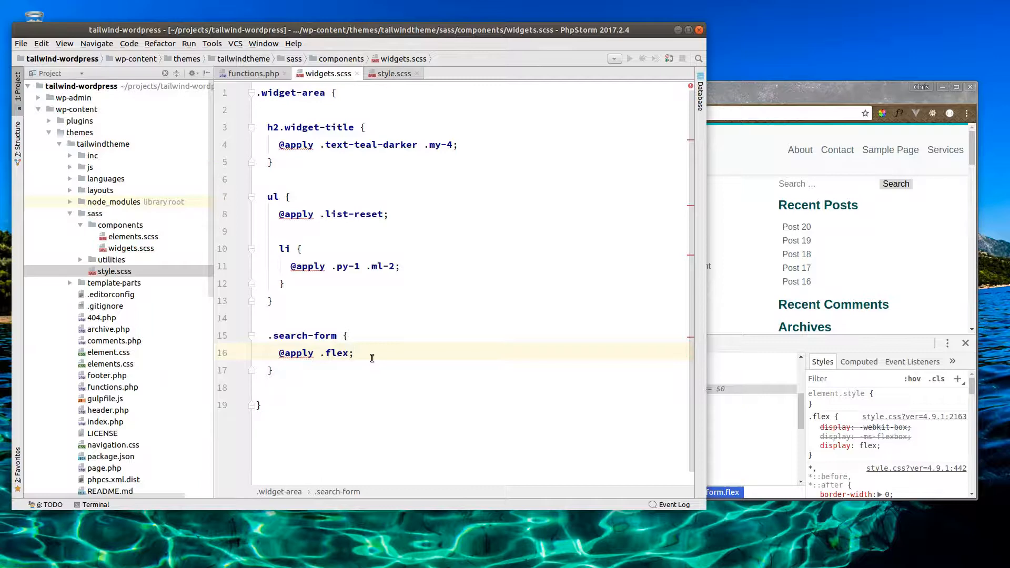
pyautogui.click(807, 103)
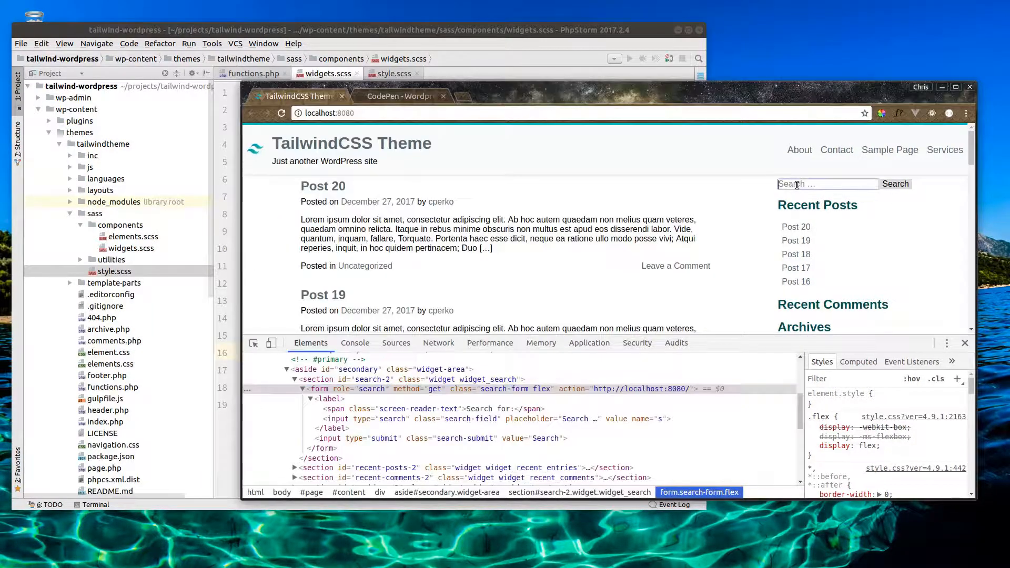
pyautogui.click(558, 70)
pyautogui.click(408, 384)
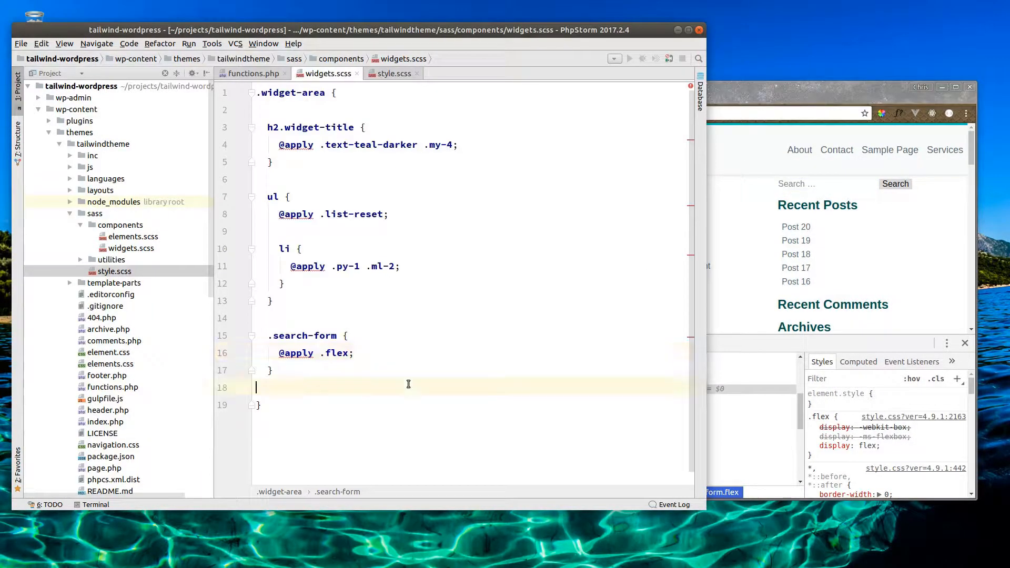
# Step: Nest an input[type="search"] rule applying px-4, py-2, border-2 and border-teal-light inside .search-form
pyautogui.press('Up')
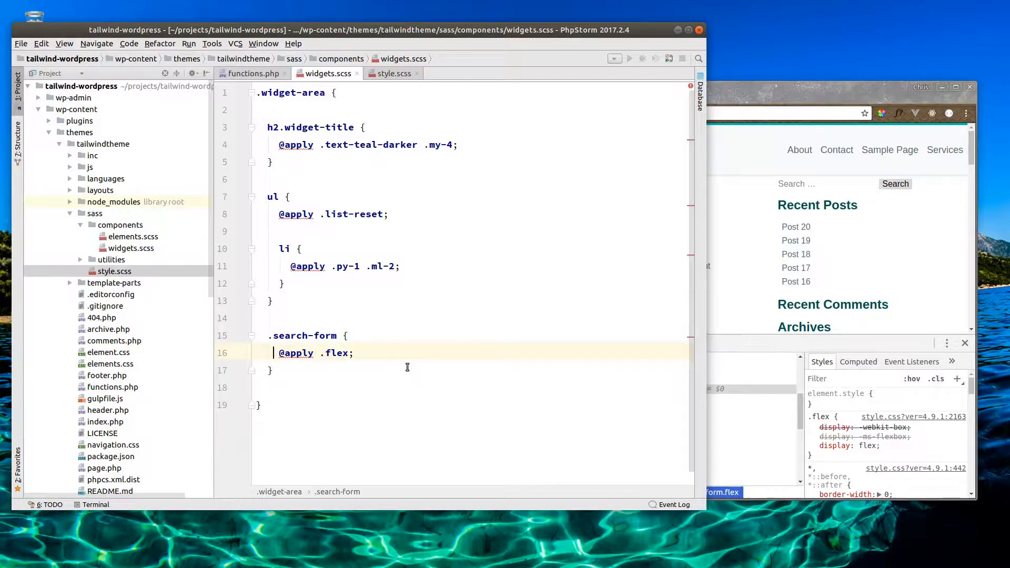
pyautogui.press('Return')
pyautogui.press('Return')
pyautogui.write('in')
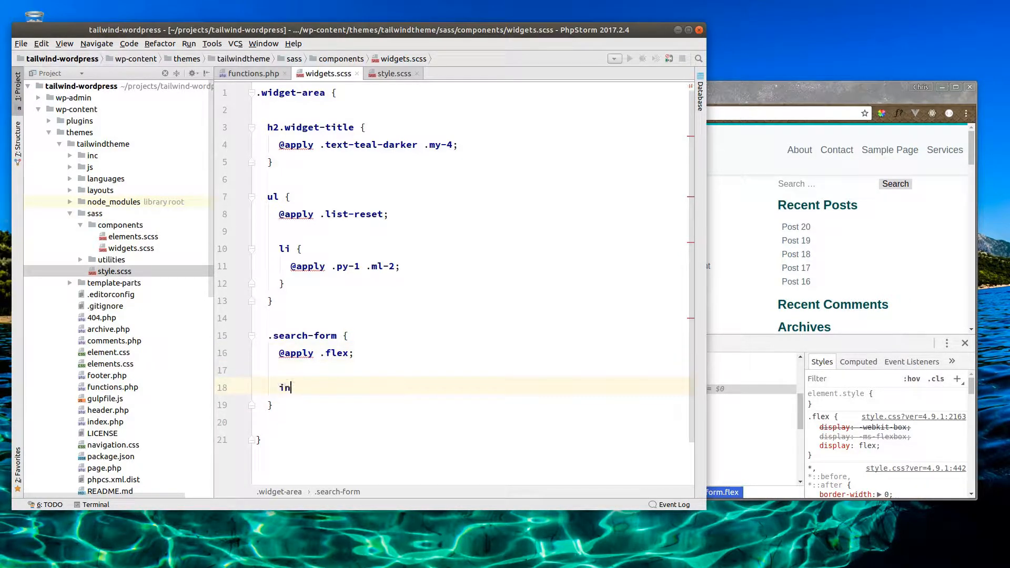
pyautogui.write('put[type')
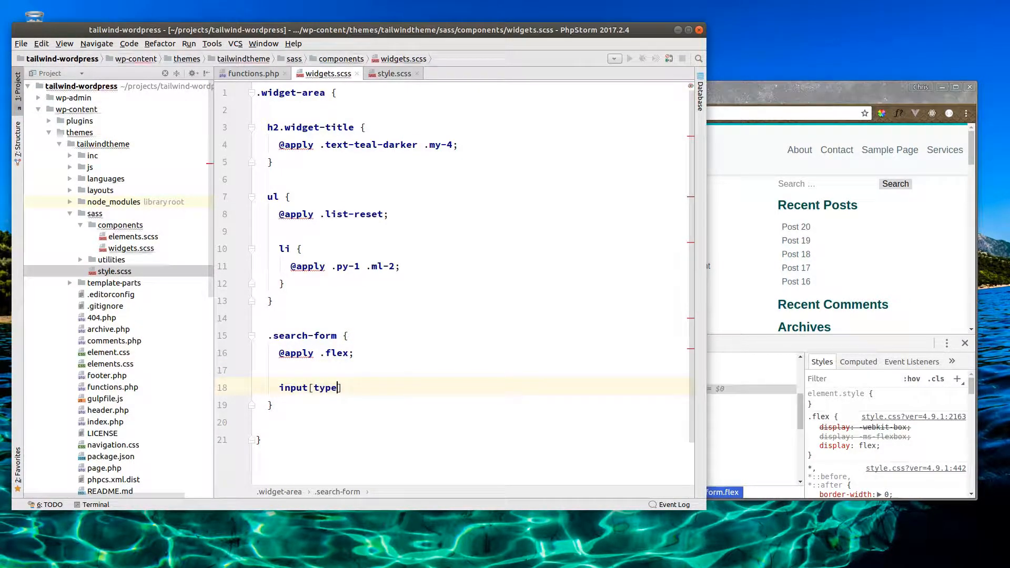
pyautogui.write('="search')
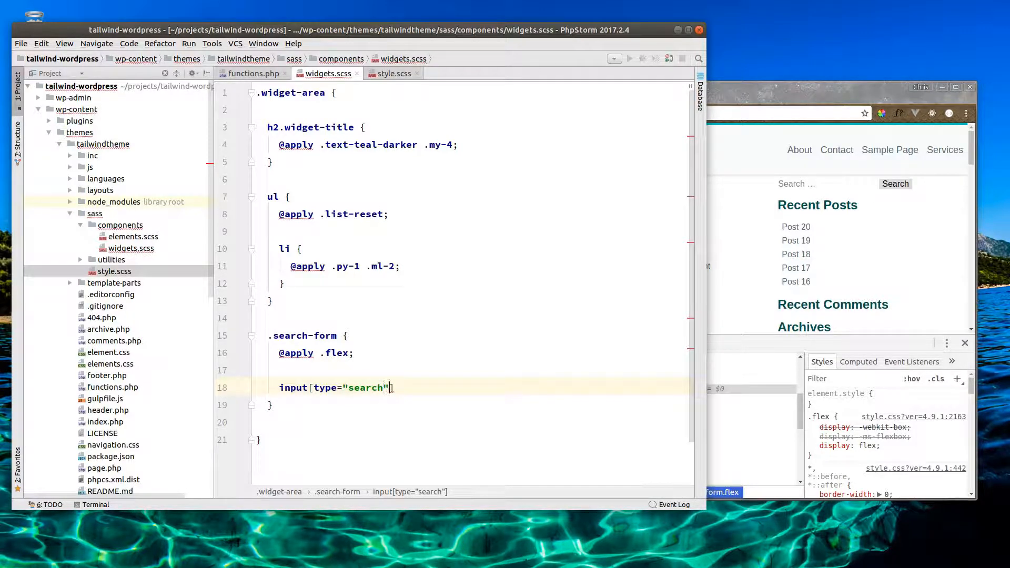
pyautogui.press('End')
pyautogui.write('{')
pyautogui.press('Return')
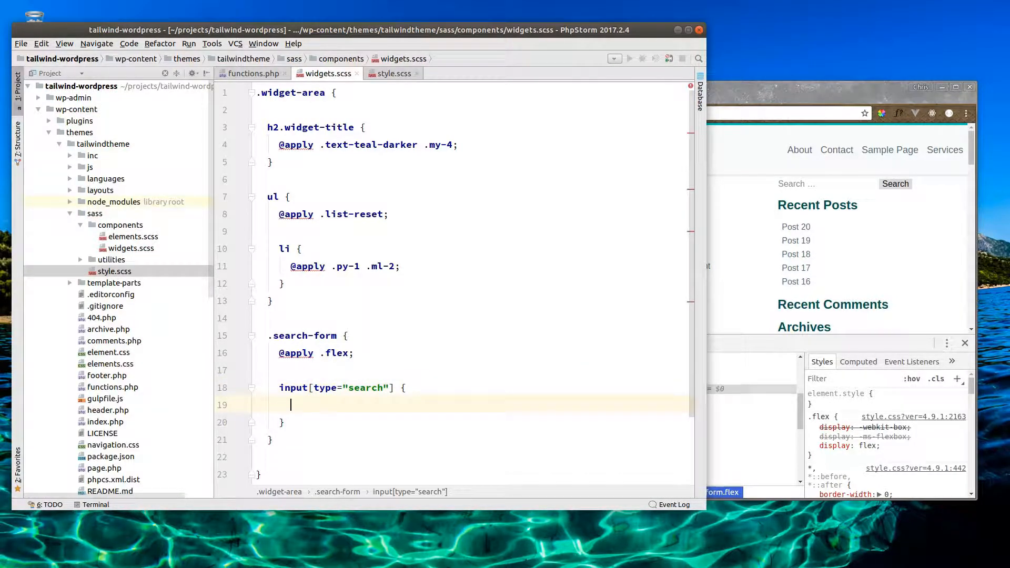
pyautogui.write('@ap')
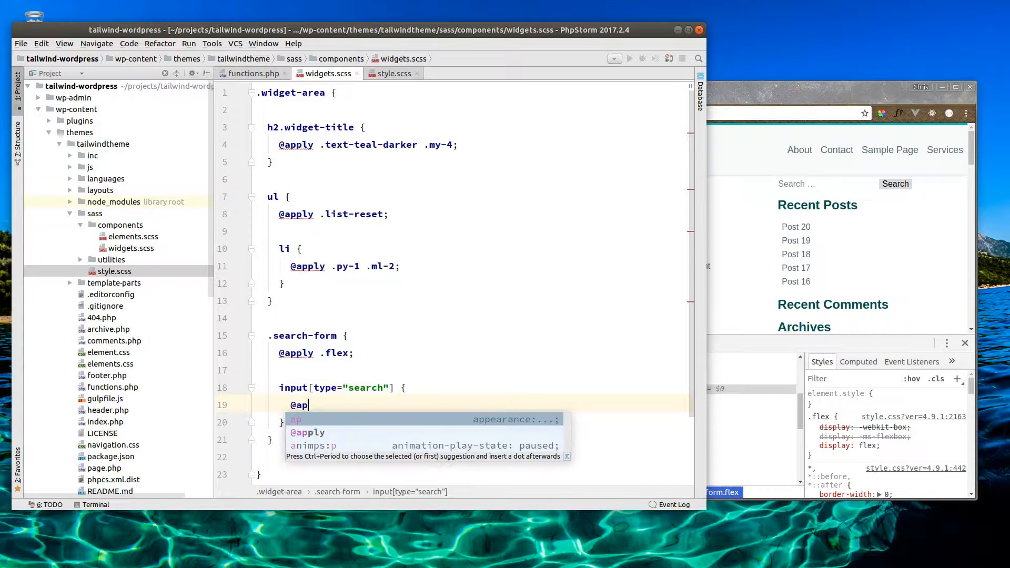
pyautogui.write('ply .')
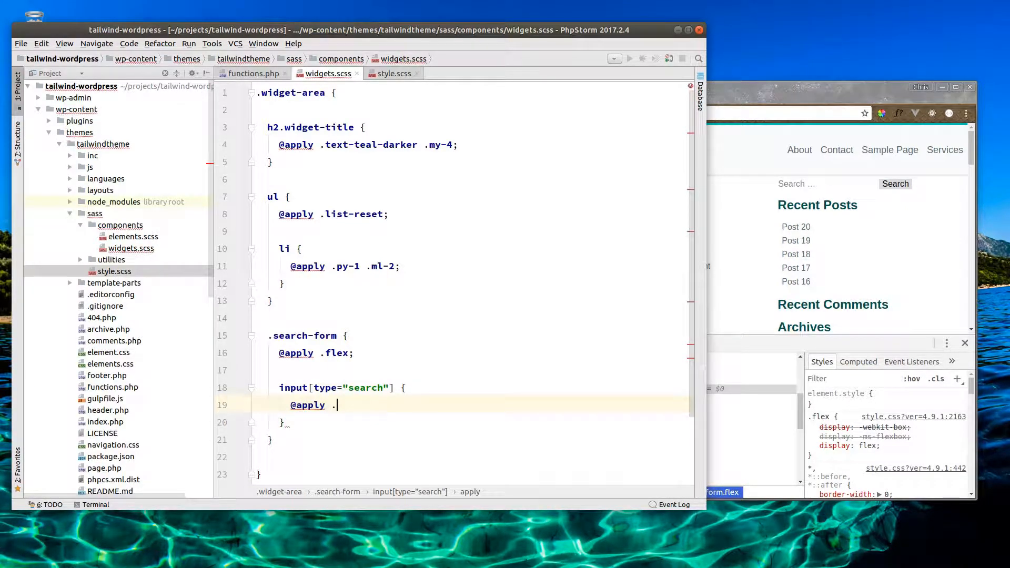
pyautogui.write('px-4 ')
pyautogui.write('.py-2')
pyautogui.write(' .')
pyautogui.write('border-2')
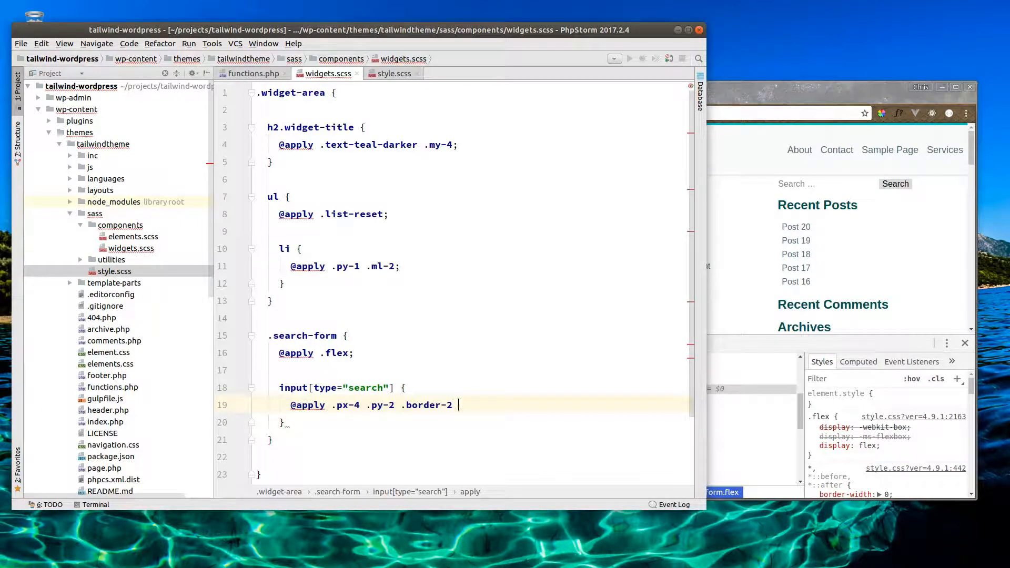
pyautogui.write(' .bo')
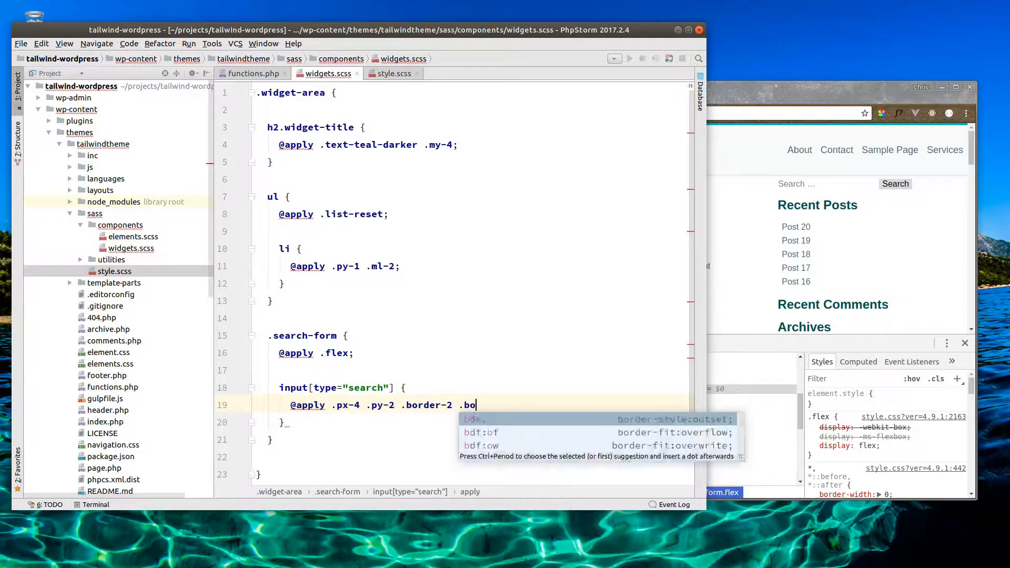
pyautogui.write('rder-teal-')
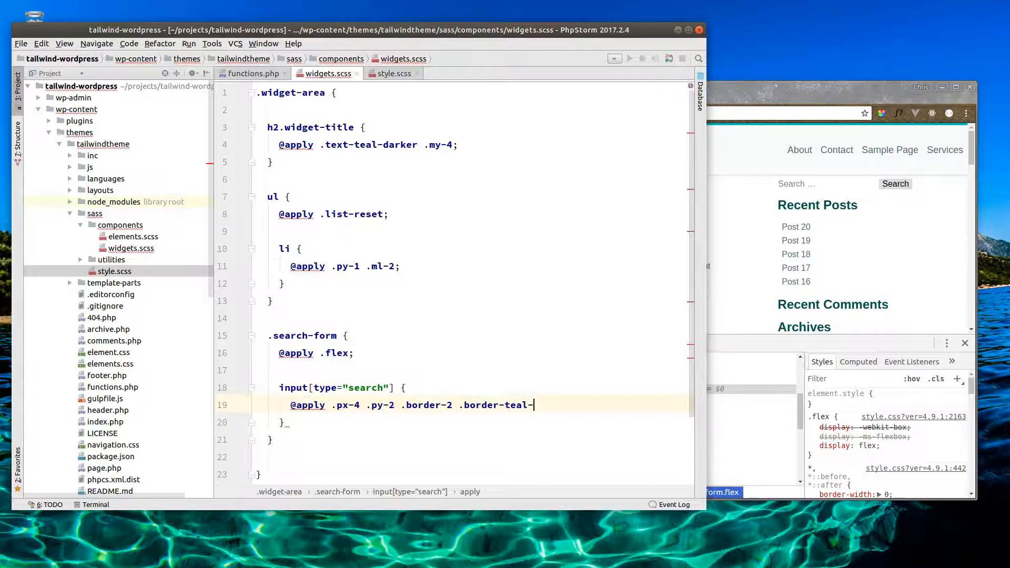
pyautogui.write('light;')
# Step: Reload the page to see the teal border, then add rounded-l-full to the search input and check it
pyautogui.click(772, 93)
pyautogui.hotkey('ctrl', 'r')
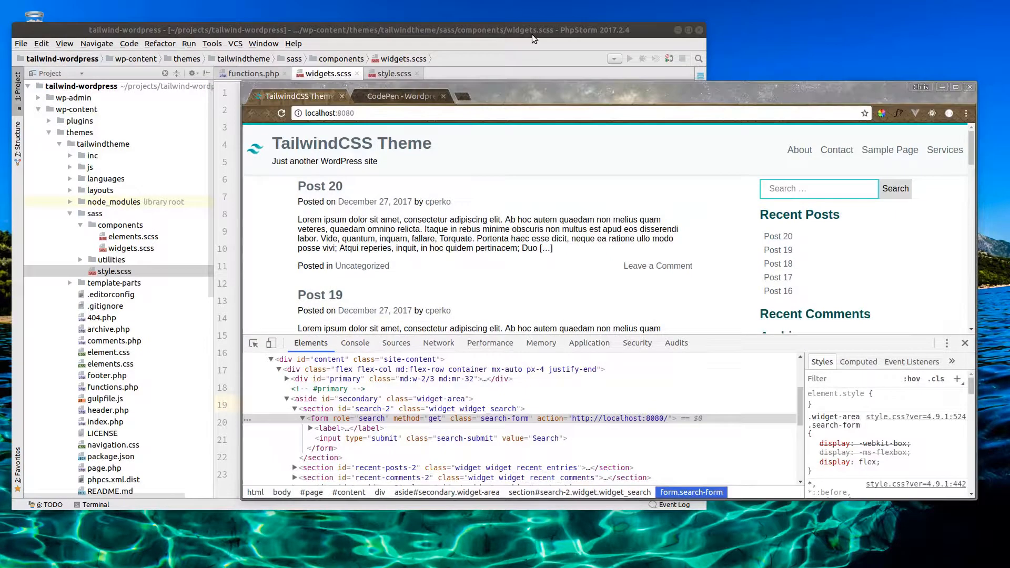
pyautogui.click(532, 34)
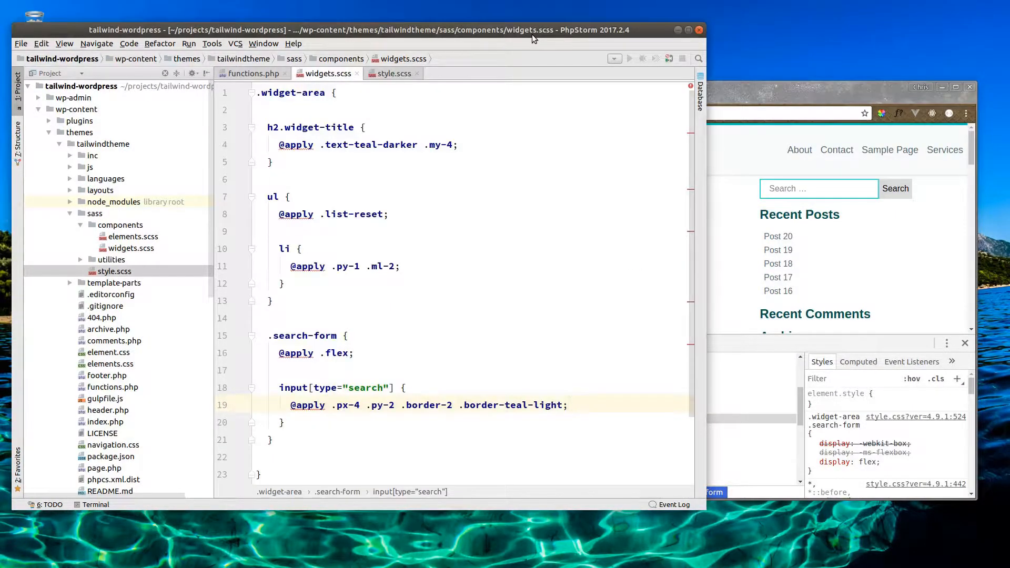
pyautogui.press('Left')
pyautogui.write('.rounded-')
pyautogui.write('ful')
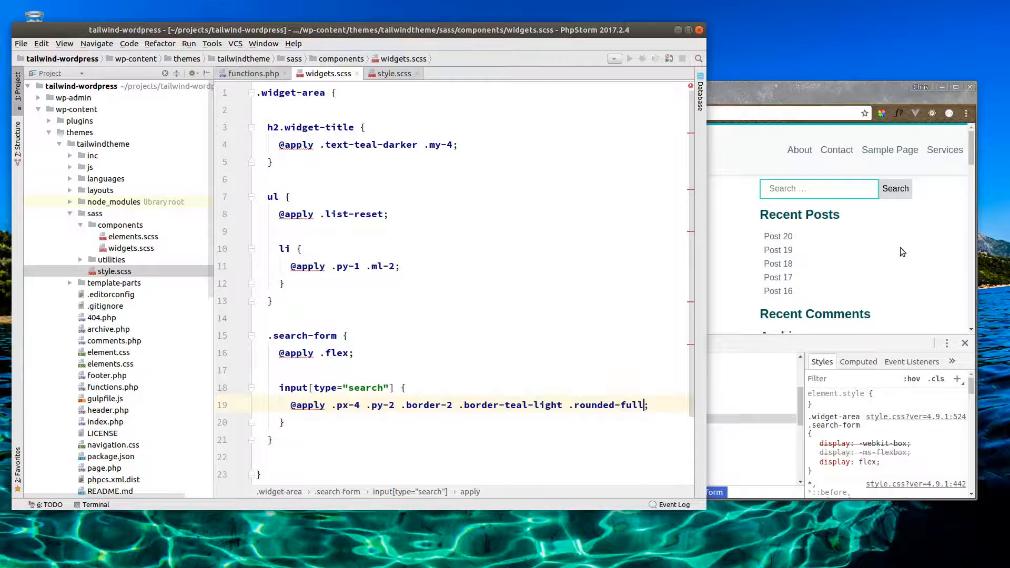
pyautogui.click(790, 92)
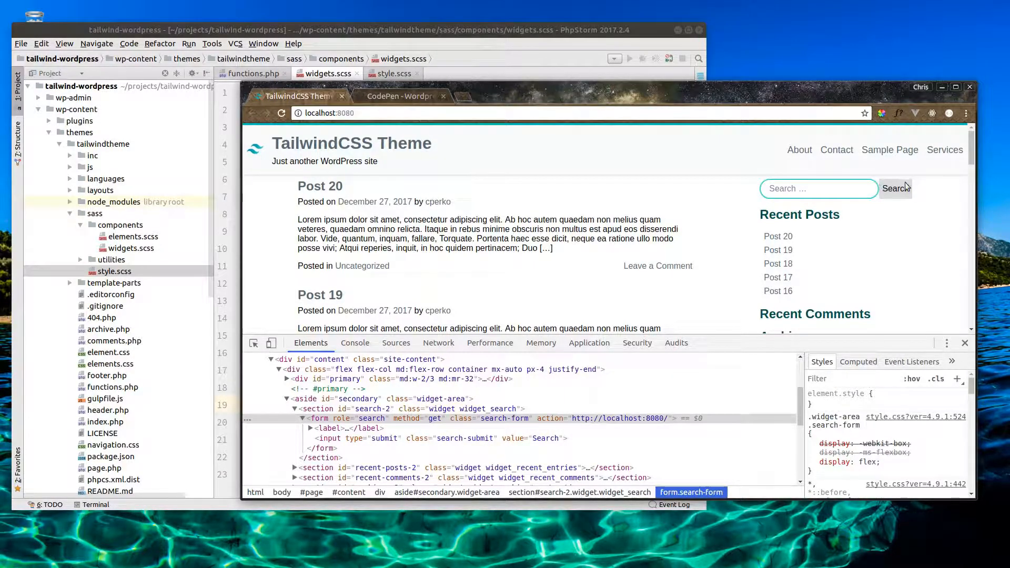
pyautogui.click(585, 61)
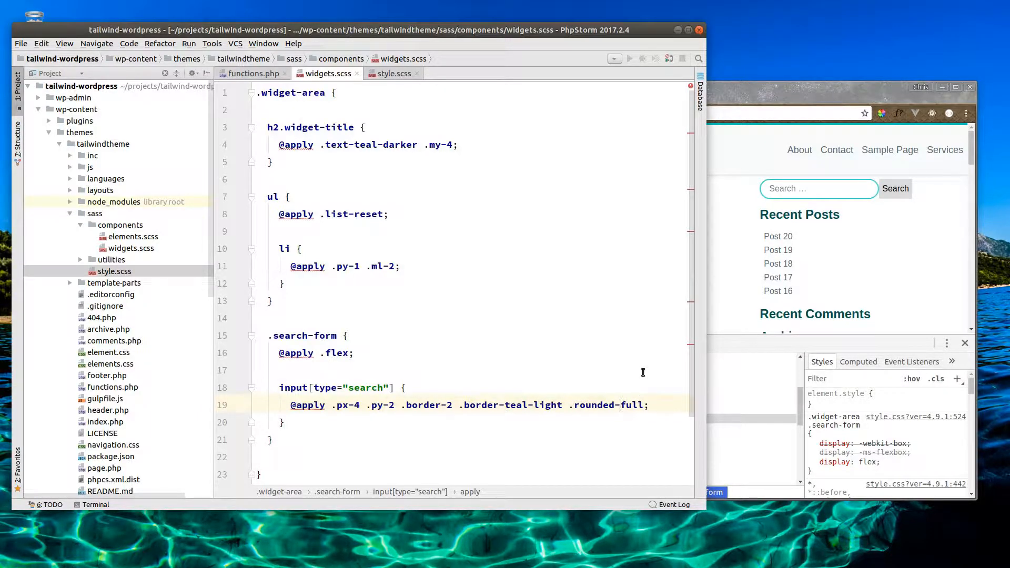
pyautogui.write('l-')
pyautogui.press('Right')
pyautogui.write('.text-teal')
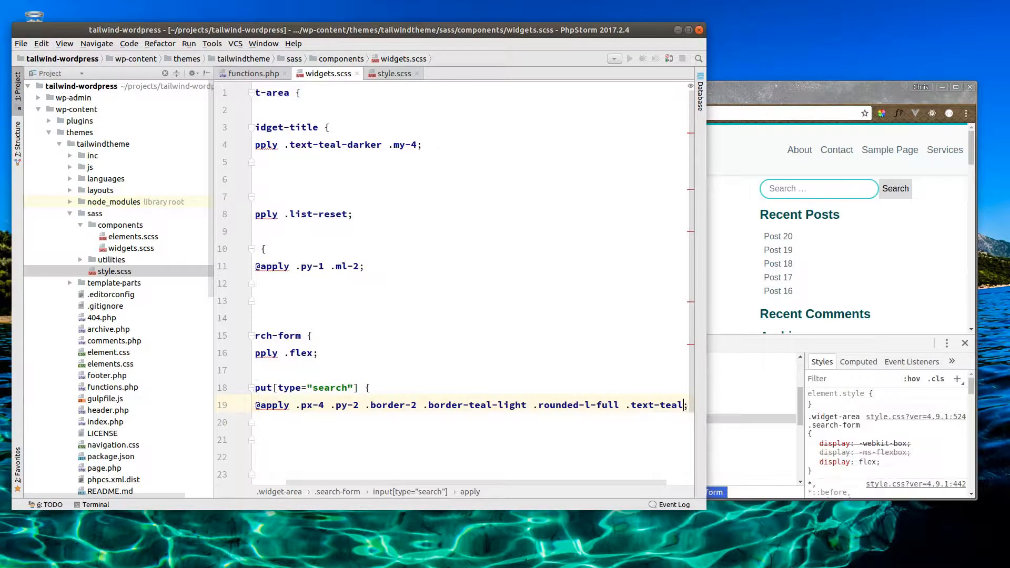
pyautogui.write('-darker')
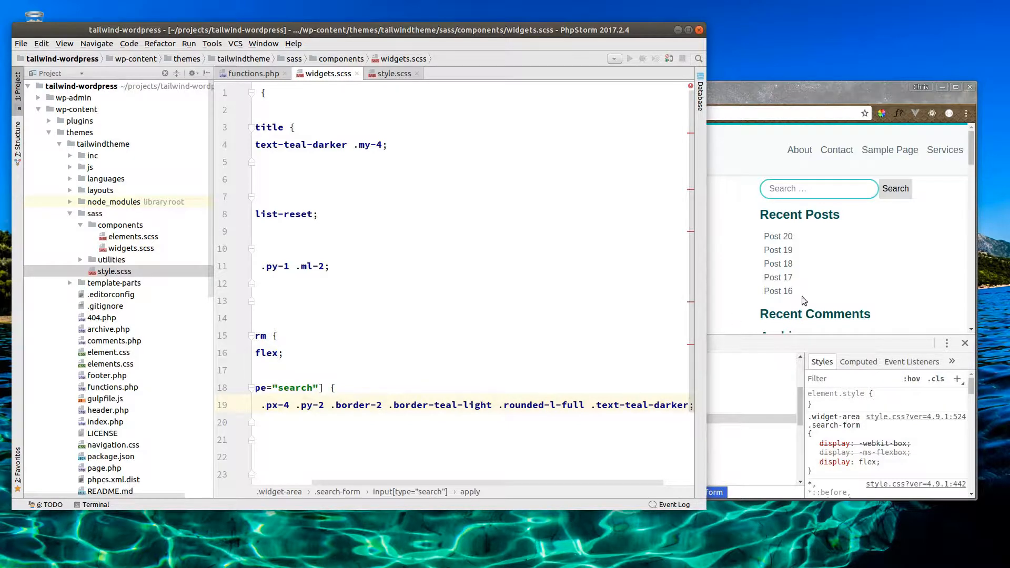
pyautogui.click(970, 254)
pyautogui.moveTo(972, 185); pyautogui.dragTo(966, 148)
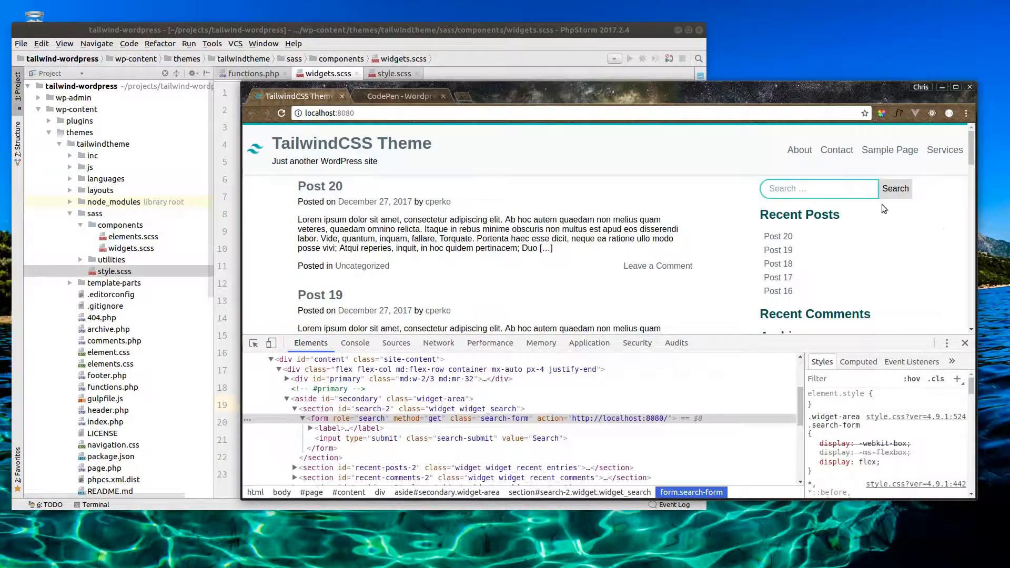
# Step: Add an input[type="submit"] rule with padding and rounded-r-full, then reload to see the rounded button
pyautogui.click(550, 53)
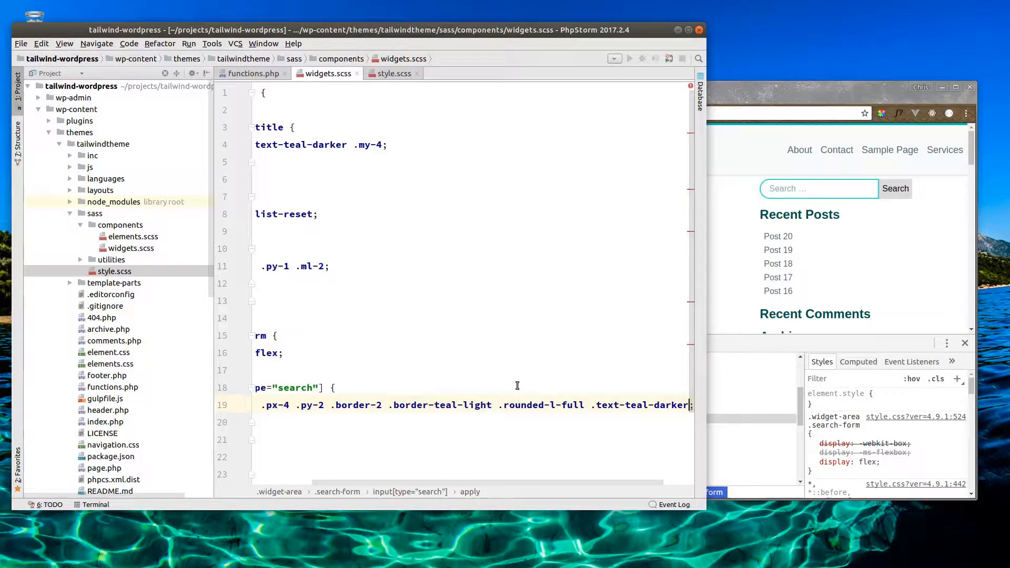
pyautogui.press('Home')
pyautogui.click(338, 424)
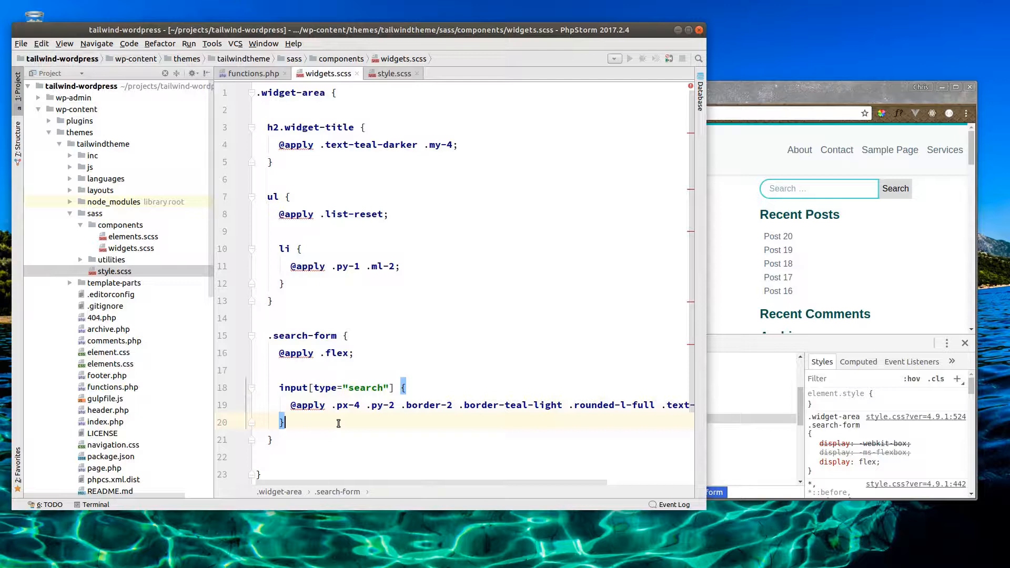
pyautogui.press('Return')
pyautogui.press('Return')
pyautogui.write('inpu')
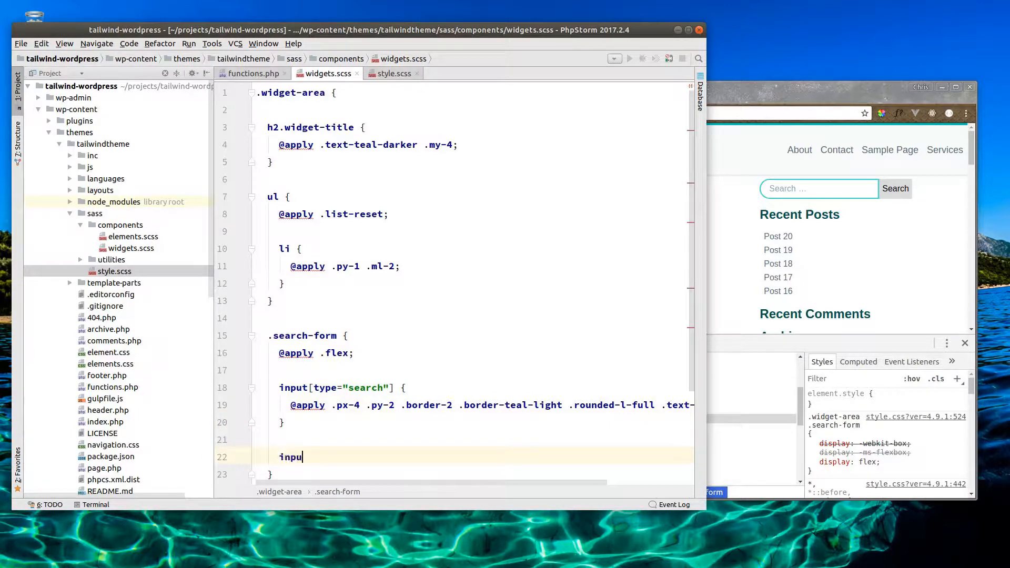
pyautogui.write('t[type="')
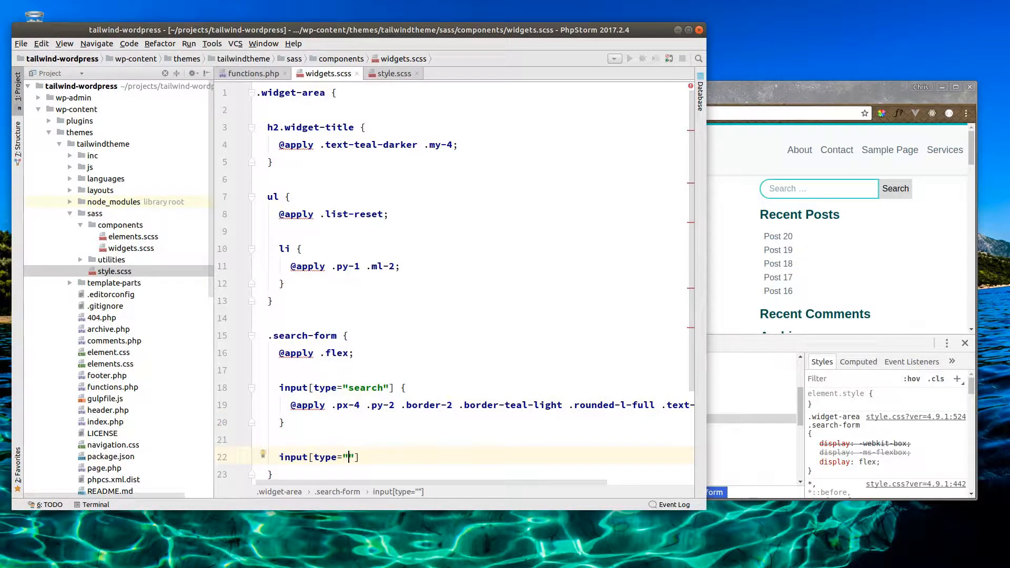
pyautogui.write('submit"] ')
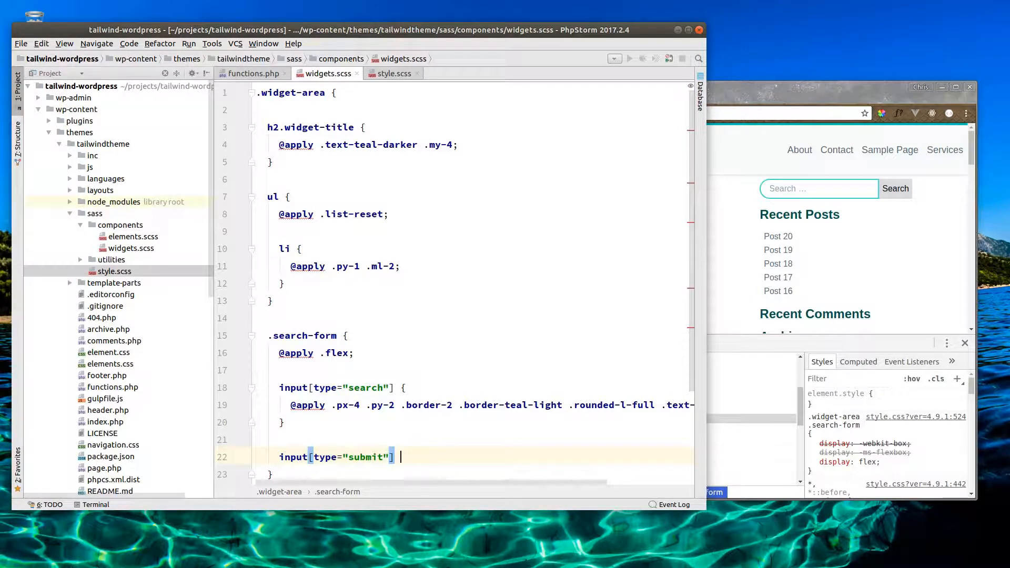
pyautogui.write('{')
pyautogui.press('Return')
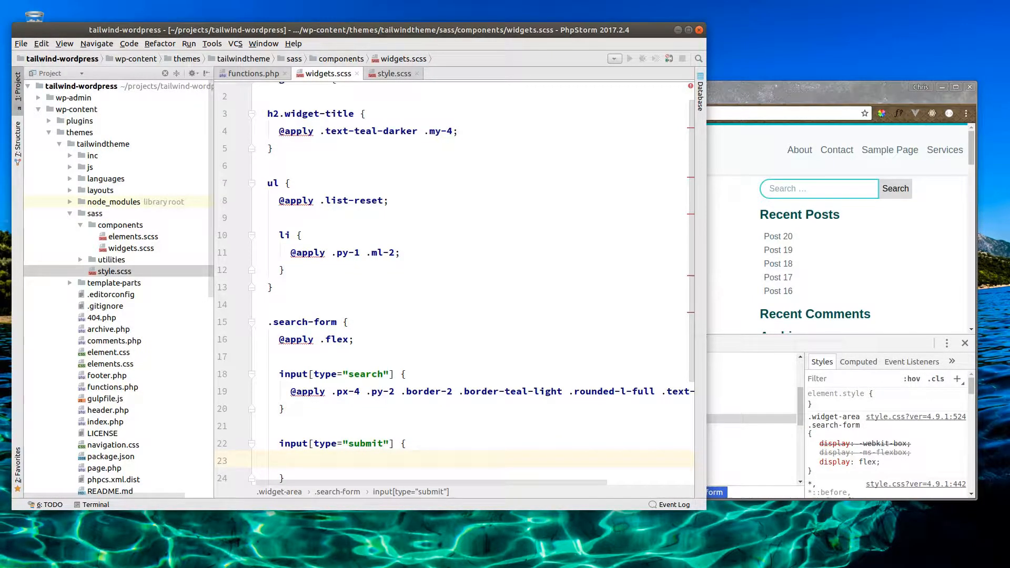
pyautogui.write('@apply .')
pyautogui.write('px-4')
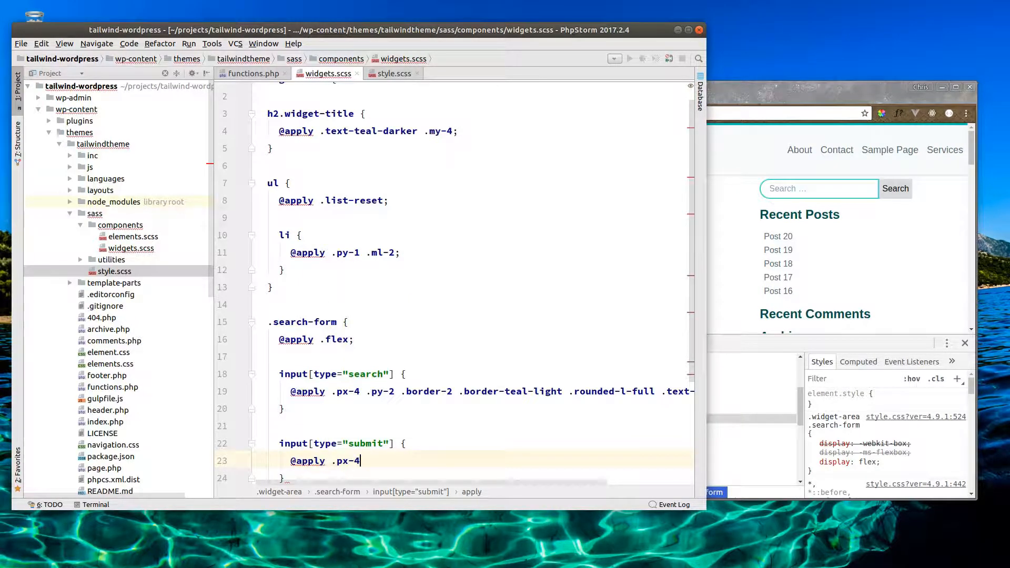
pyautogui.write(' .py-2 .rounded')
pyautogui.write('-r')
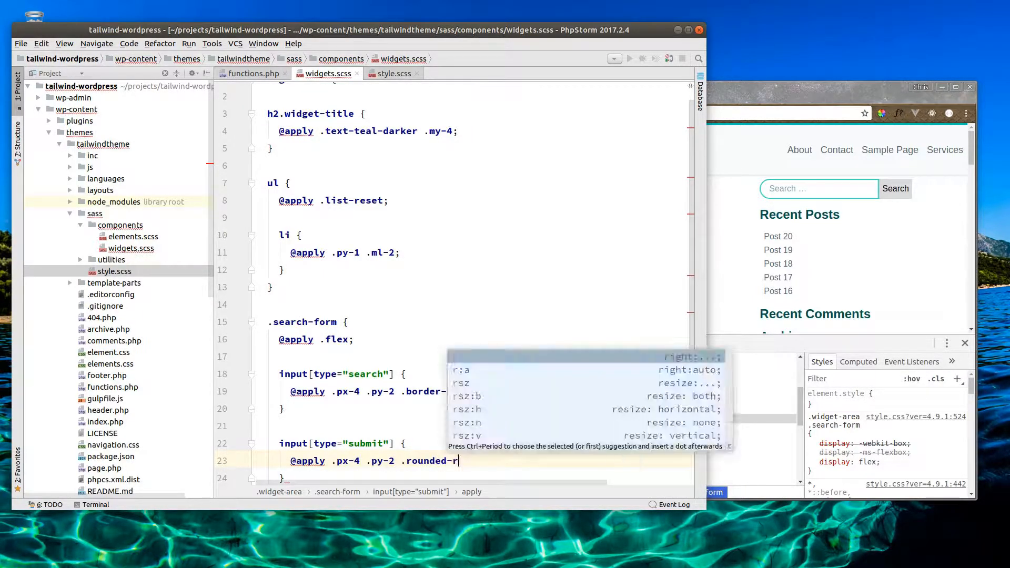
pyautogui.write('-full;')
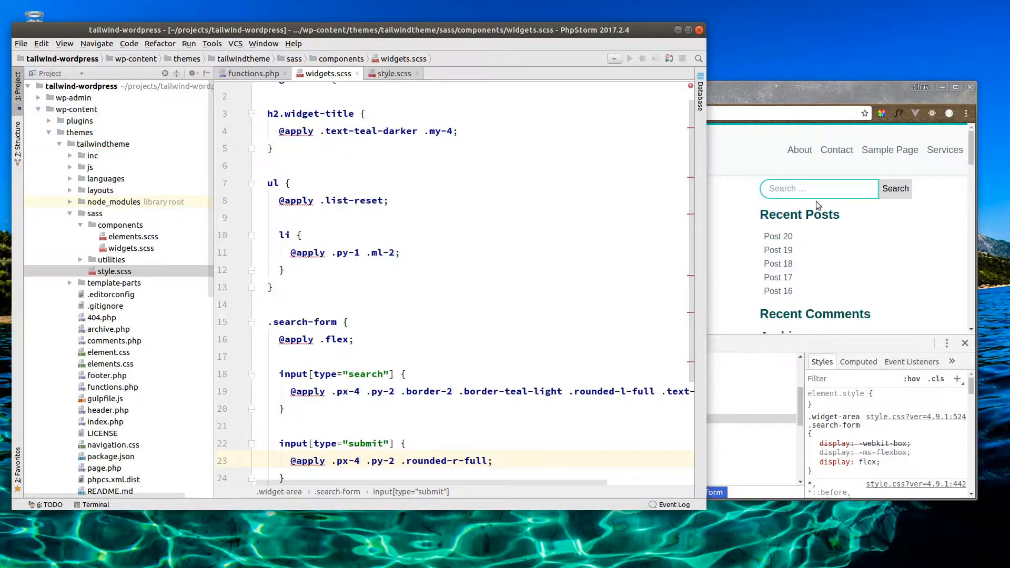
pyautogui.click(749, 148)
pyautogui.hotkey('ctrl', 'r')
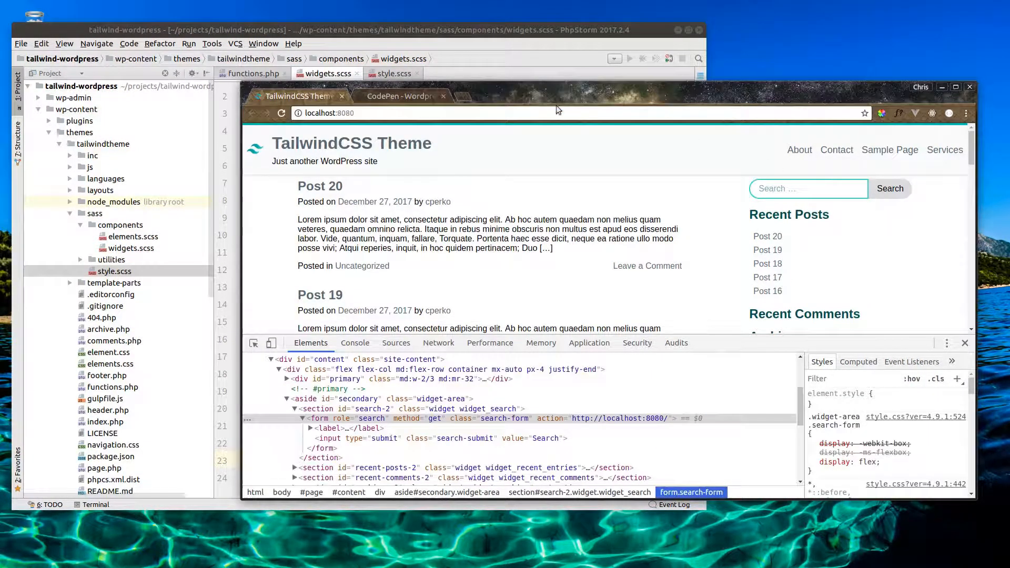
# Step: Extend the submit rule with cursor-pointer, text-teal-darker and bg-teal-light and reload to see the teal button
pyautogui.click(480, 63)
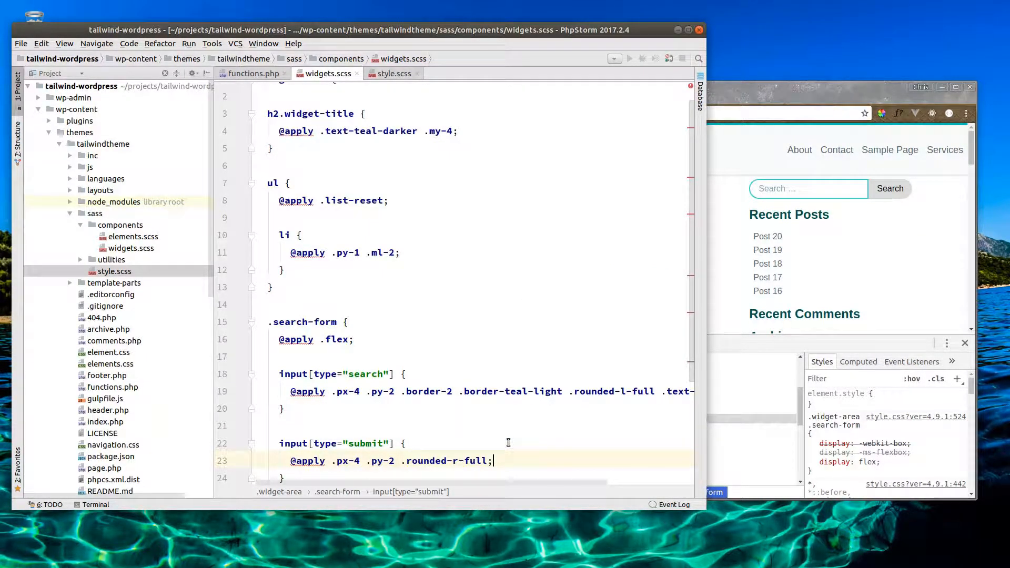
pyautogui.press('Left')
pyautogui.write('.')
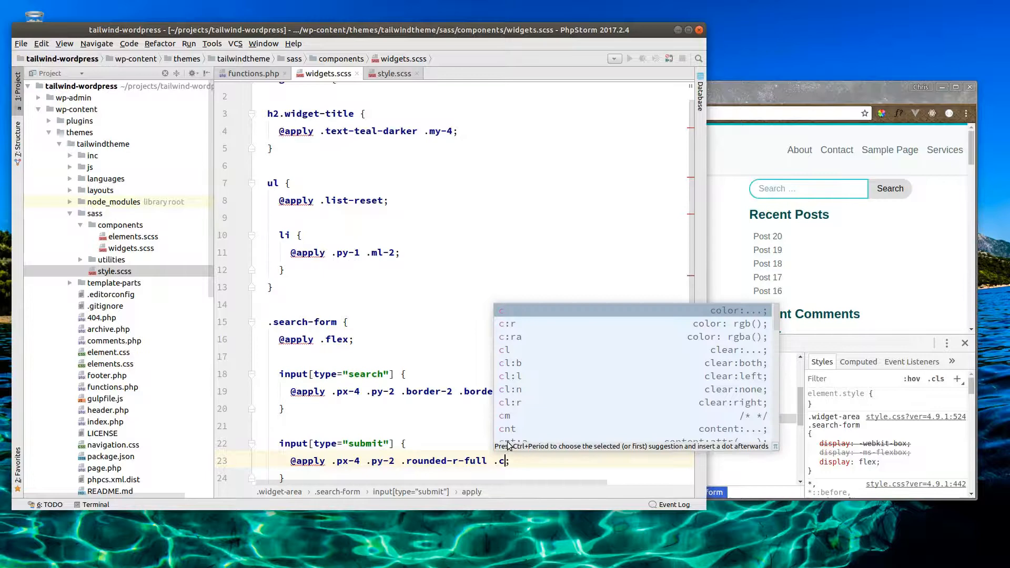
pyautogui.write('cursor-pointer')
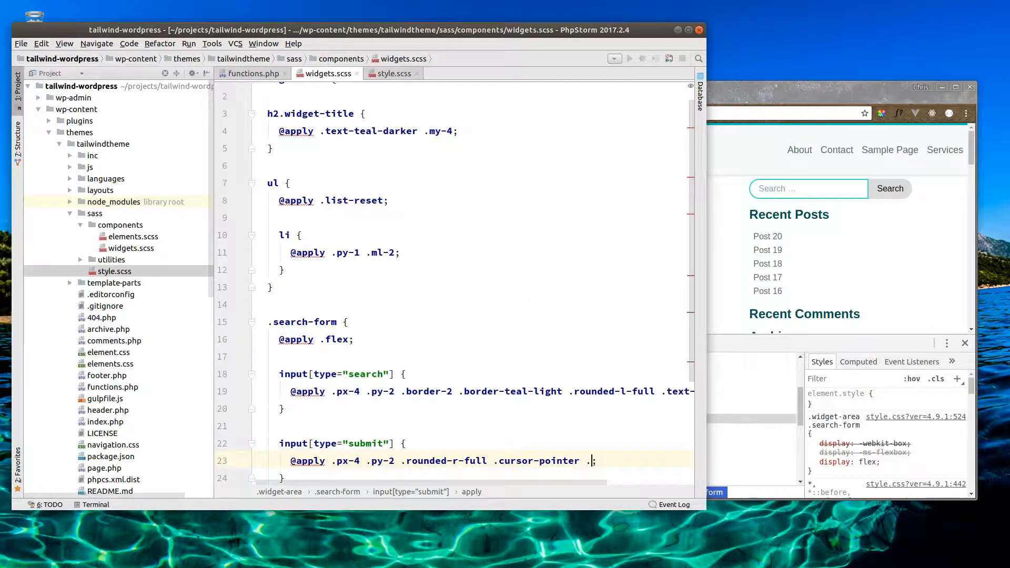
pyautogui.write(' .text-teal-dar')
pyautogui.write('ker')
pyautogui.click(860, 253)
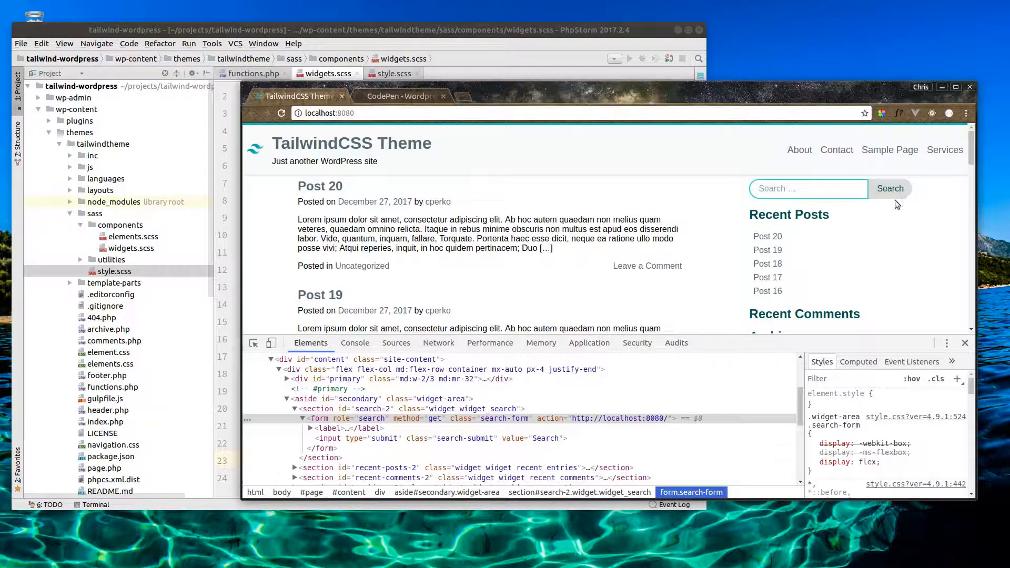
pyautogui.click(518, 61)
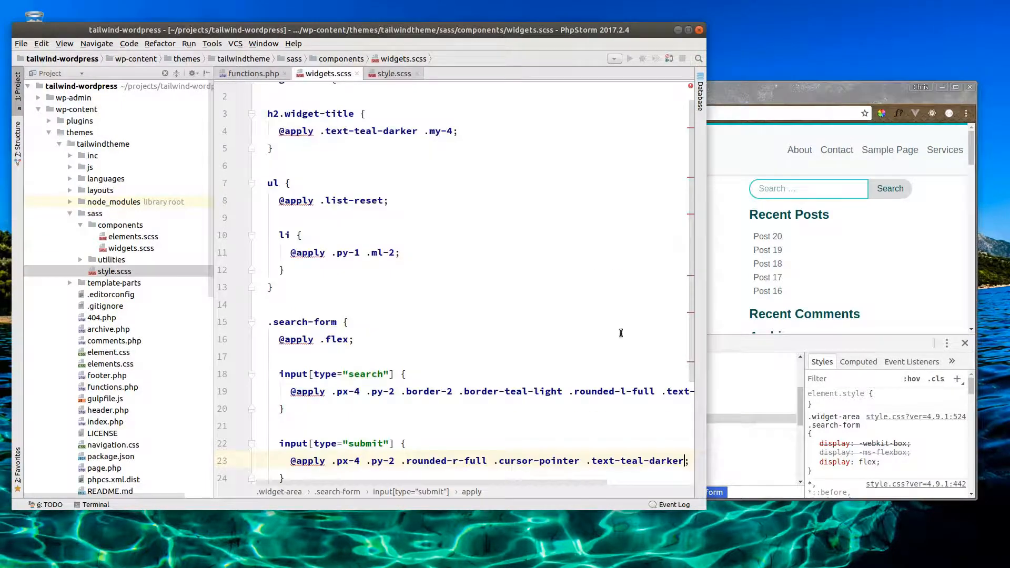
pyautogui.write('.b')
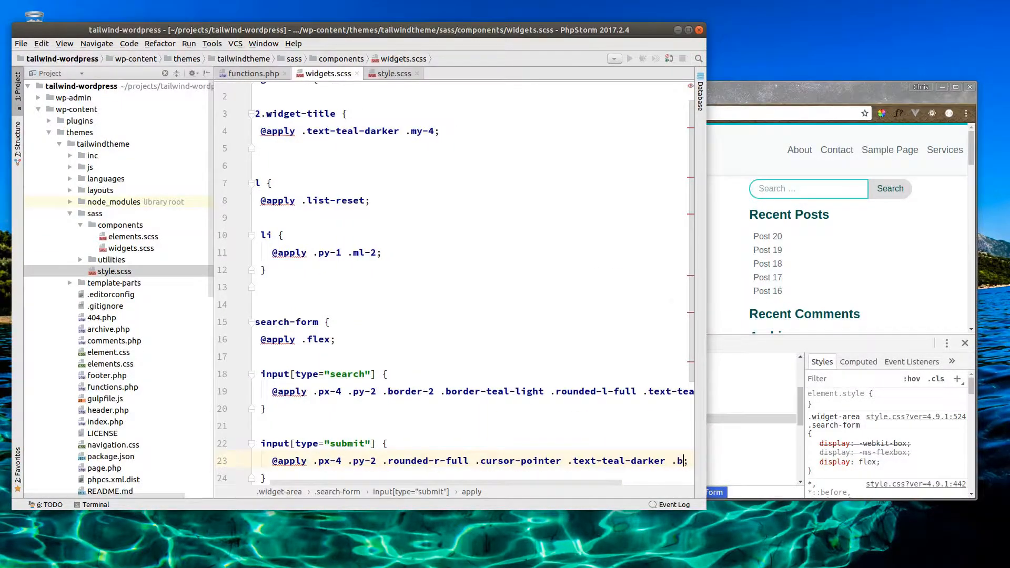
pyautogui.write('g-teal-')
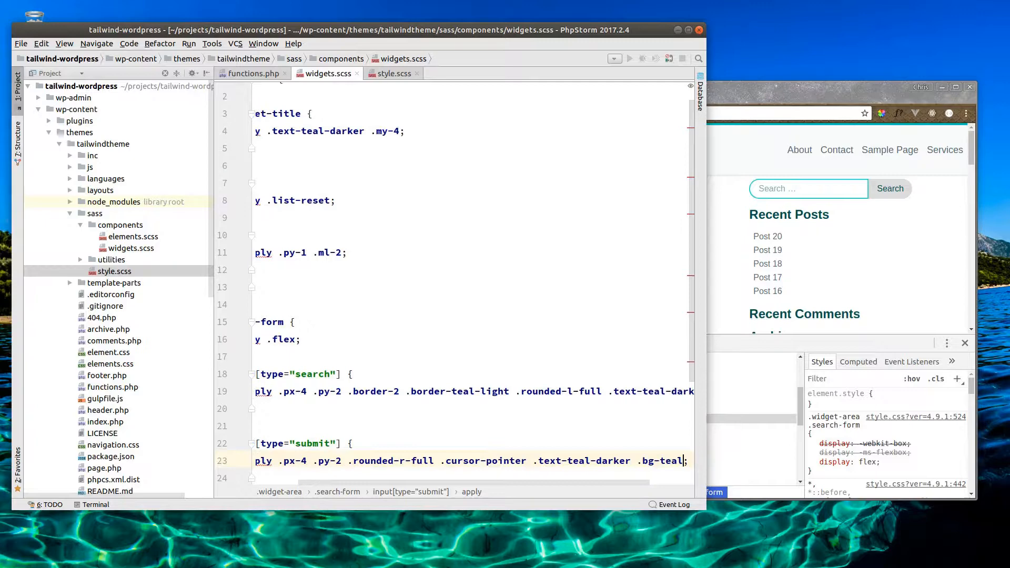
pyautogui.write('light')
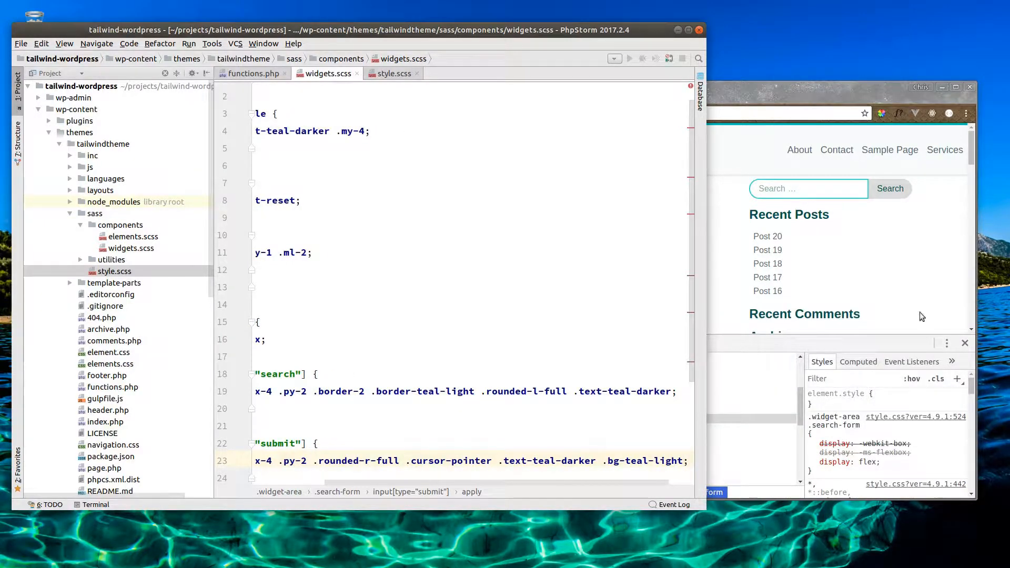
pyautogui.click(913, 263)
pyautogui.hotkey('ctrl', 'r')
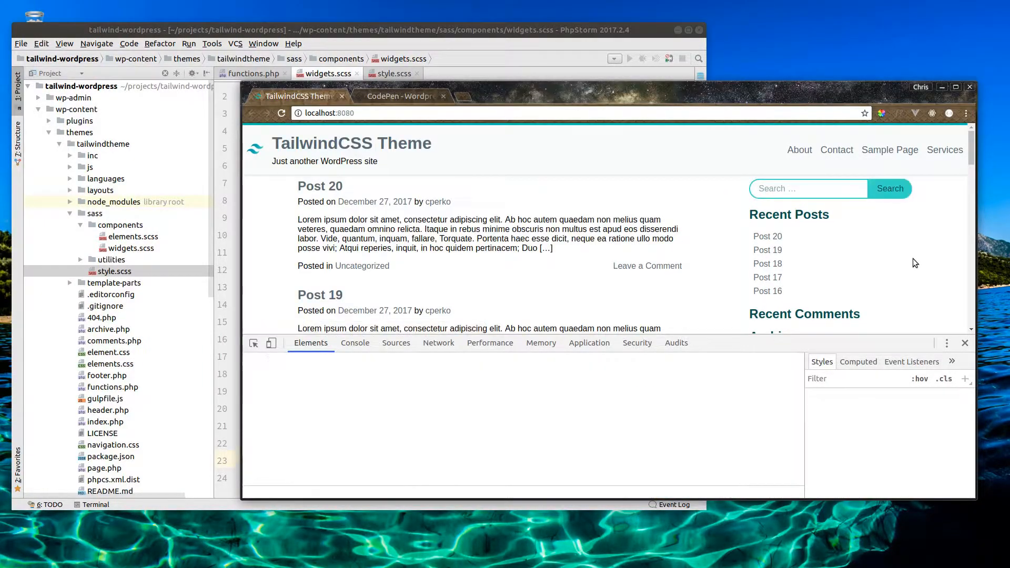
pyautogui.hotkey('alt', 'Tab')
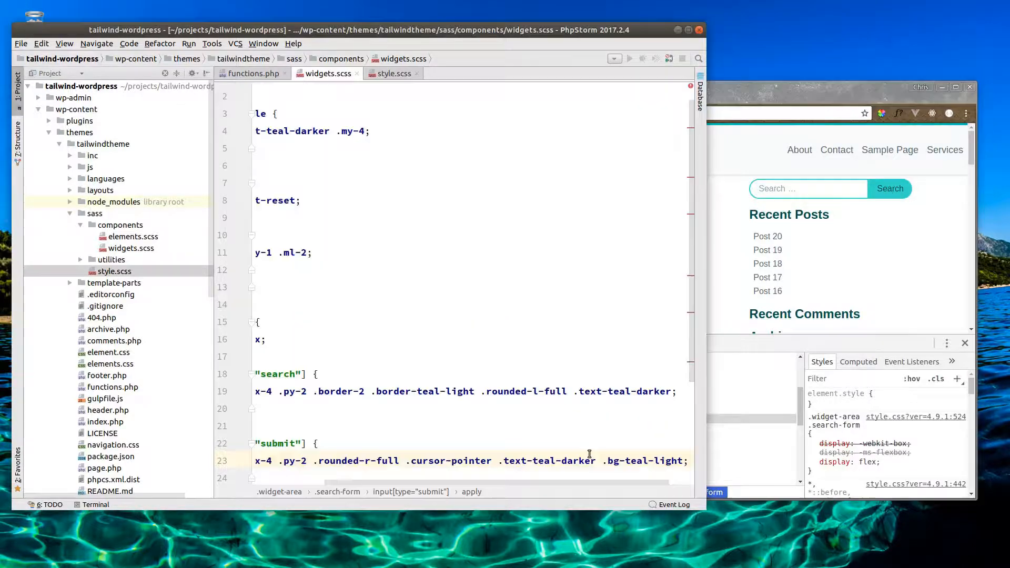
pyautogui.press('Home')
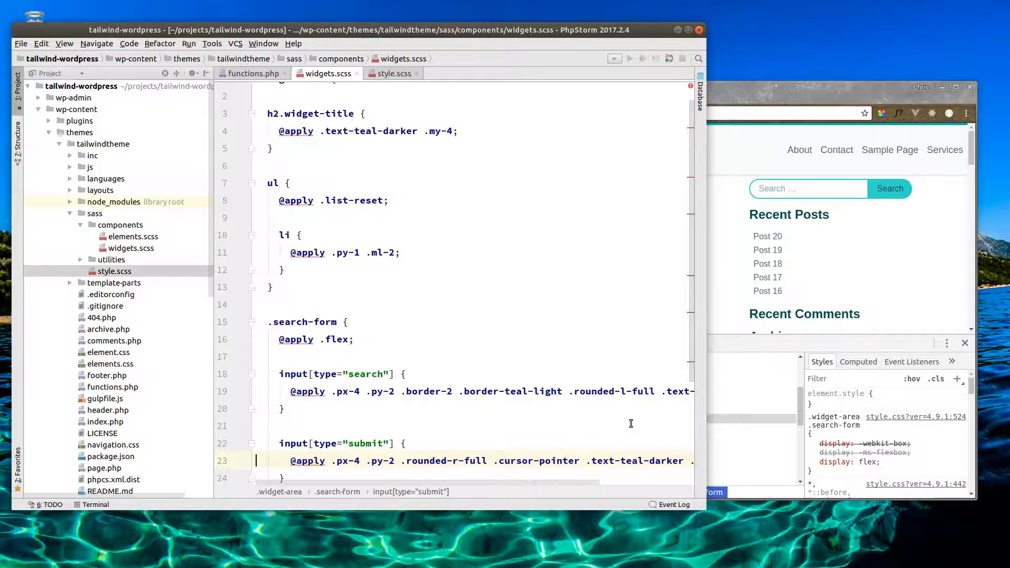
pyautogui.moveTo(706, 418); pyautogui.dragTo(957, 431)
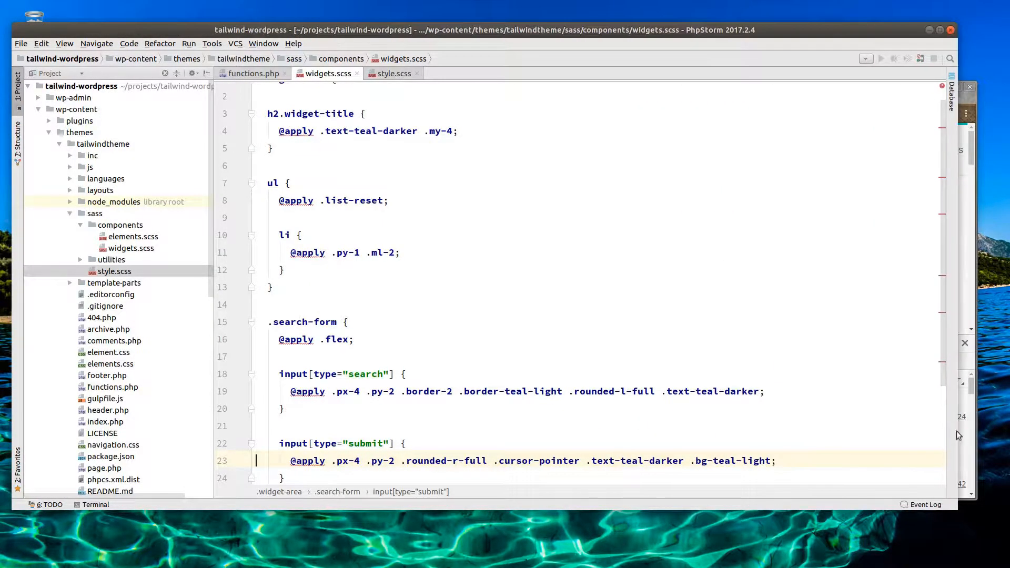
pyautogui.click(364, 339)
pyautogui.press('Return')
pyautogui.press('Return')
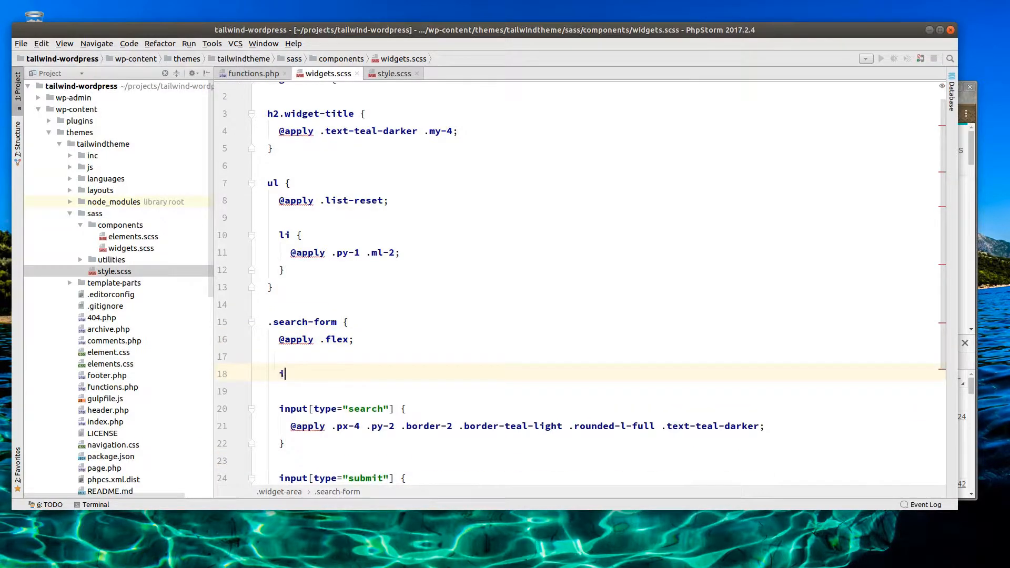
pyautogui.write('input[type="s')
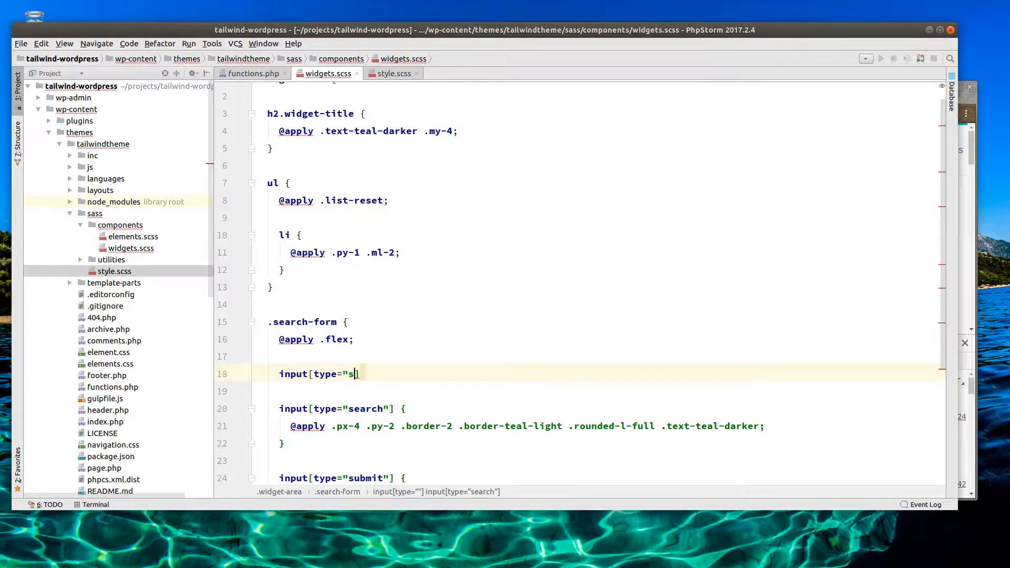
pyautogui.write('aarch"')
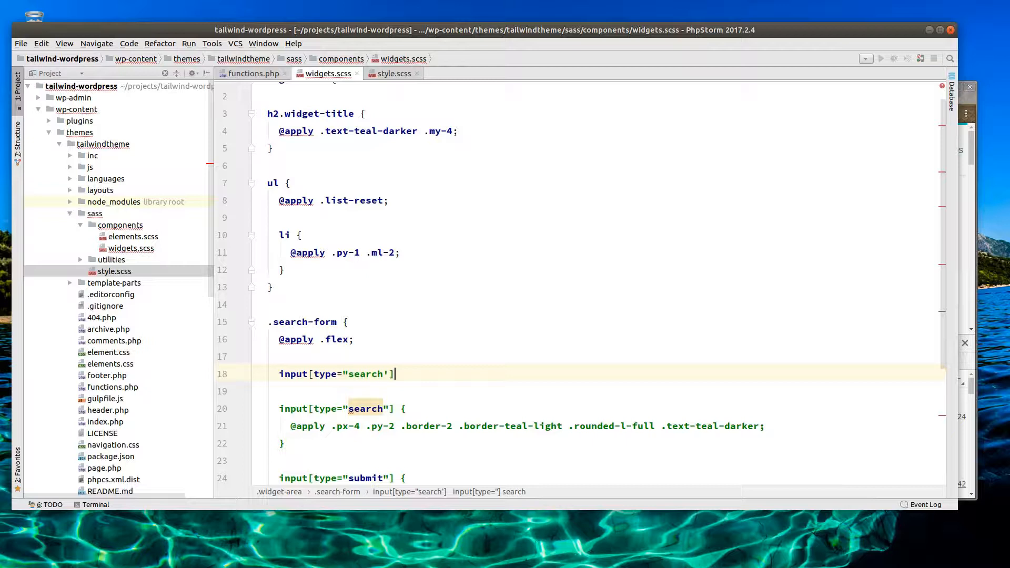
pyautogui.write(', input[t')
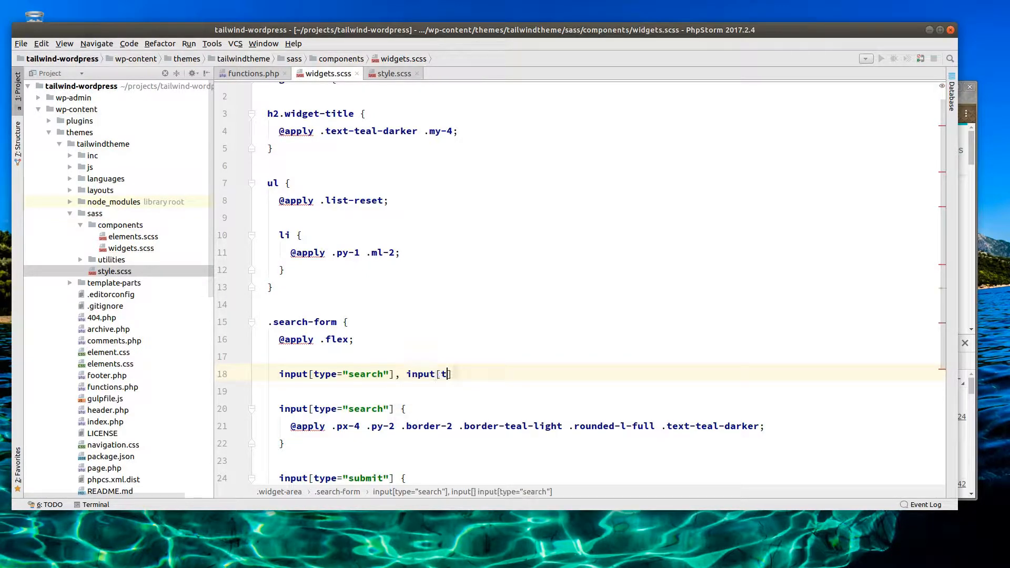
pyautogui.write('ype="sub')
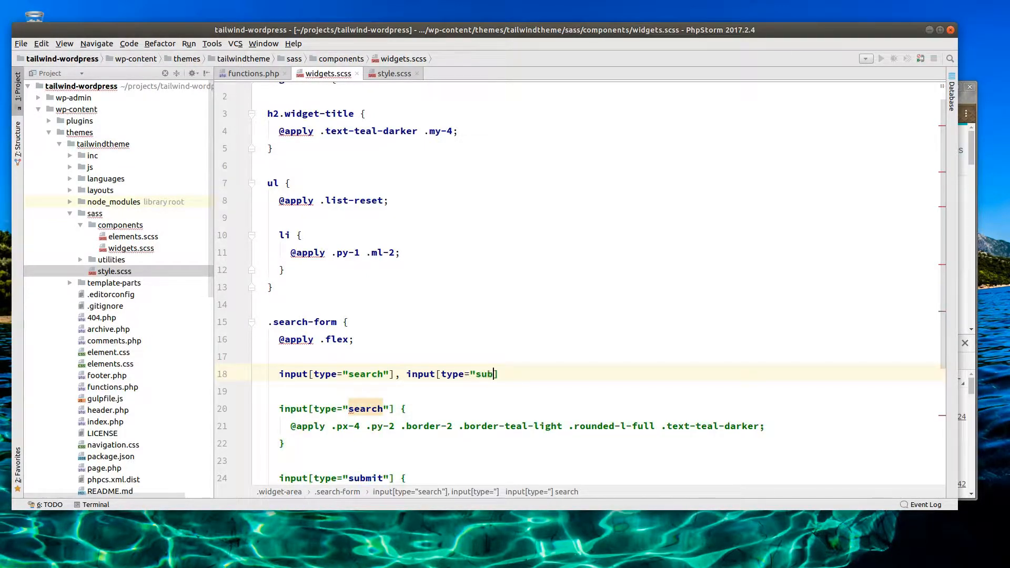
pyautogui.write('mit"] {')
pyautogui.press('Return')
pyautogui.scroll(-2, 580, 284)
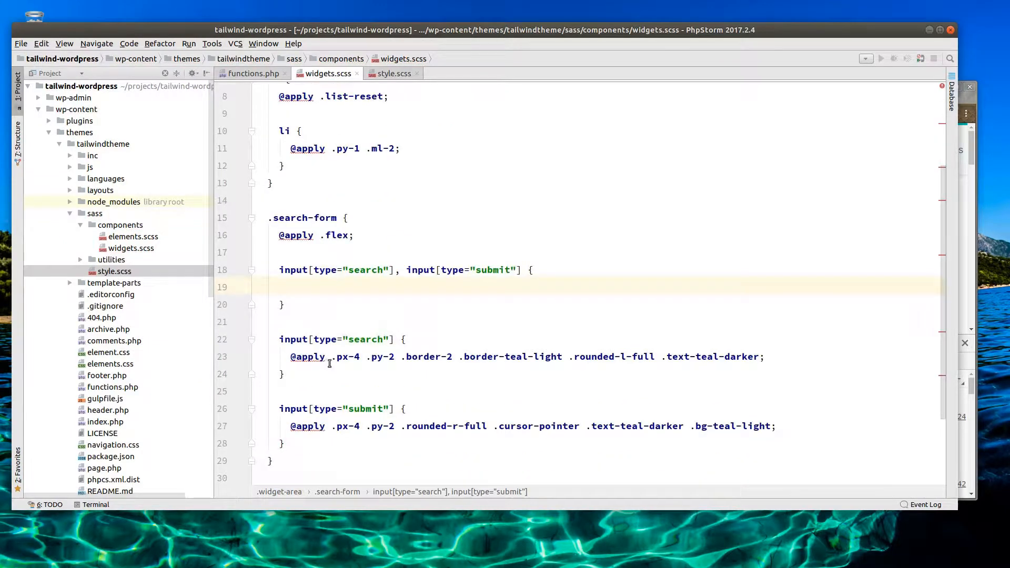
pyautogui.moveTo(330, 357); pyautogui.dragTo(392, 357)
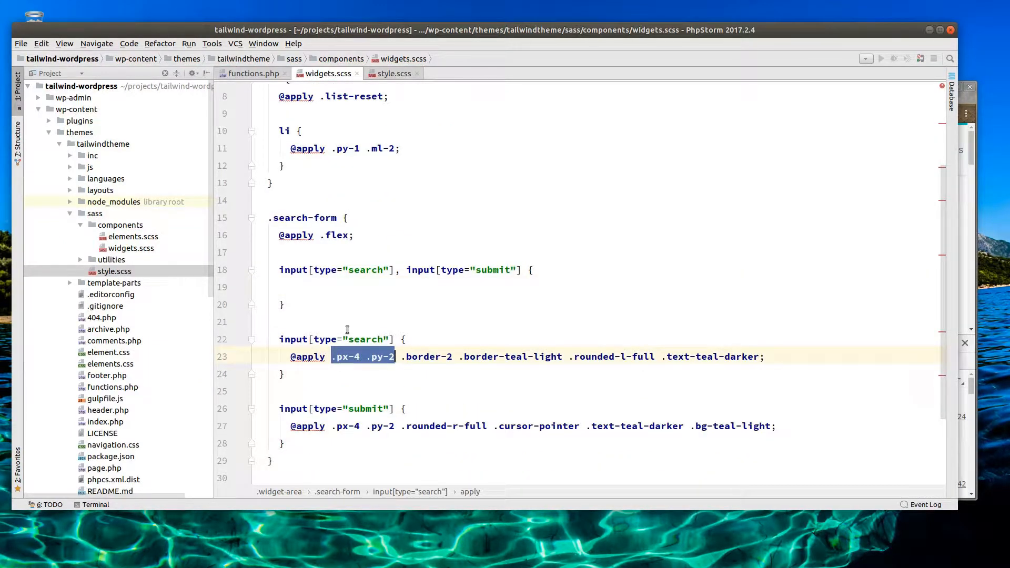
pyautogui.click(322, 284)
pyautogui.write('@apply')
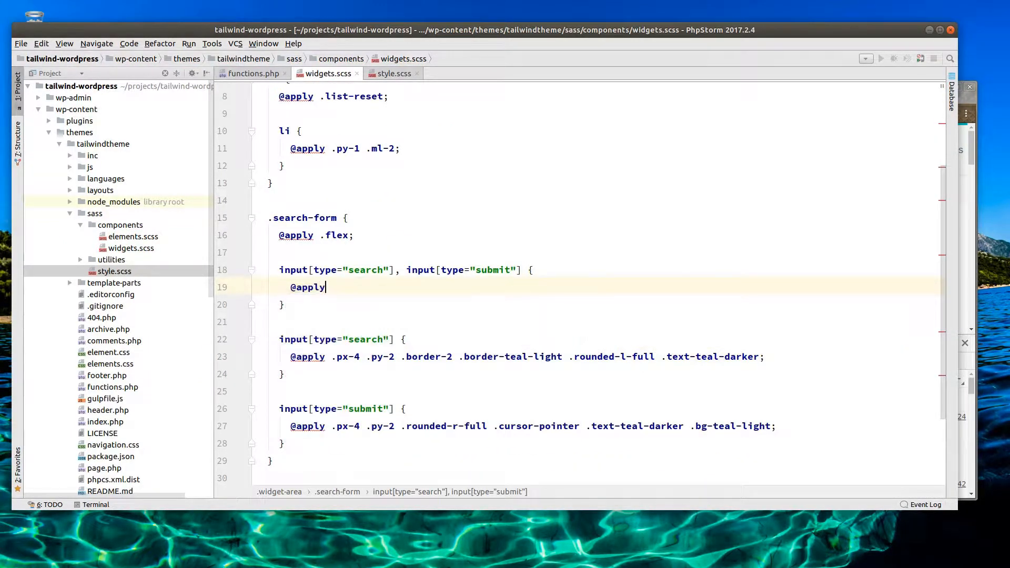
pyautogui.moveTo(334, 356); pyautogui.dragTo(396, 357)
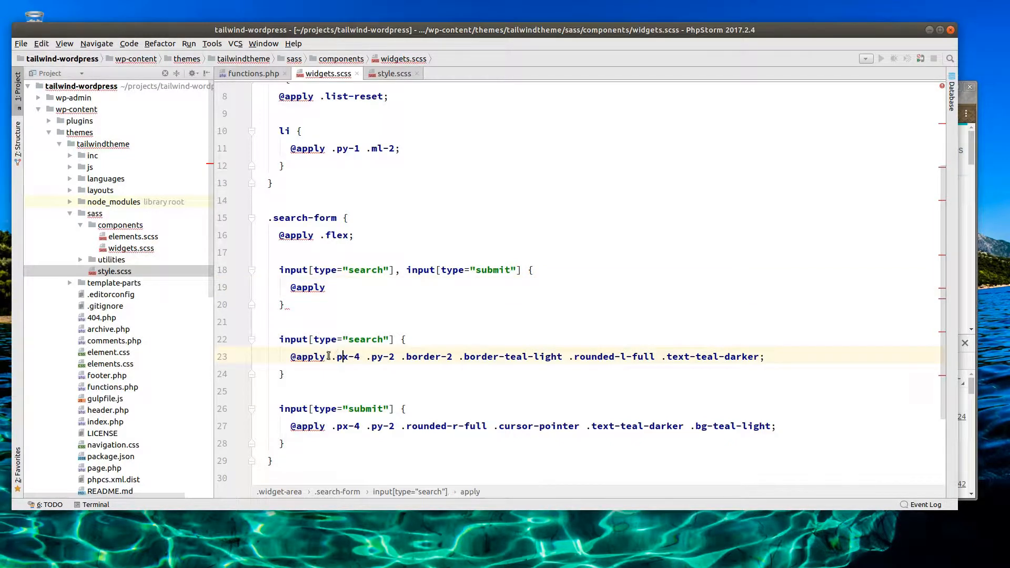
pyautogui.hotkey('ctrl', 'c')
pyautogui.click(344, 285)
pyautogui.hotkey('ctrl', 'v')
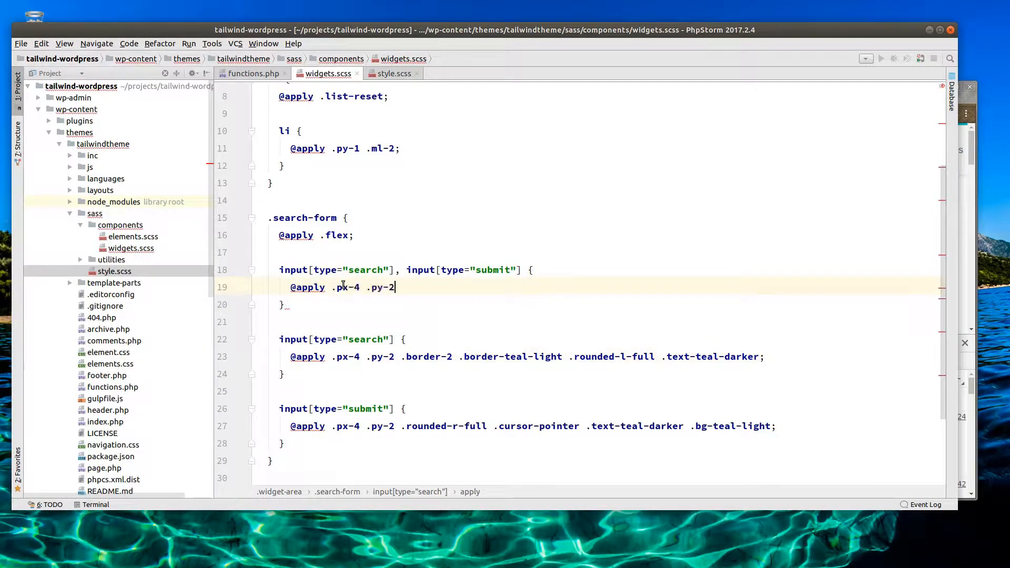
pyautogui.scroll(-1, 409, 357)
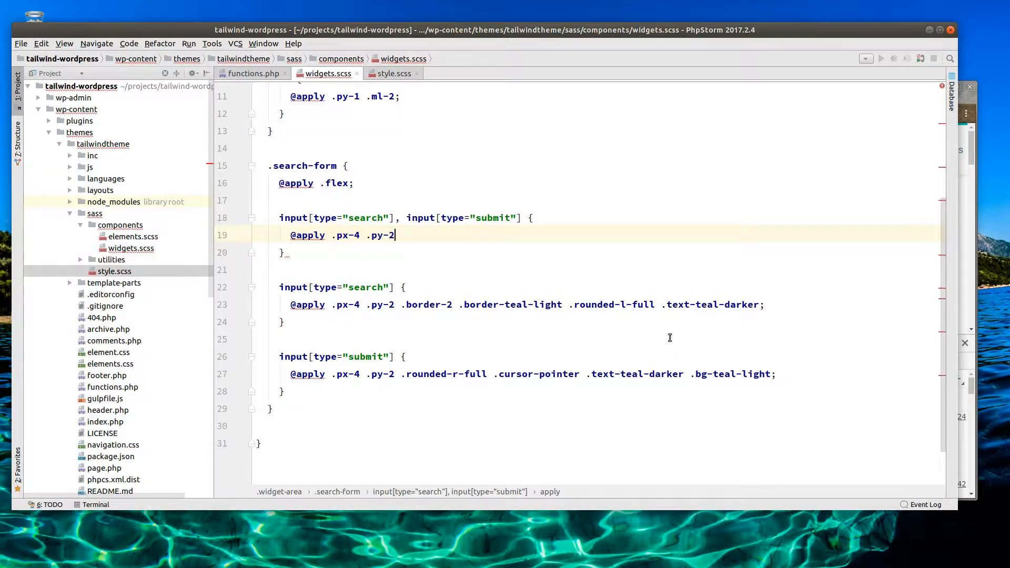
pyautogui.write(';')
# Step: Delete the duplicate .px-4 .py-2 from the separate search and submit rules
pyautogui.moveTo(401, 304); pyautogui.dragTo(332, 304)
pyautogui.press('Delete')
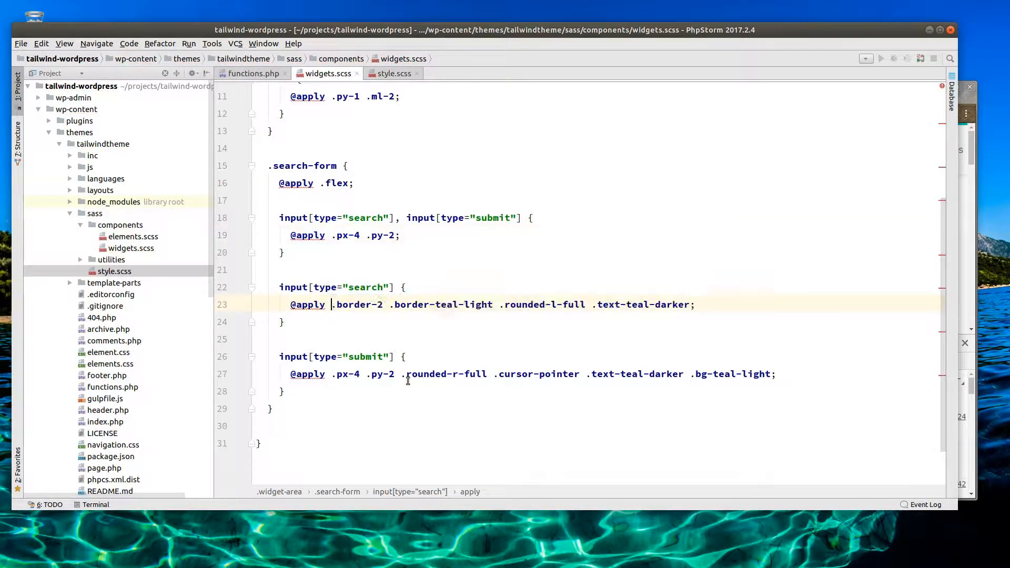
pyautogui.moveTo(402, 374); pyautogui.dragTo(332, 374)
pyautogui.press('Delete')
pyautogui.click(418, 355)
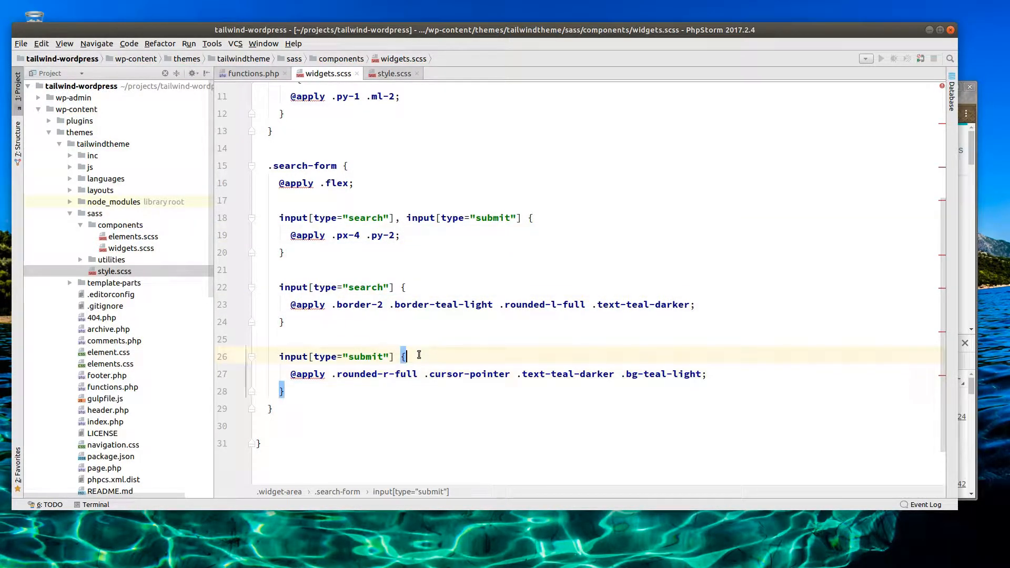
pyautogui.click(963, 111)
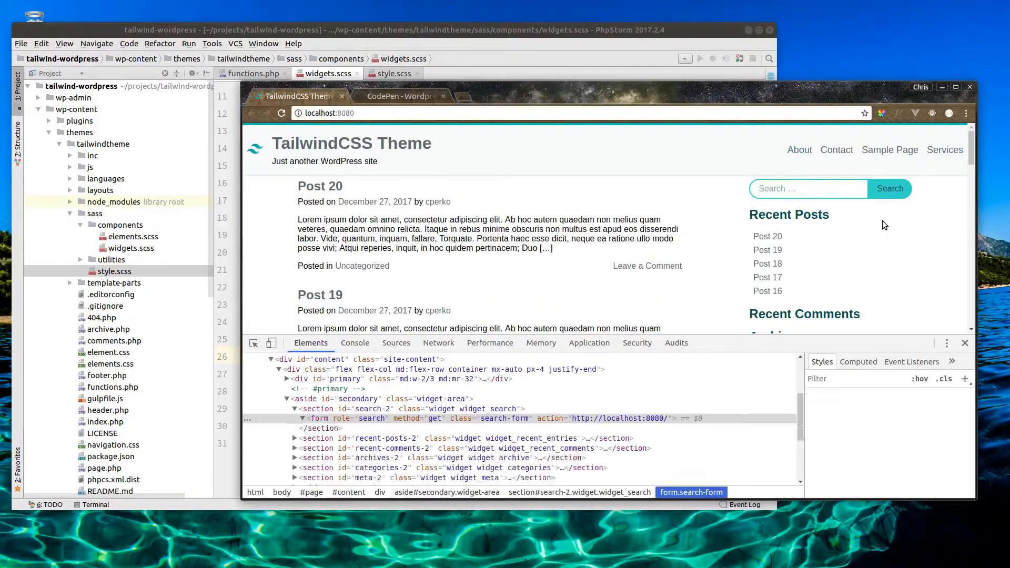
# Step: Add outline: 0 to the combined search and submit rule and reload the page
pyautogui.click(543, 44)
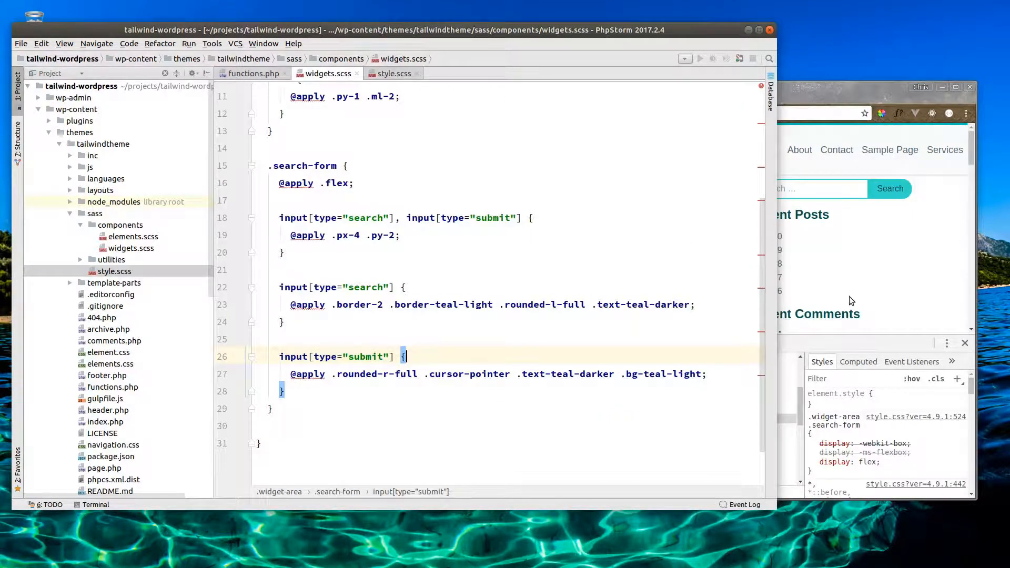
pyautogui.click(839, 190)
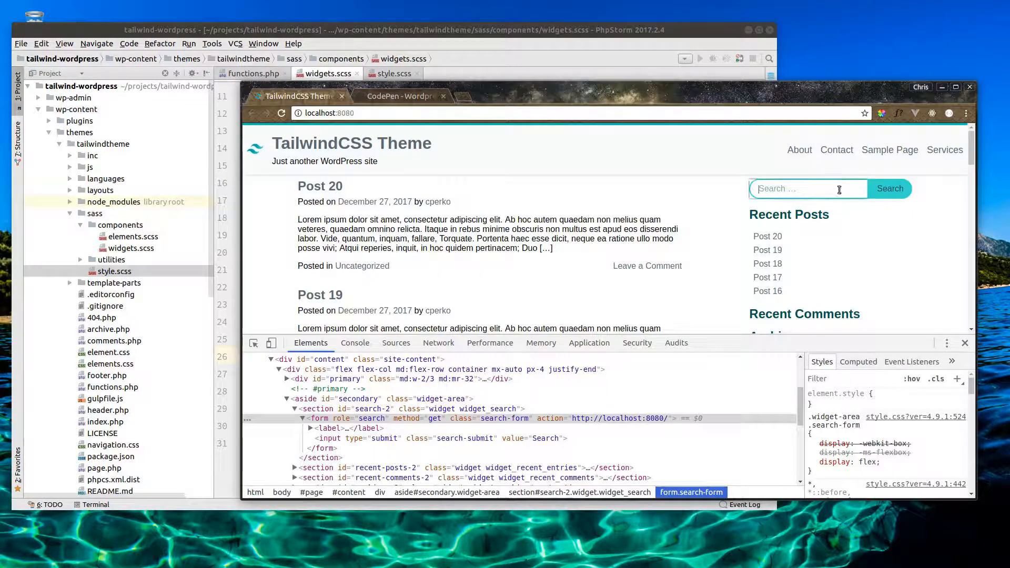
pyautogui.click(474, 31)
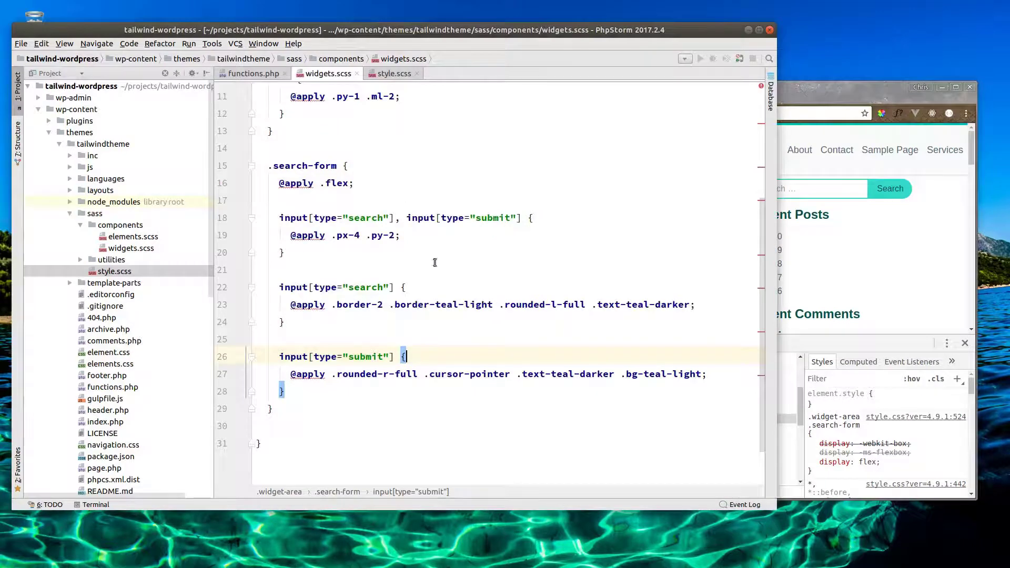
pyautogui.click(449, 235)
pyautogui.press('Return')
pyautogui.write('outline: 0;')
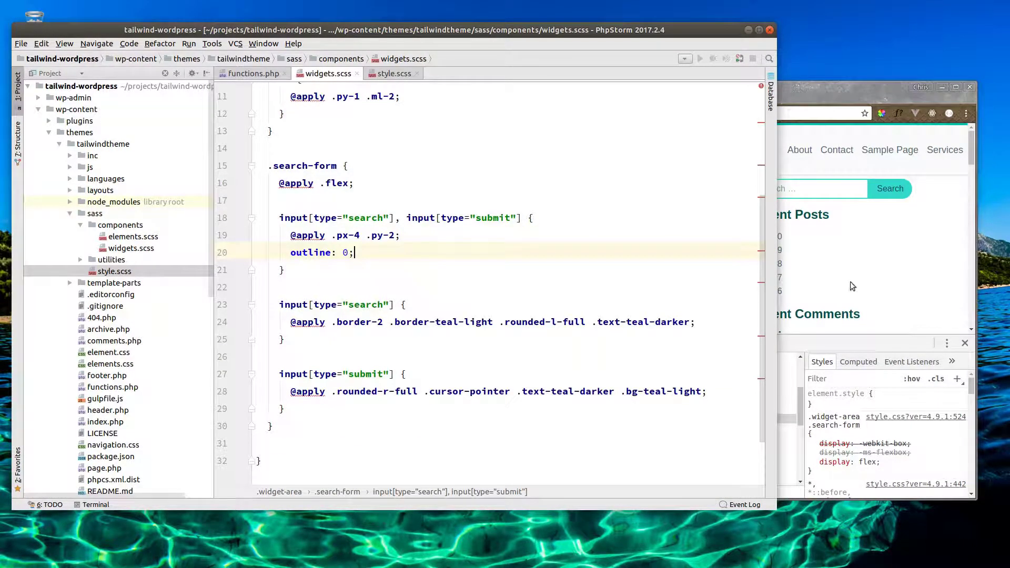
pyautogui.click(871, 270)
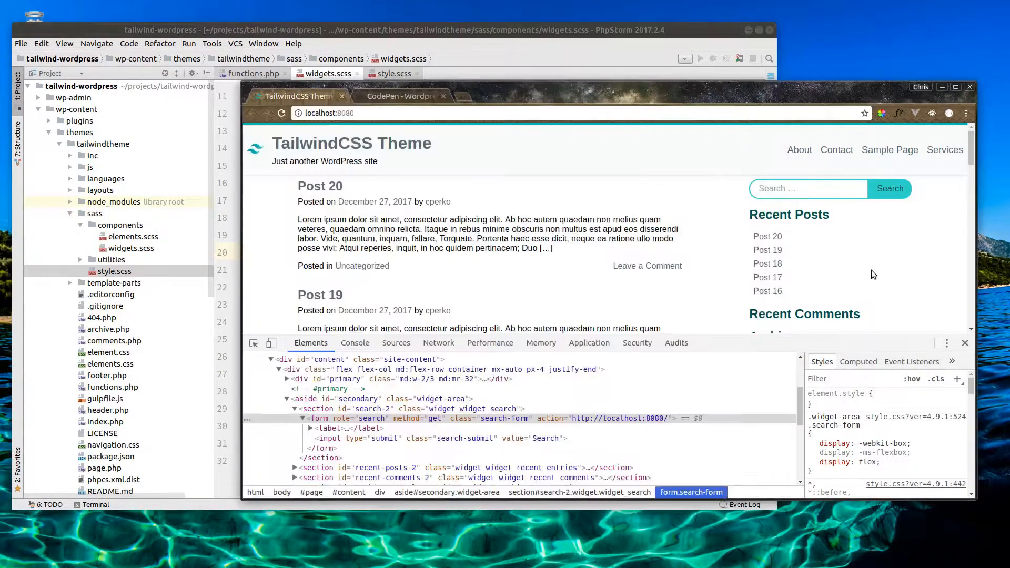
pyautogui.hotkey('ctrl', 'r')
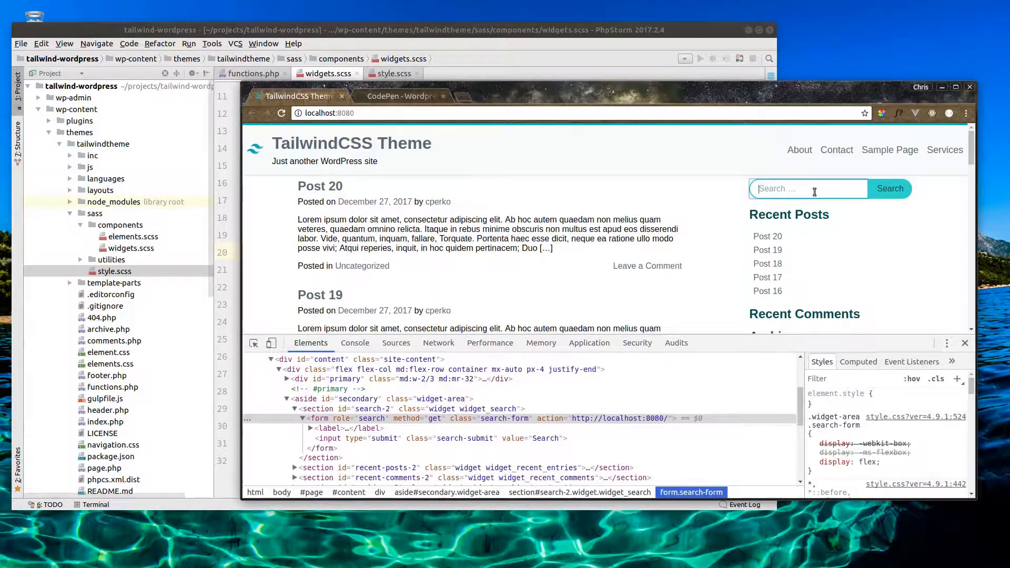
# Step: Try the sidebar search field in Chrome with test text, then clear it
pyautogui.click(812, 193)
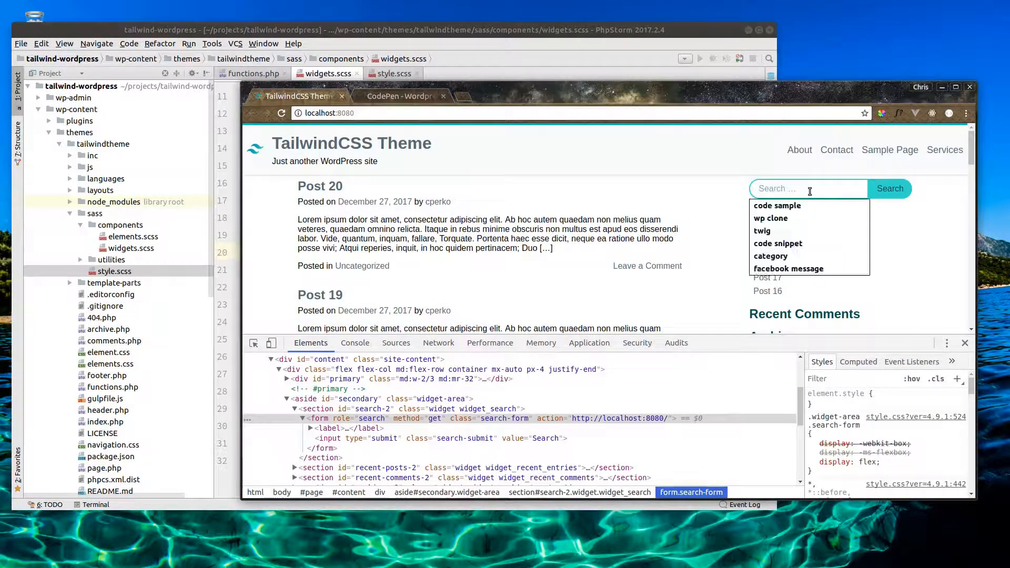
pyautogui.click(894, 231)
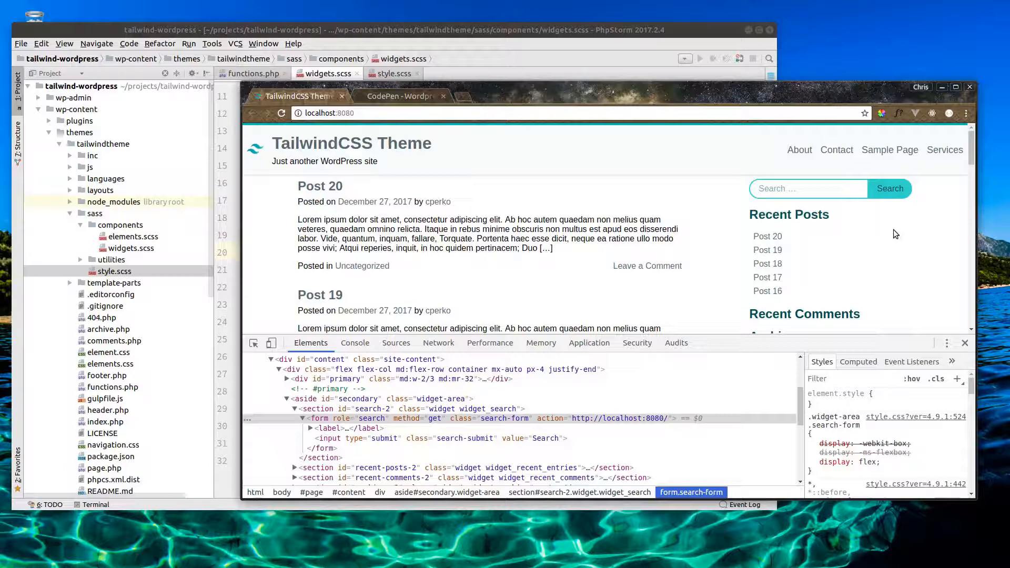
pyautogui.click(837, 193)
pyautogui.write('adsfadsfasdf')
pyautogui.hotkey('ctrl', 'a')
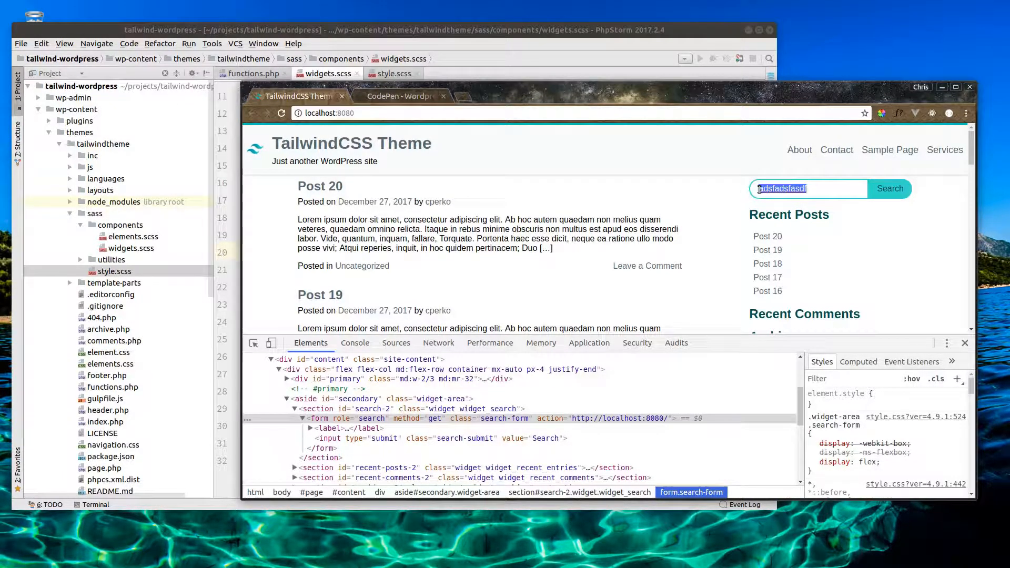
pyautogui.press('BackSpace')
pyautogui.click(604, 58)
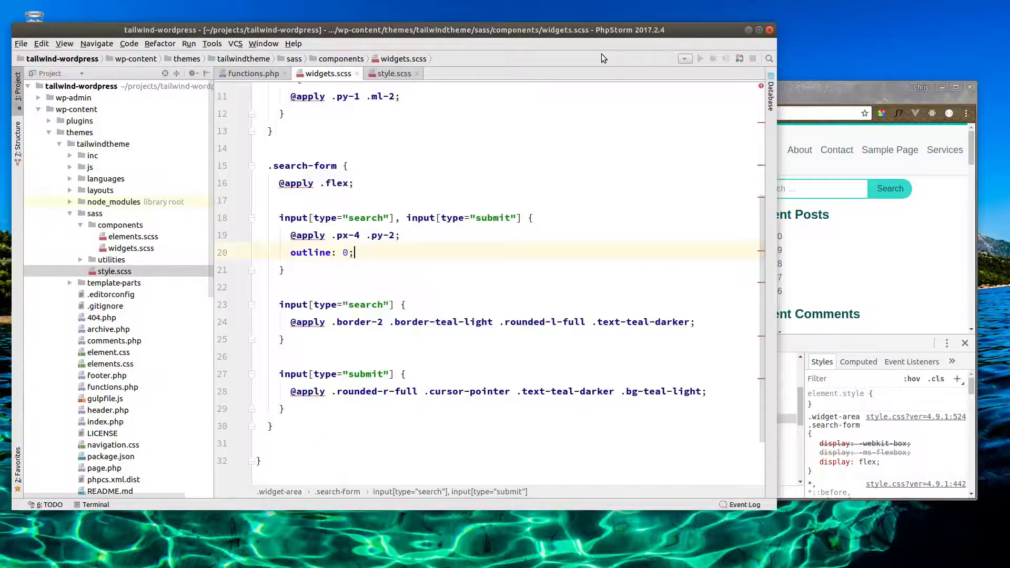
pyautogui.click(738, 322)
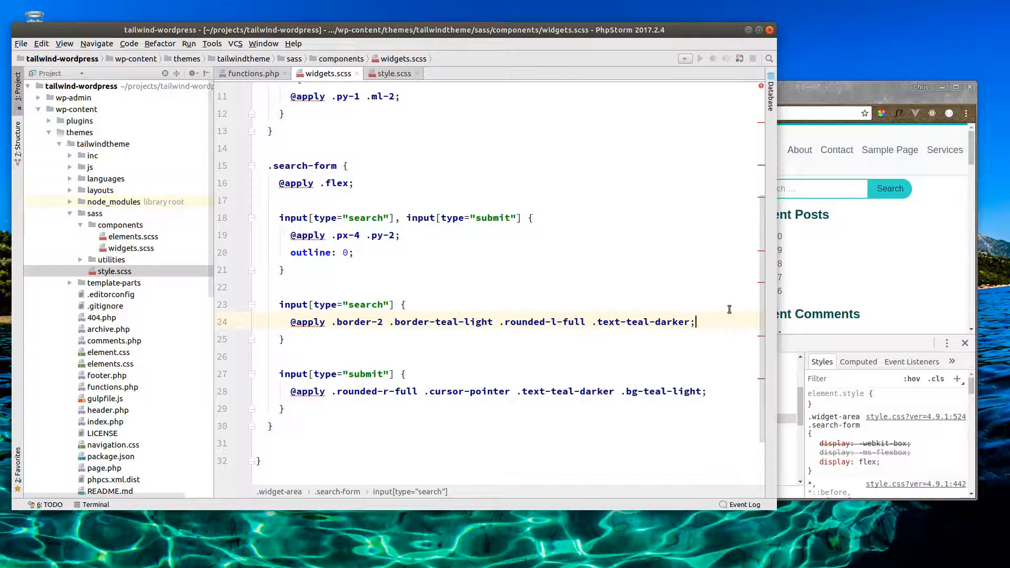
pyautogui.press('Return')
pyautogui.press('Return')
pyautogui.write(':focus')
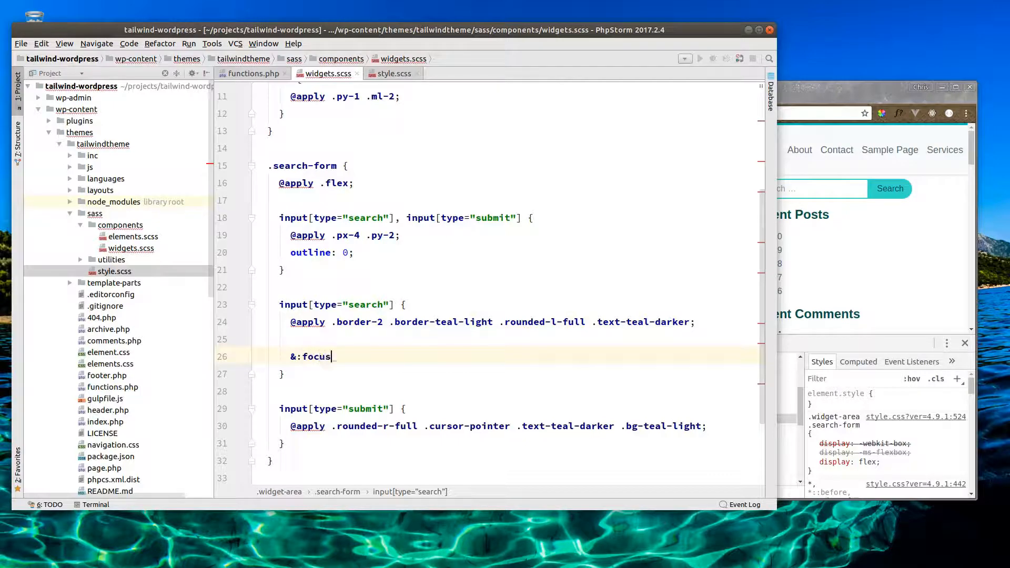
pyautogui.write(' {')
pyautogui.press('Return')
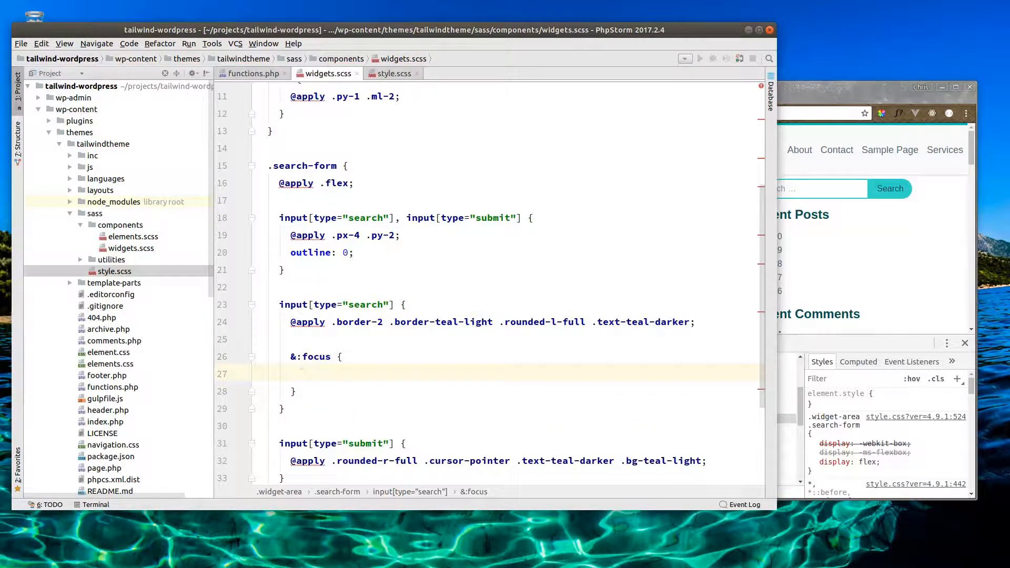
pyautogui.write('@appl')
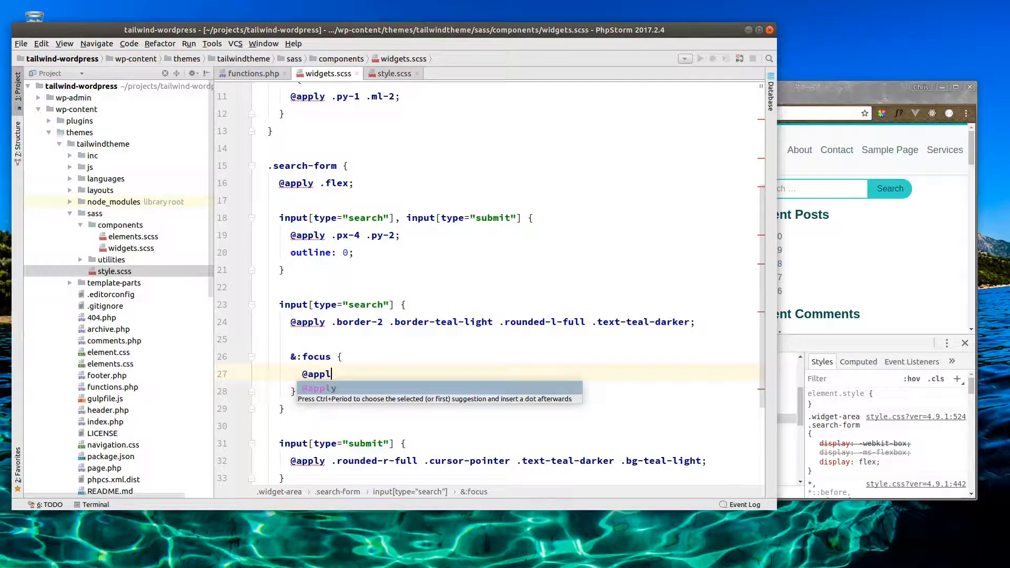
pyautogui.press('Return')
pyautogui.write('.border-')
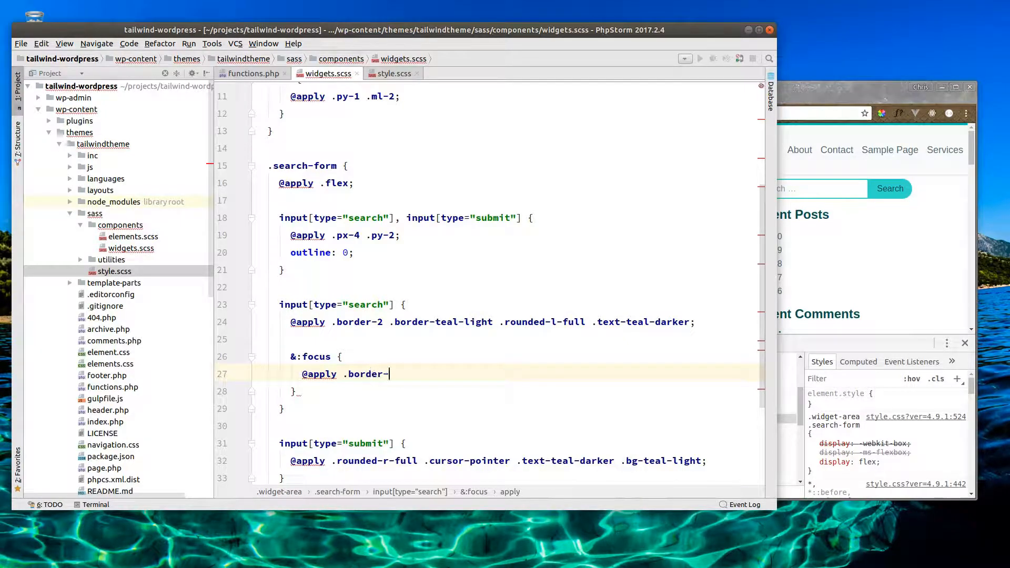
pyautogui.write('teal;')
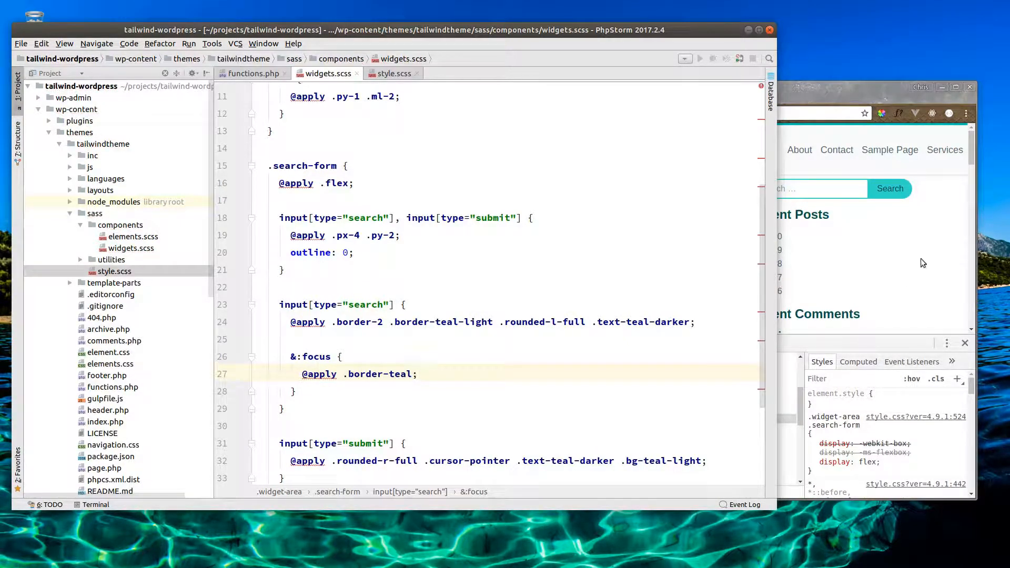
pyautogui.click(920, 259)
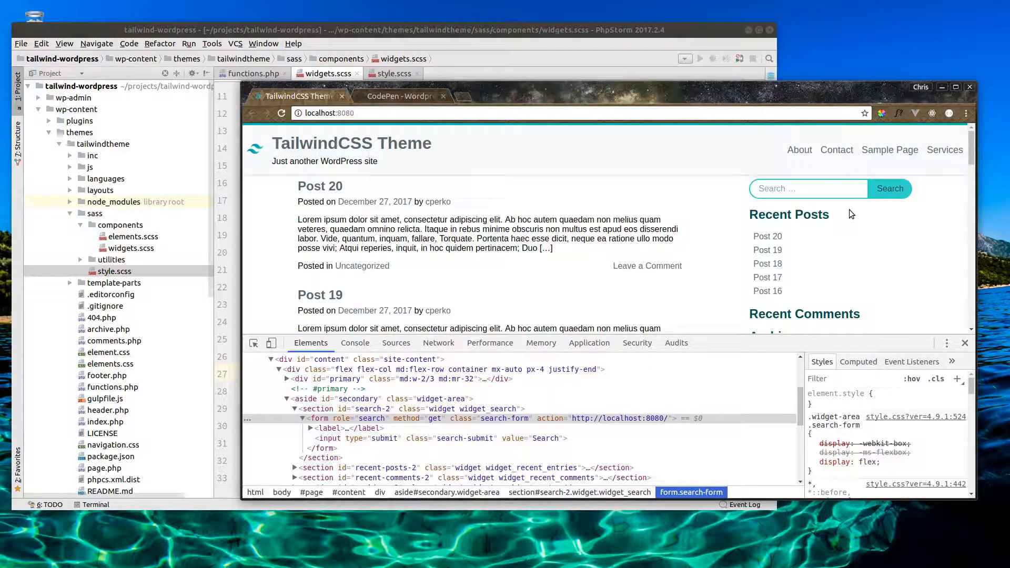
pyautogui.click(837, 190)
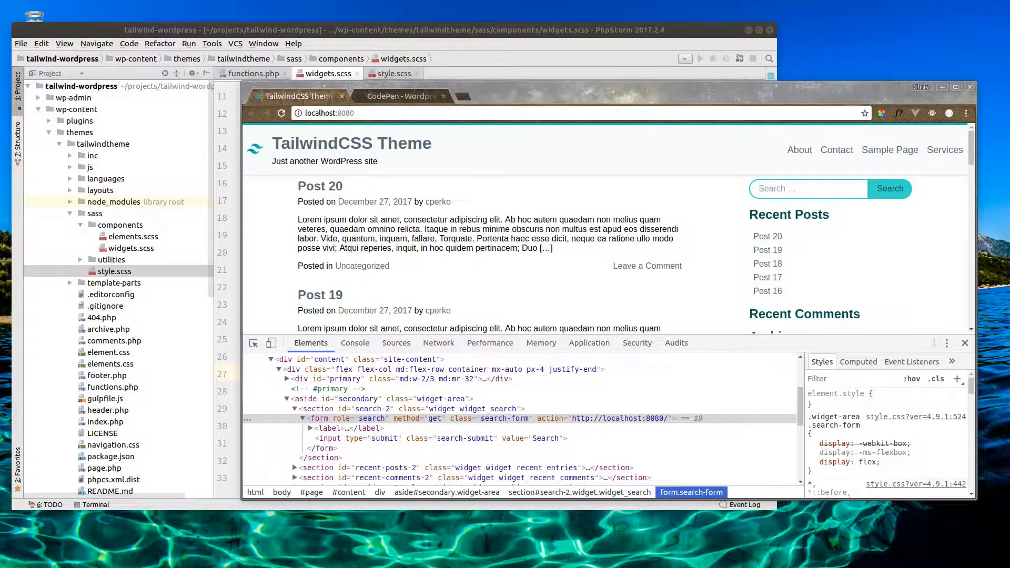
pyautogui.click(525, 48)
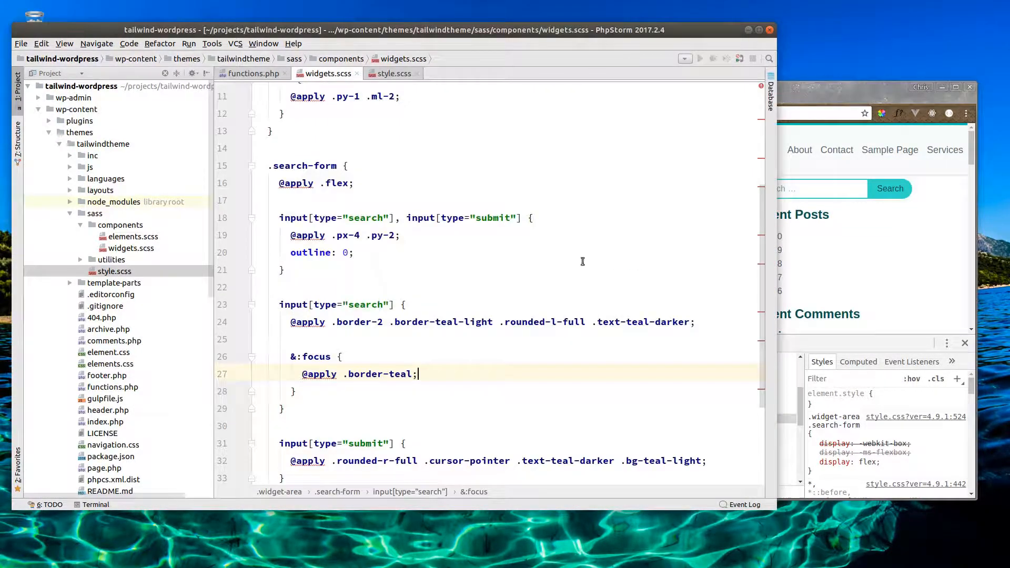
# Step: Add transition: 300ms all ease under outline: 0 and focus-test the search field's animation in Chrome
pyautogui.click(389, 249)
pyautogui.press('Return')
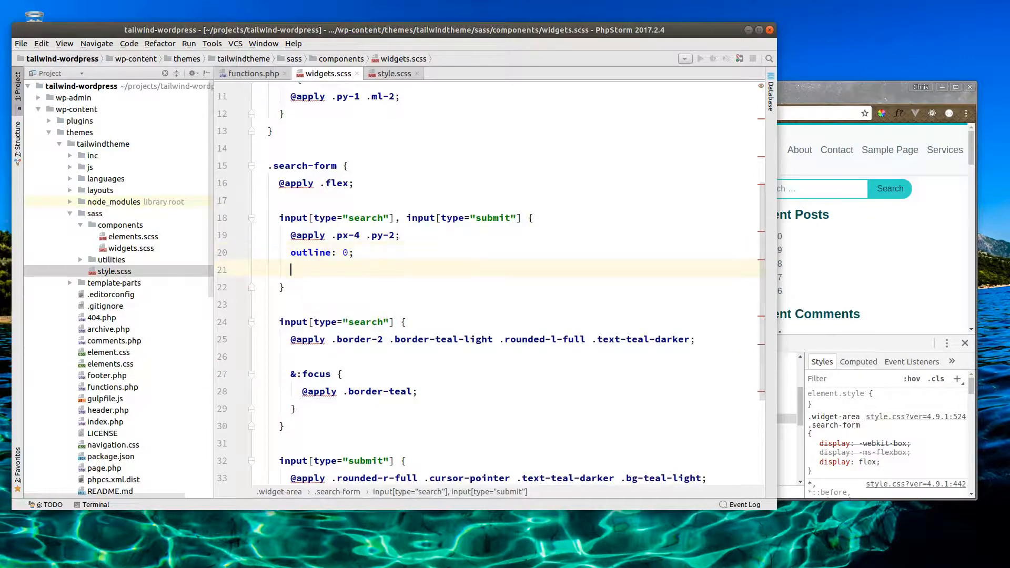
pyautogui.write('sition ')
pyautogui.write('300ms all ')
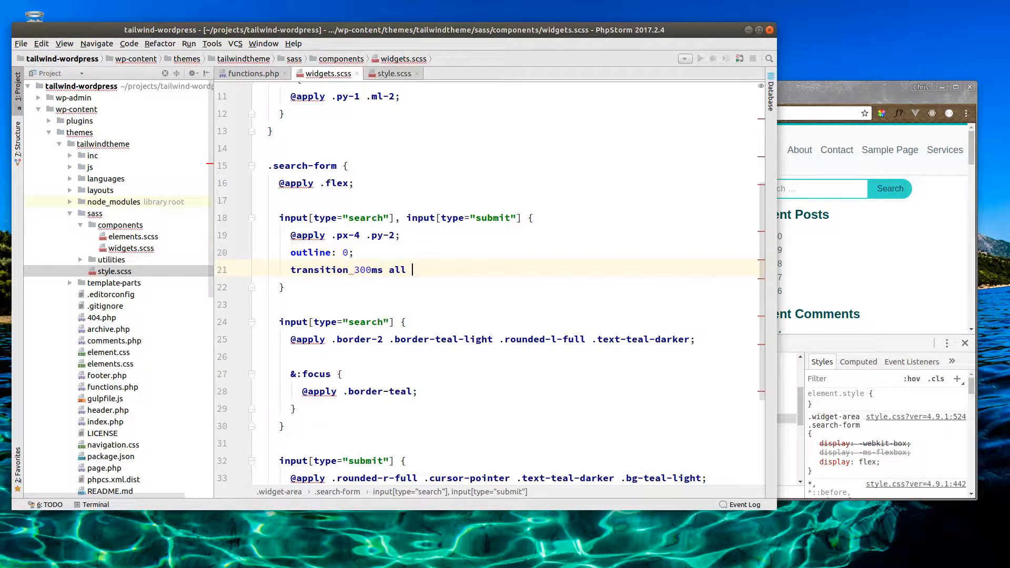
pyautogui.write('ease;')
pyautogui.click(352, 270)
pyautogui.write(':')
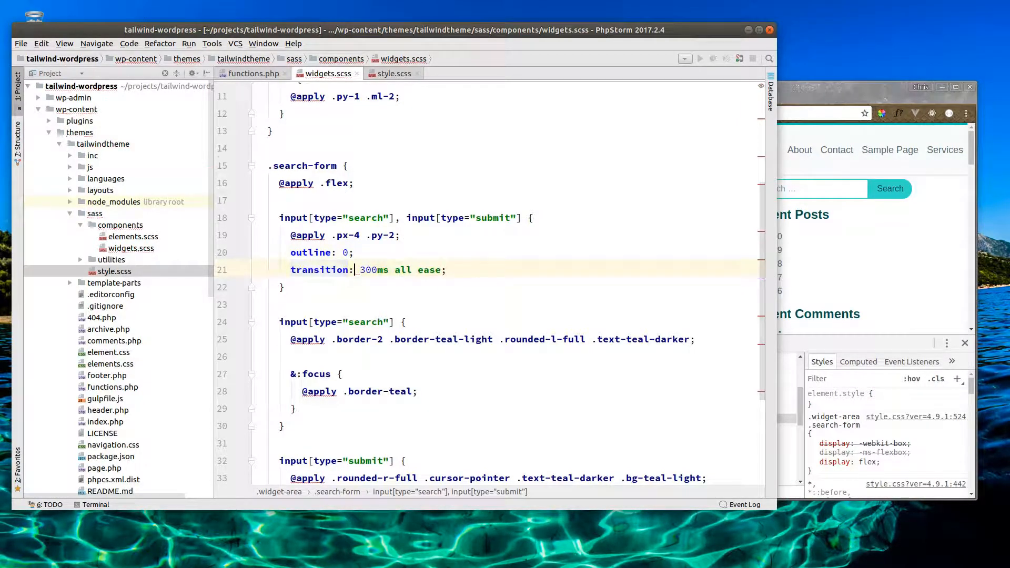
pyautogui.click(859, 244)
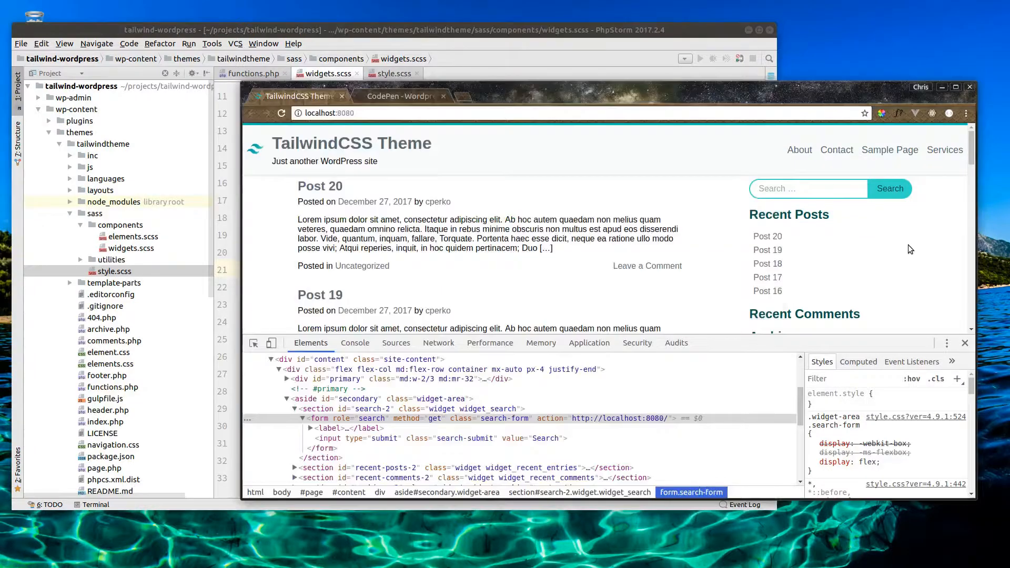
pyautogui.click(823, 192)
pyautogui.click(846, 211)
pyautogui.click(831, 190)
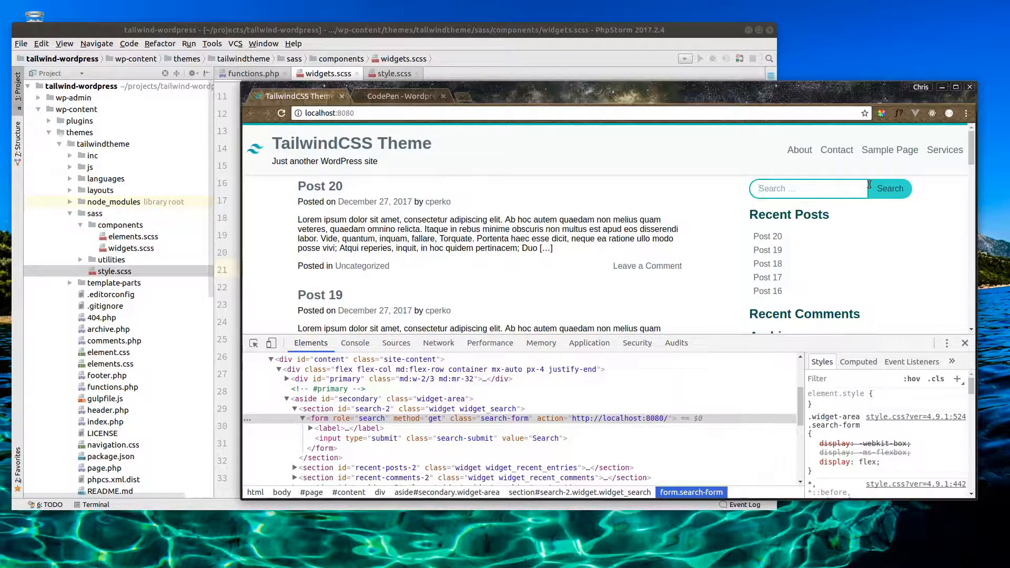
pyautogui.click(564, 54)
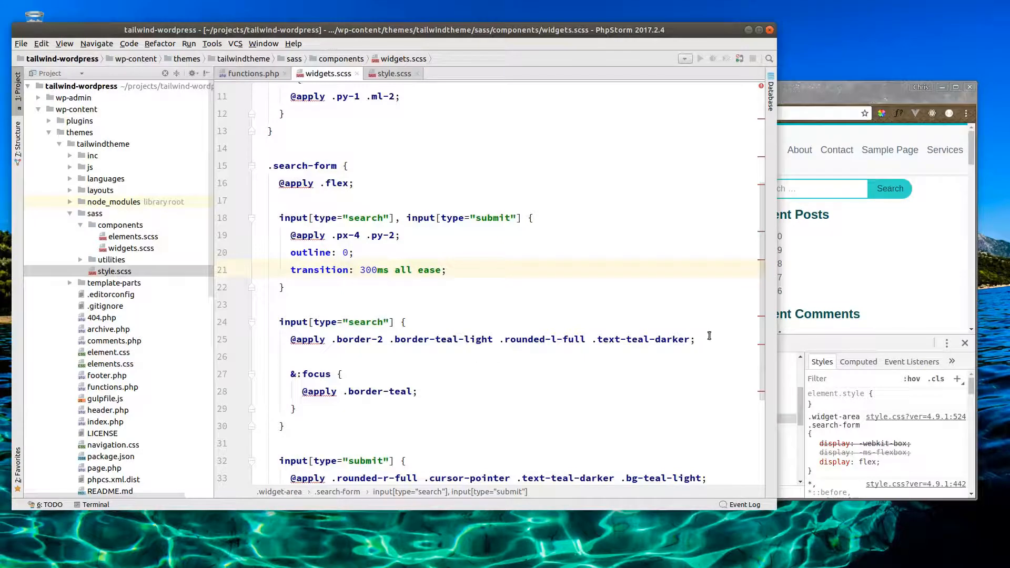
pyautogui.click(691, 339)
pyautogui.write('.borde')
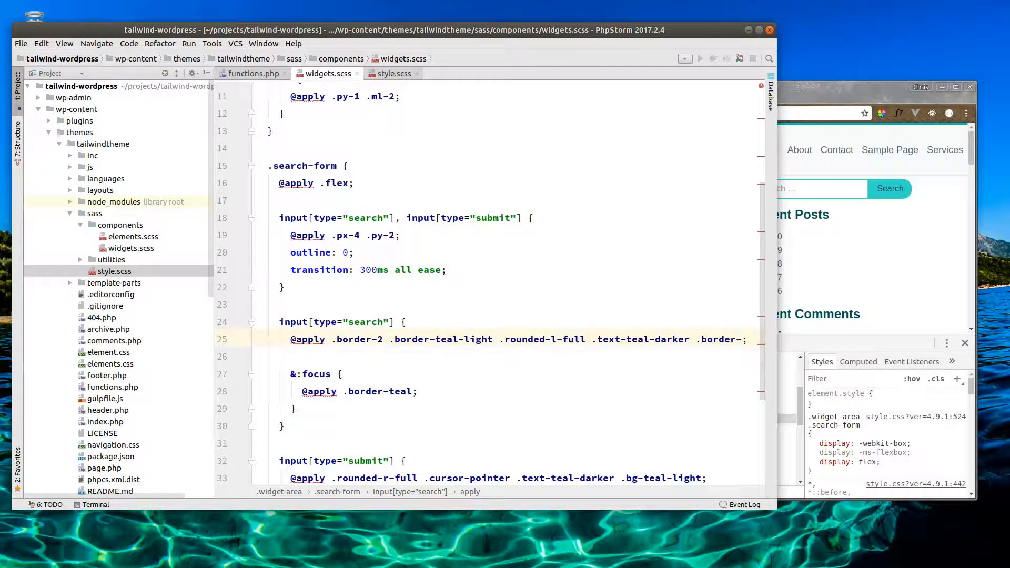
pyautogui.write('r-0')
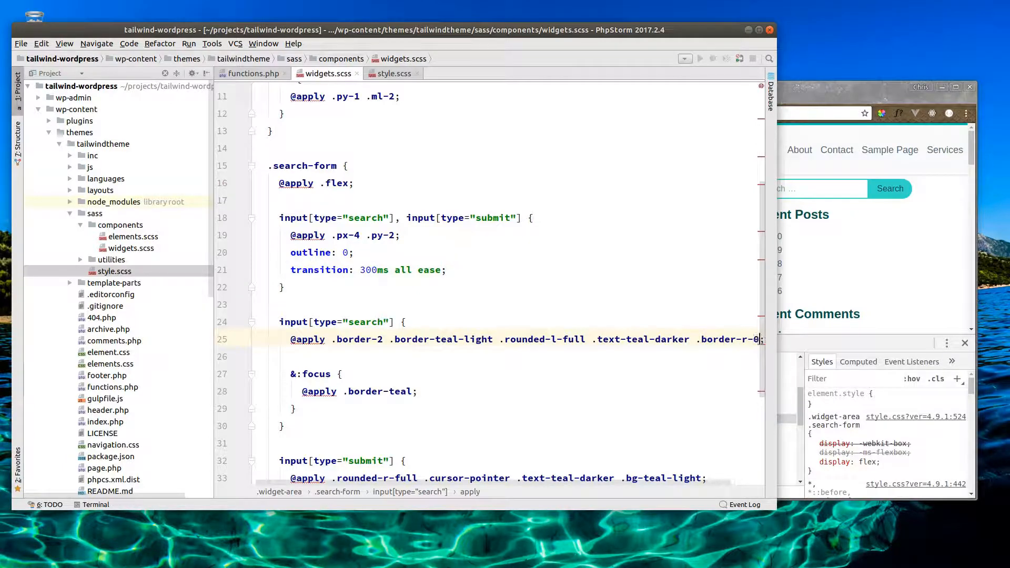
pyautogui.click(902, 264)
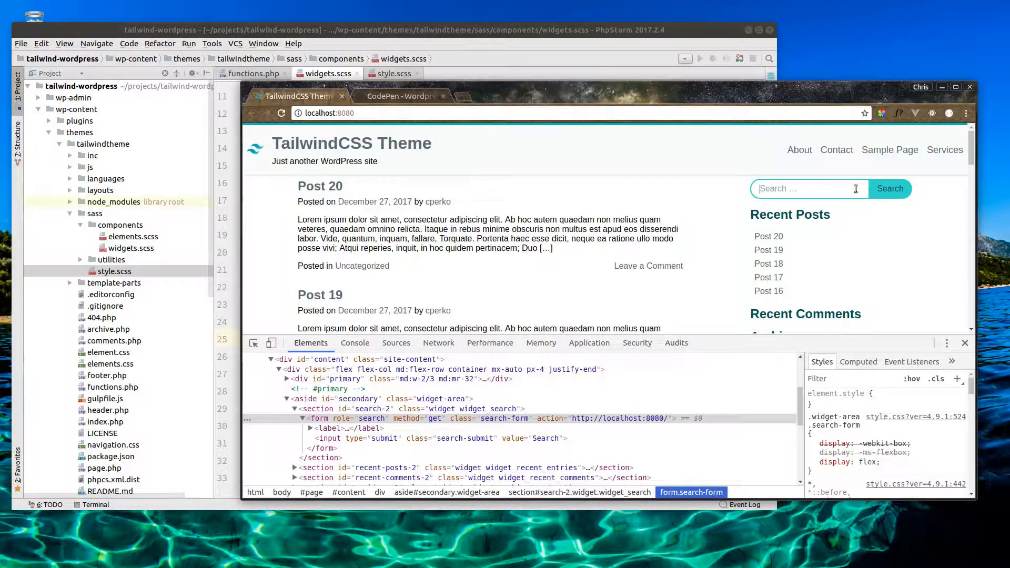
pyautogui.click(789, 187)
pyautogui.moveTo(851, 199); pyautogui.dragTo(863, 207)
pyautogui.click(863, 207)
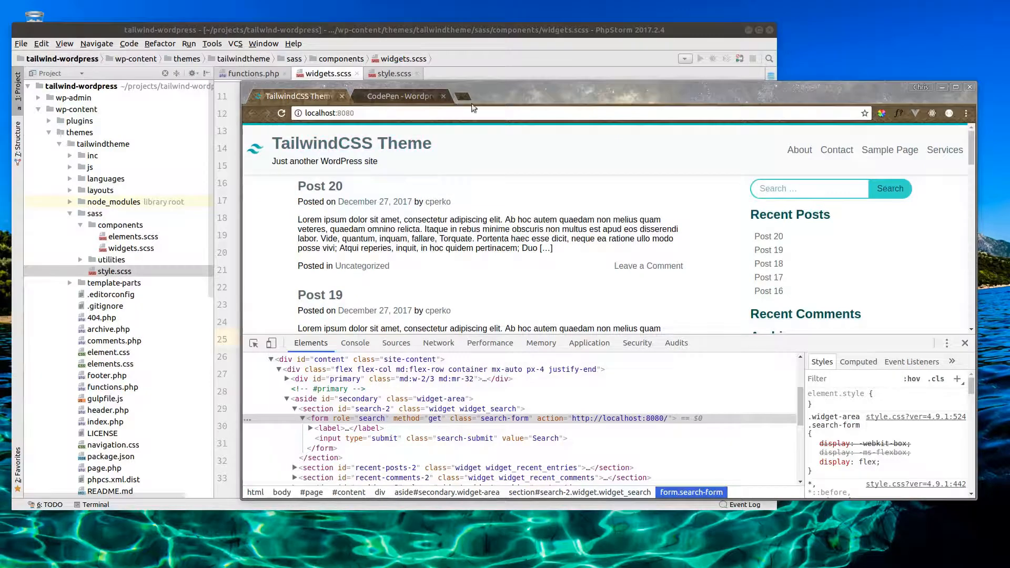
# Step: Add a &:hover block on the submit input applying .bg-teal and .text-teal-darkest in widgets.scss
pyautogui.click(527, 59)
pyautogui.scroll(-1, 428, 398)
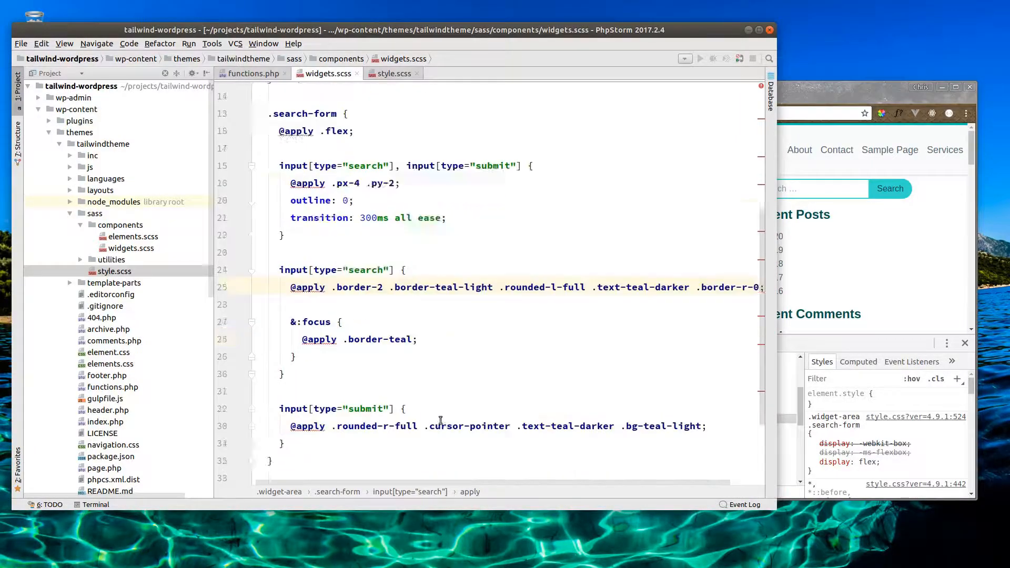
pyautogui.scroll(-2, 410, 398)
pyautogui.click(735, 319)
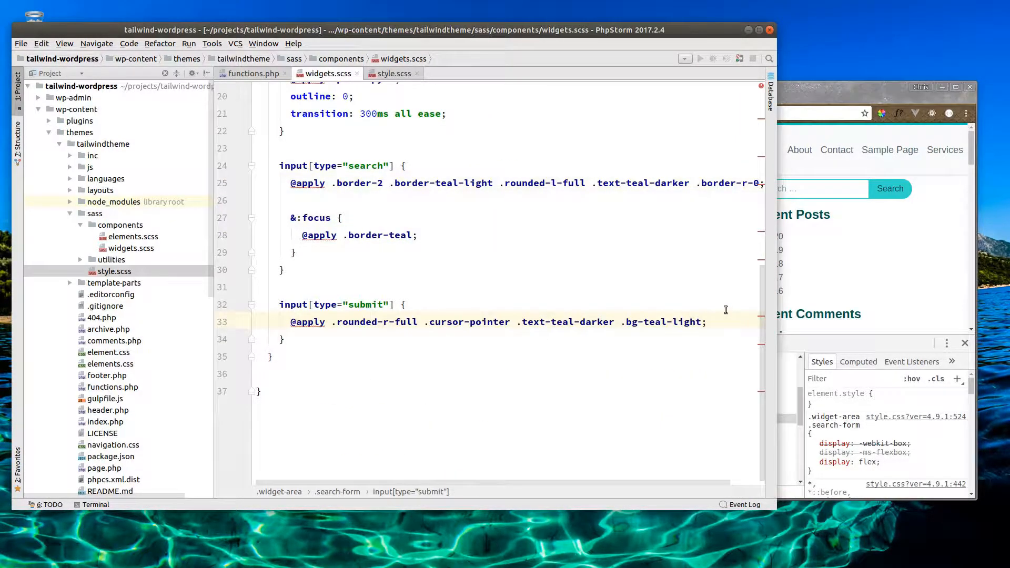
pyautogui.press('Return')
pyautogui.press('Return')
pyautogui.write('&:hove')
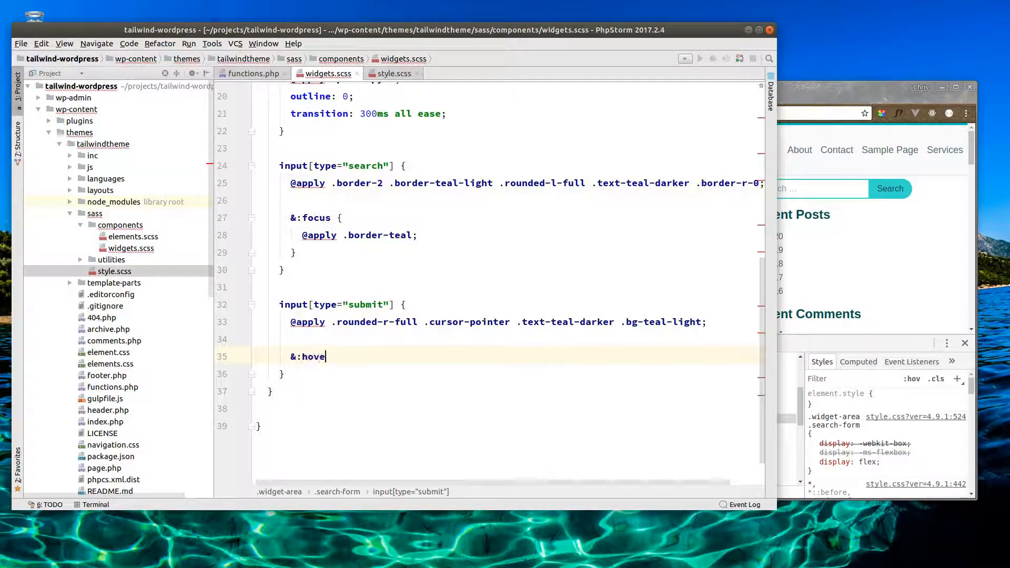
pyautogui.write('r {')
pyautogui.press('Return')
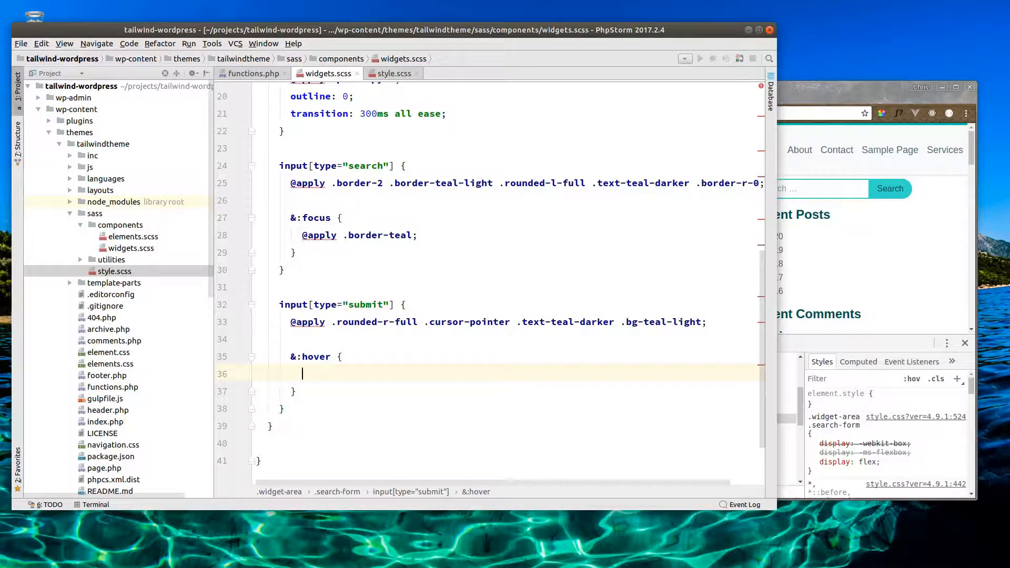
pyautogui.write('@apply ')
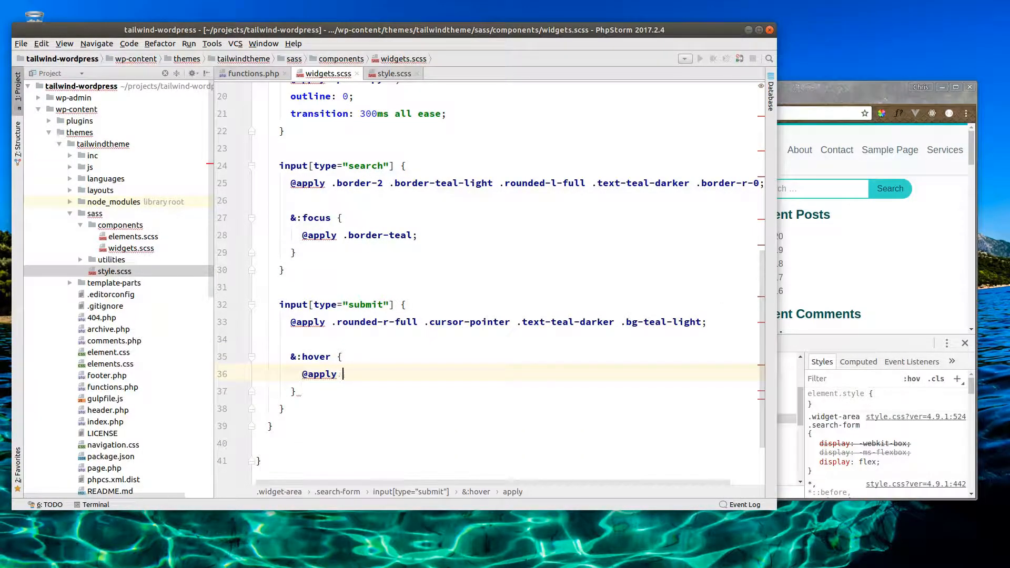
pyautogui.write('.bg-teal;')
pyautogui.write('.')
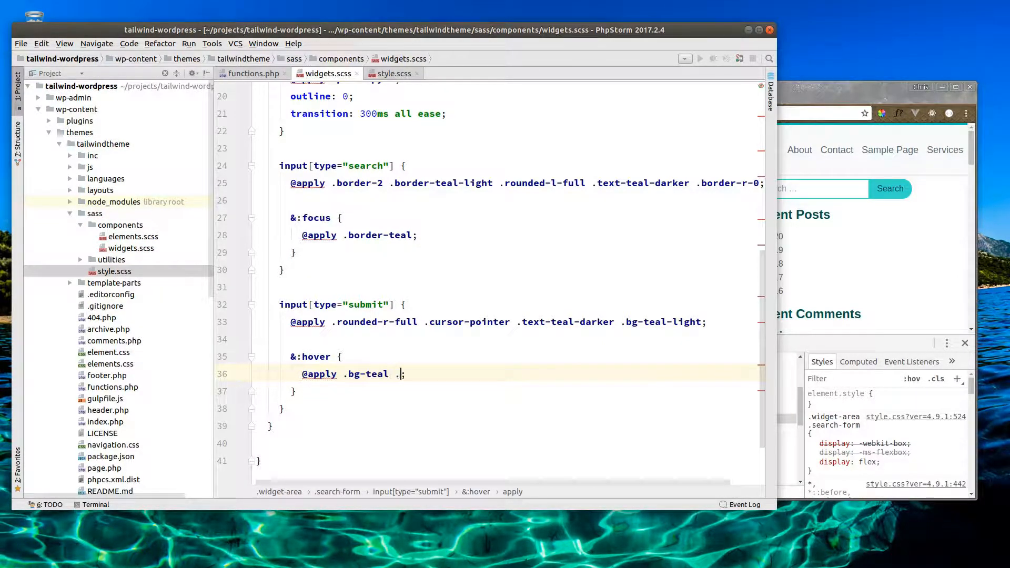
pyautogui.write('text-t')
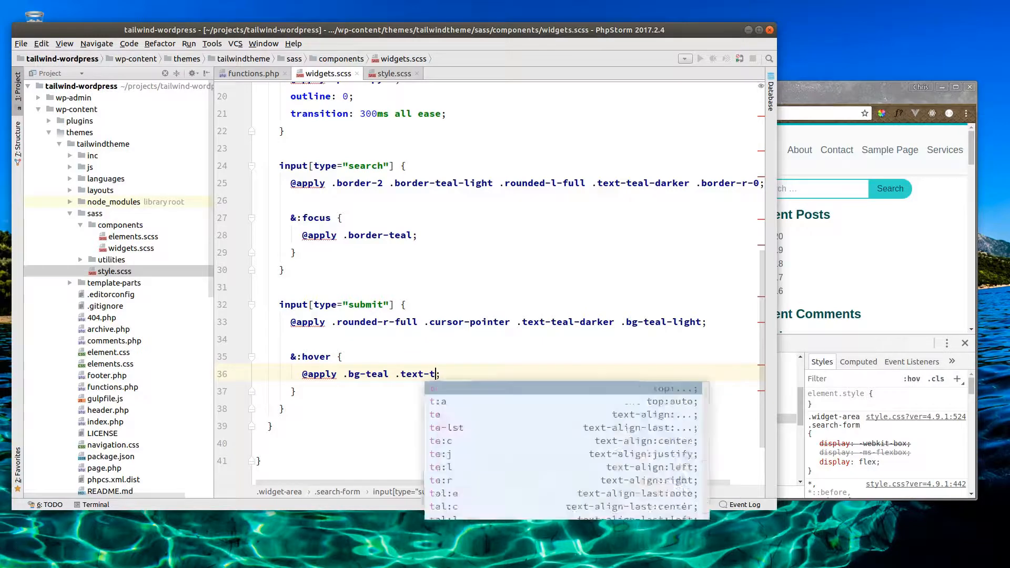
pyautogui.write('eal-darkets')
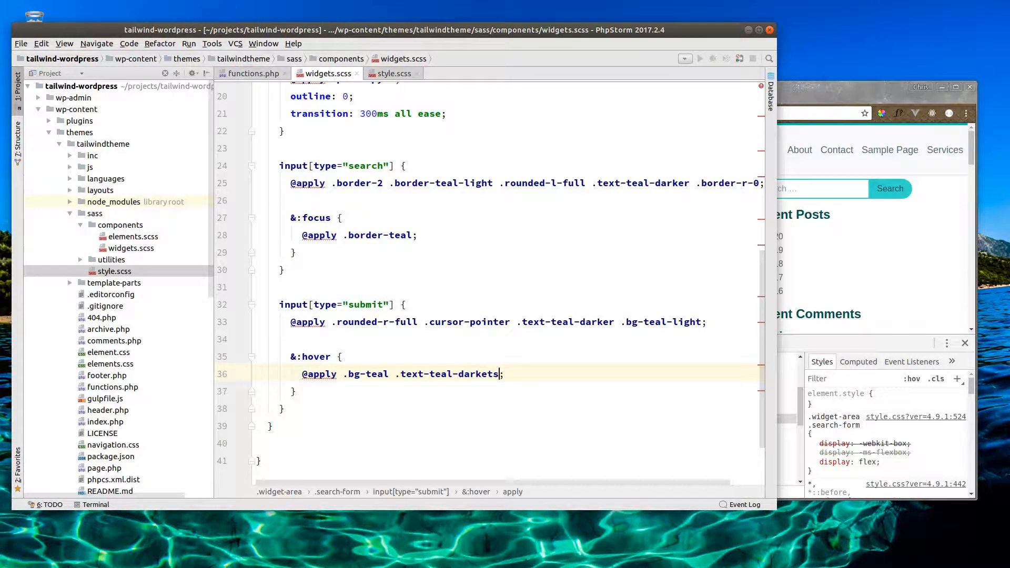
pyautogui.write('t')
pyautogui.press('BackSpace')
pyautogui.press('BackSpace')
pyautogui.press('BackSpace')
pyautogui.write('st')
# Step: Check the hover in Chrome by focusing the sidebar search field
pyautogui.click(903, 268)
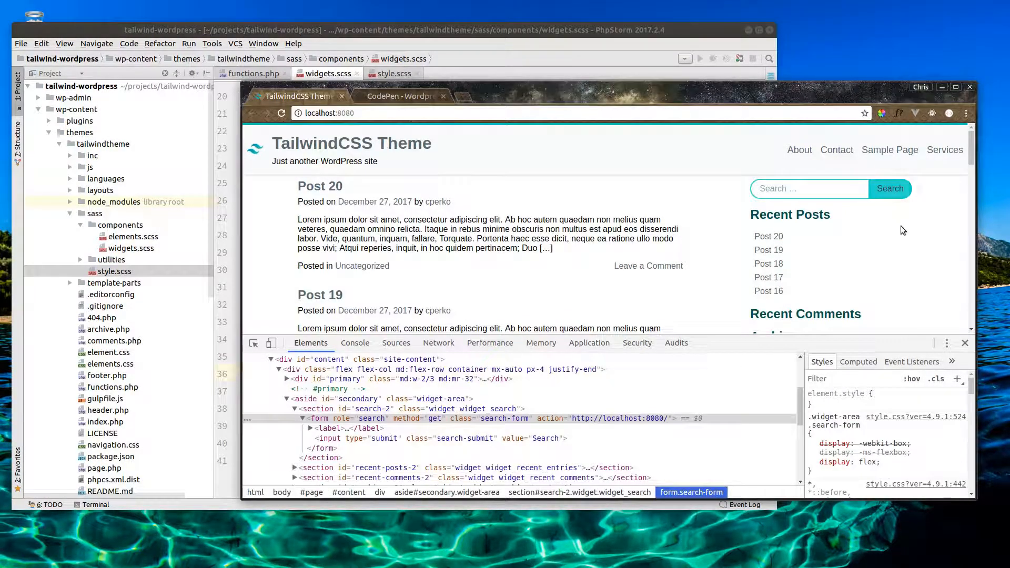
pyautogui.click(845, 190)
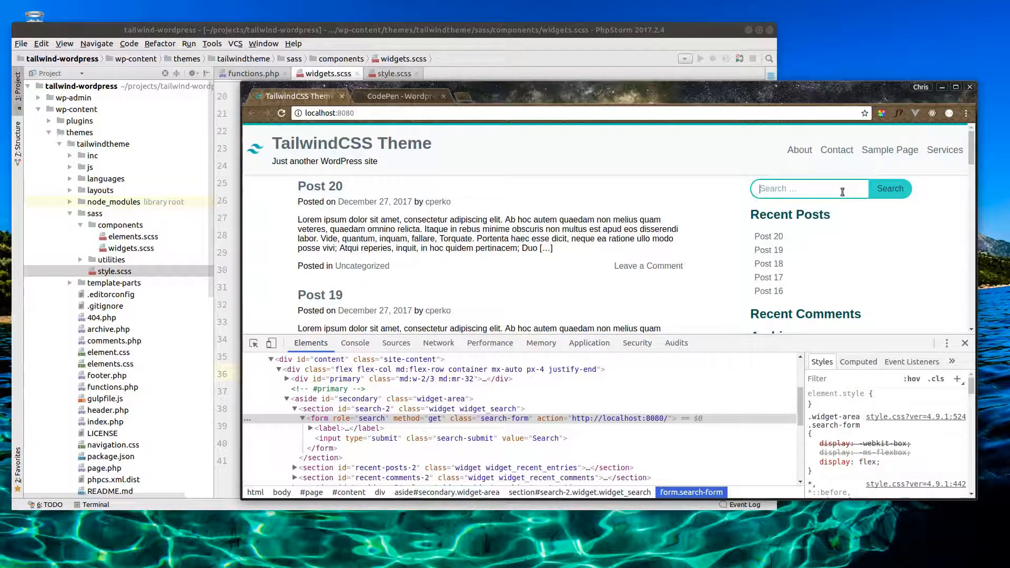
pyautogui.write('asdfadsf')
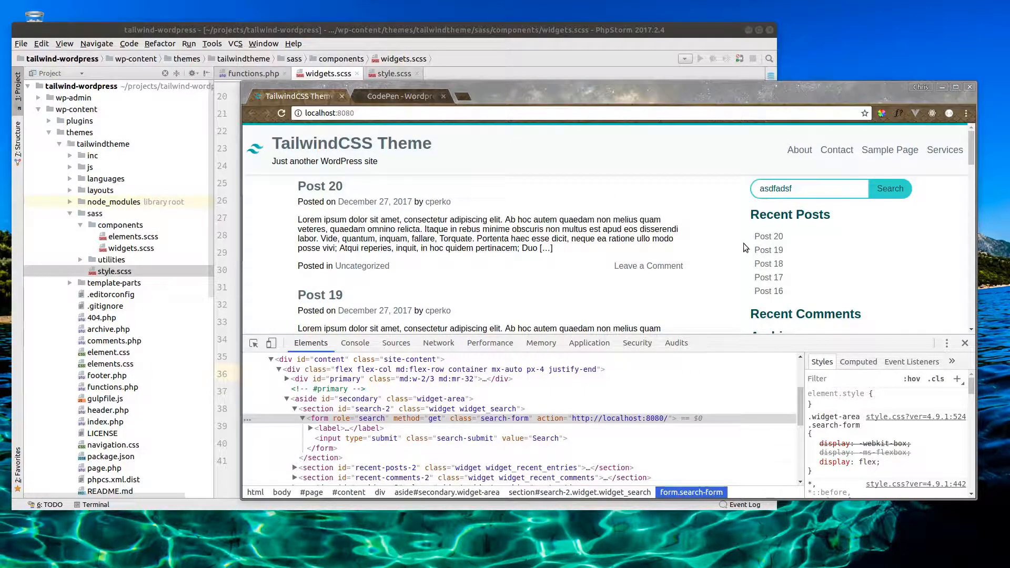
pyautogui.click(549, 40)
pyautogui.scroll(3, 226, 133)
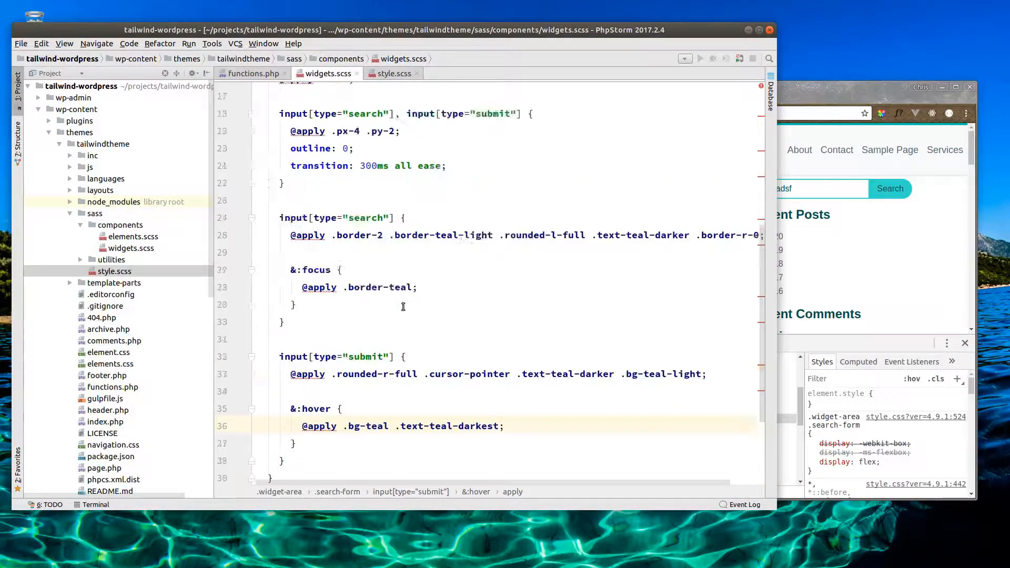
pyautogui.scroll(4, 226, 133)
pyautogui.click(351, 94)
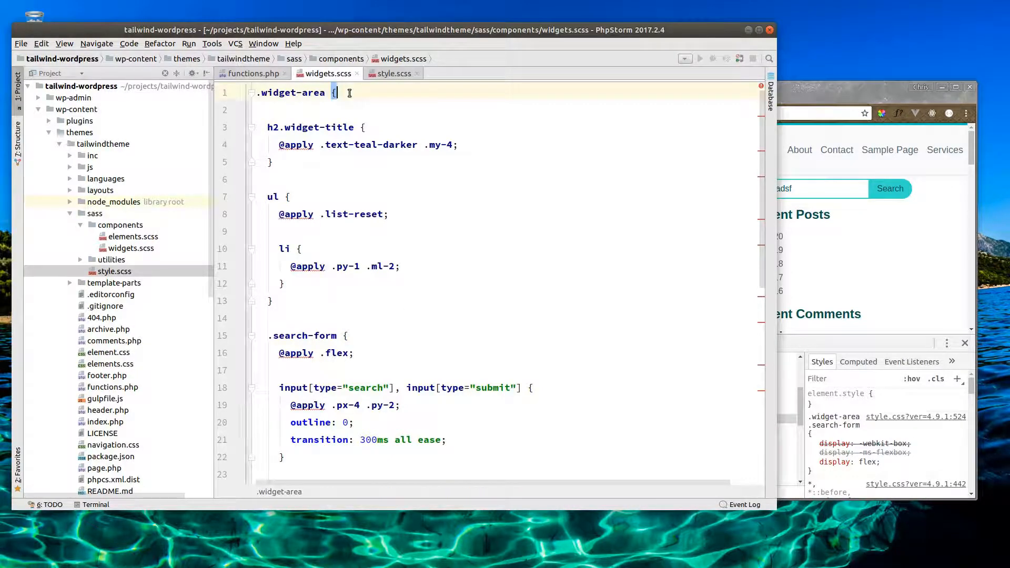
pyautogui.press('Return')
pyautogui.press('Return')
pyautogui.write('@a')
pyautogui.press('Return')
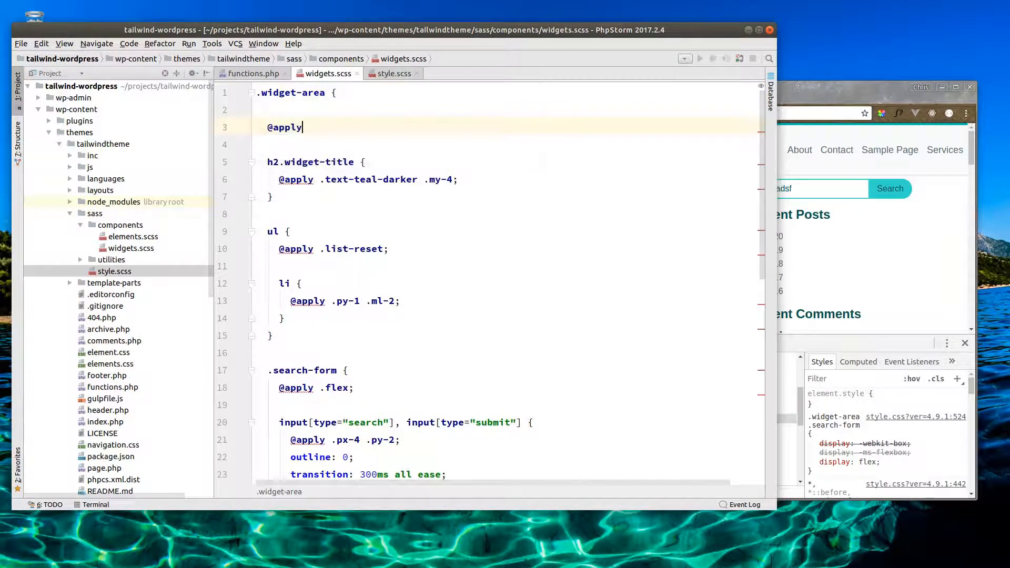
pyautogui.write('.')
pyautogui.write('border-l-2')
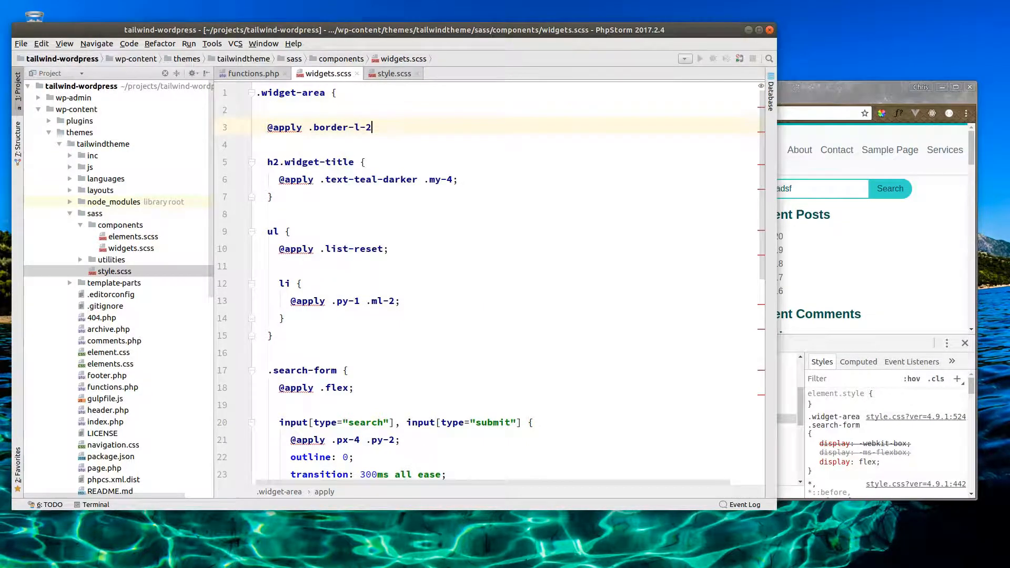
pyautogui.write(' .')
pyautogui.write('border-')
pyautogui.write('teal')
pyautogui.write('-lightest;')
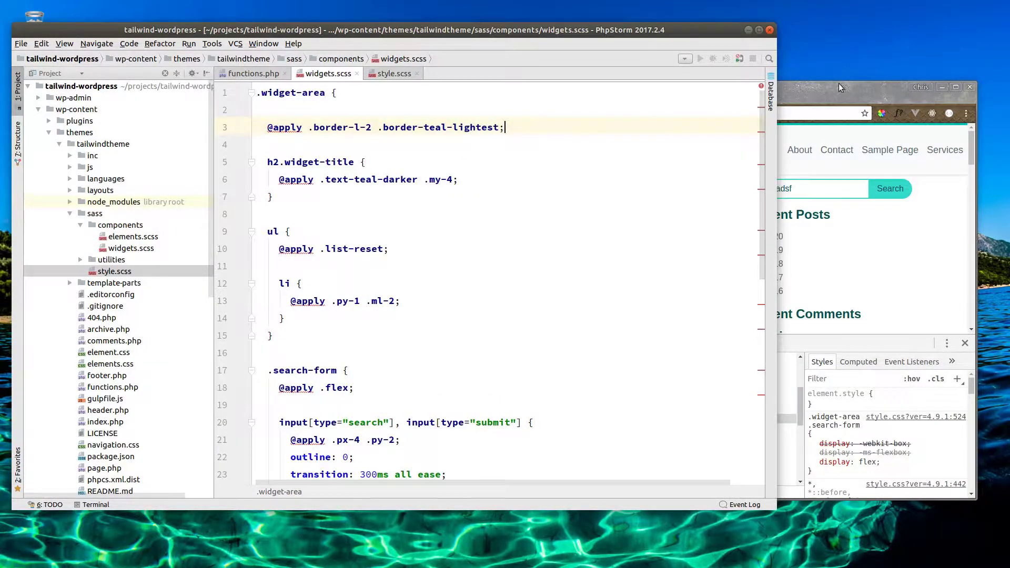
pyautogui.click(833, 91)
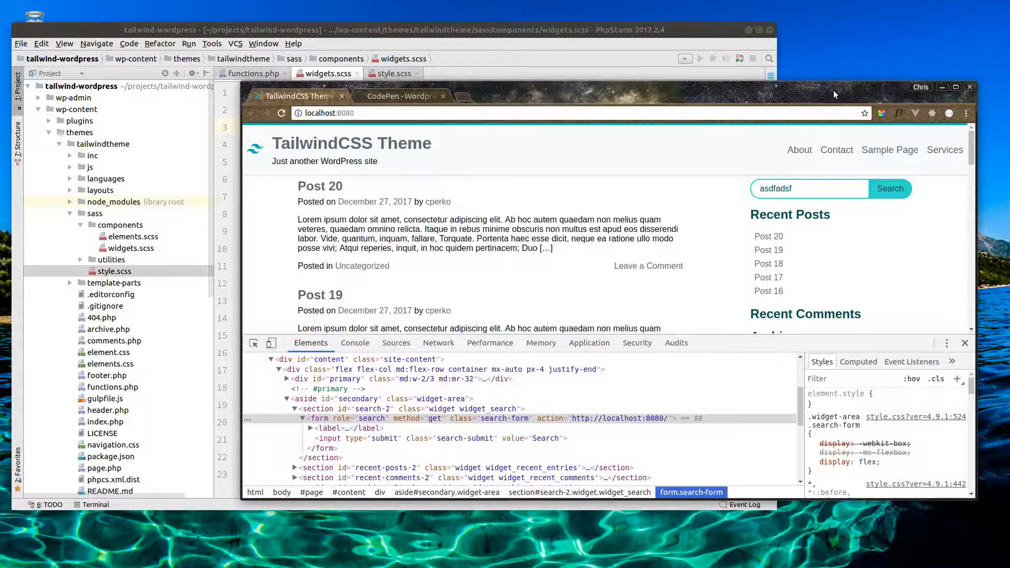
pyautogui.hotkey('ctrl', 'r')
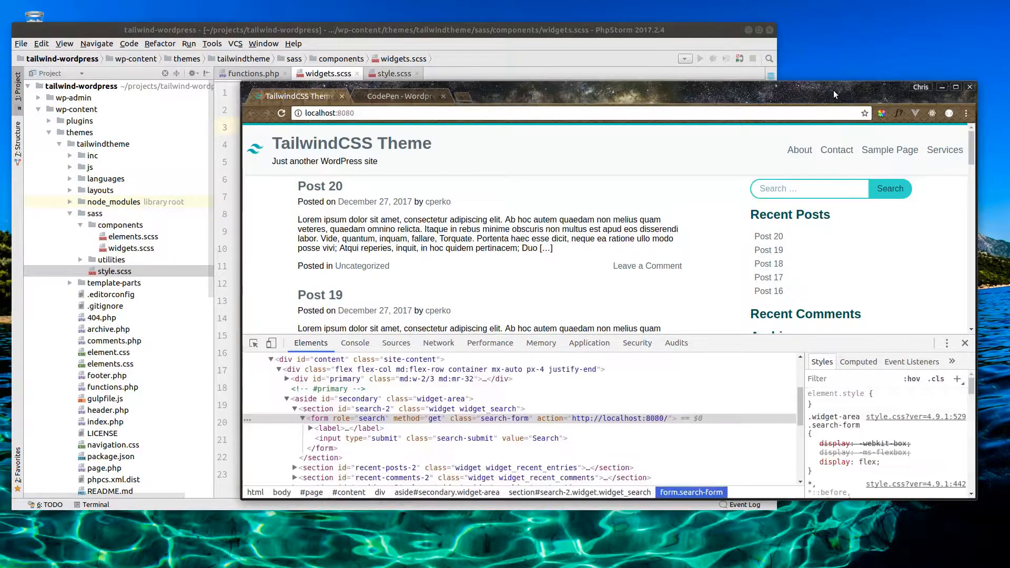
# Step: Add .pl-4 to the widget-area apply list, reload the page and close DevTools
pyautogui.click(538, 45)
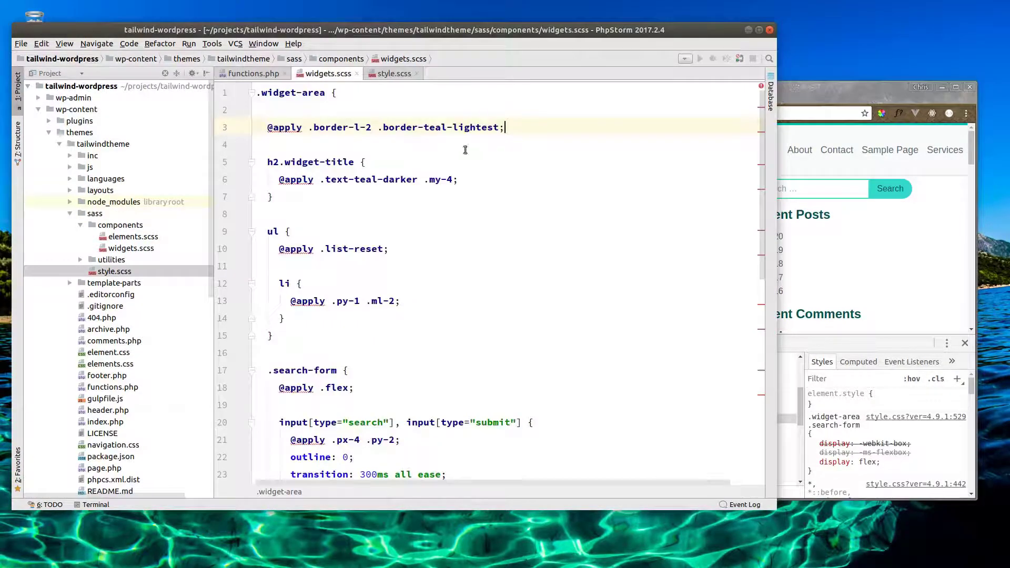
pyautogui.click(500, 128)
pyautogui.write('.pl-4')
pyautogui.click(806, 94)
pyautogui.hotkey('ctrl', 'r')
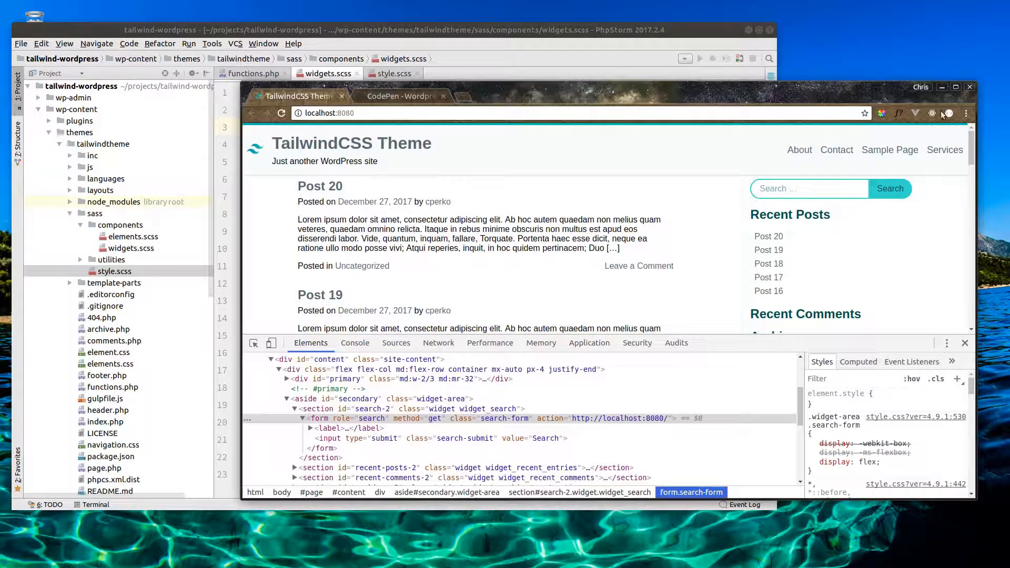
pyautogui.click(964, 342)
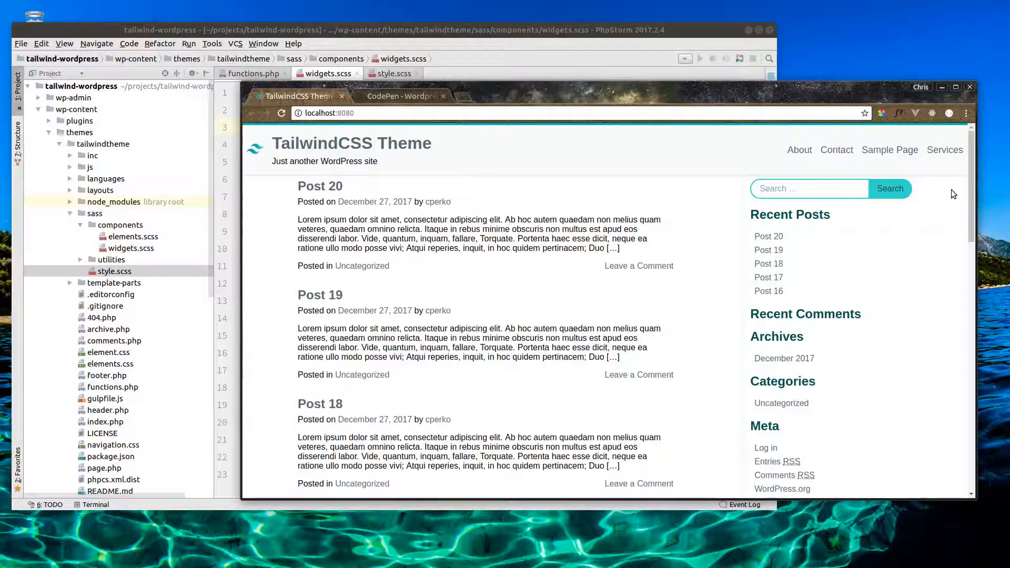
# Step: Maximize Chrome and review the page down to the last posts and footer
pyautogui.click(954, 86)
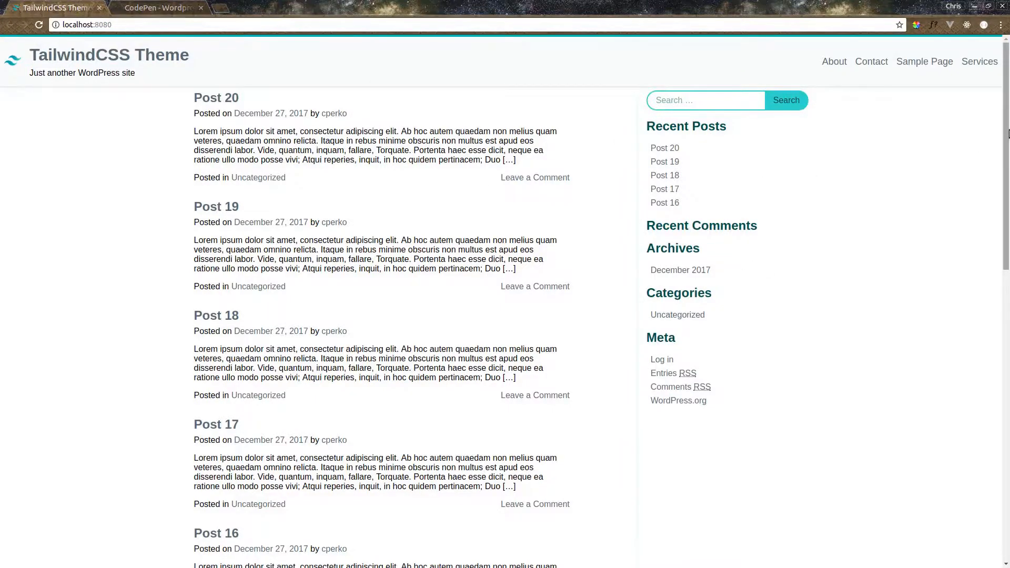
pyautogui.moveTo(1006, 134); pyautogui.dragTo(1005, 429)
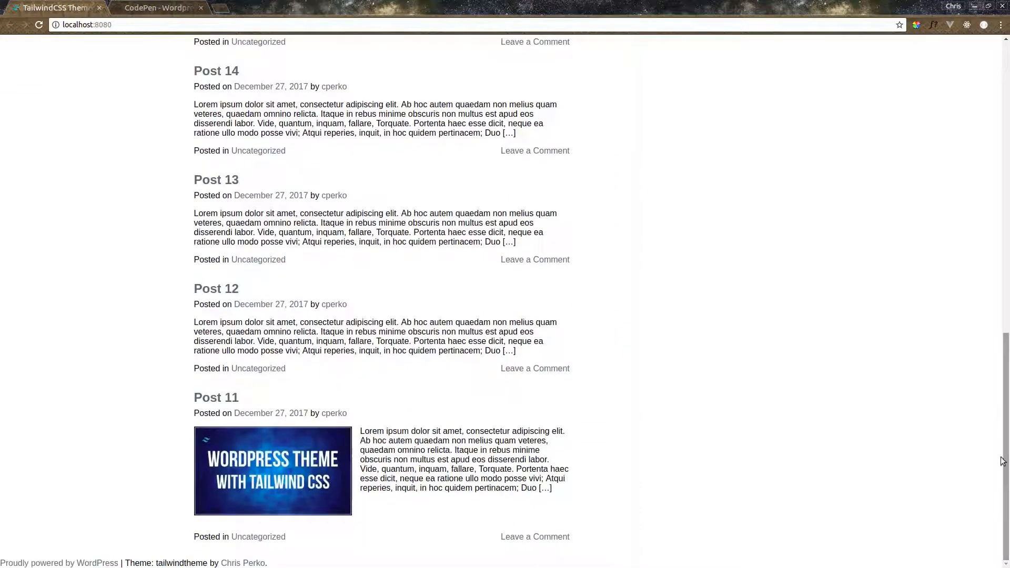